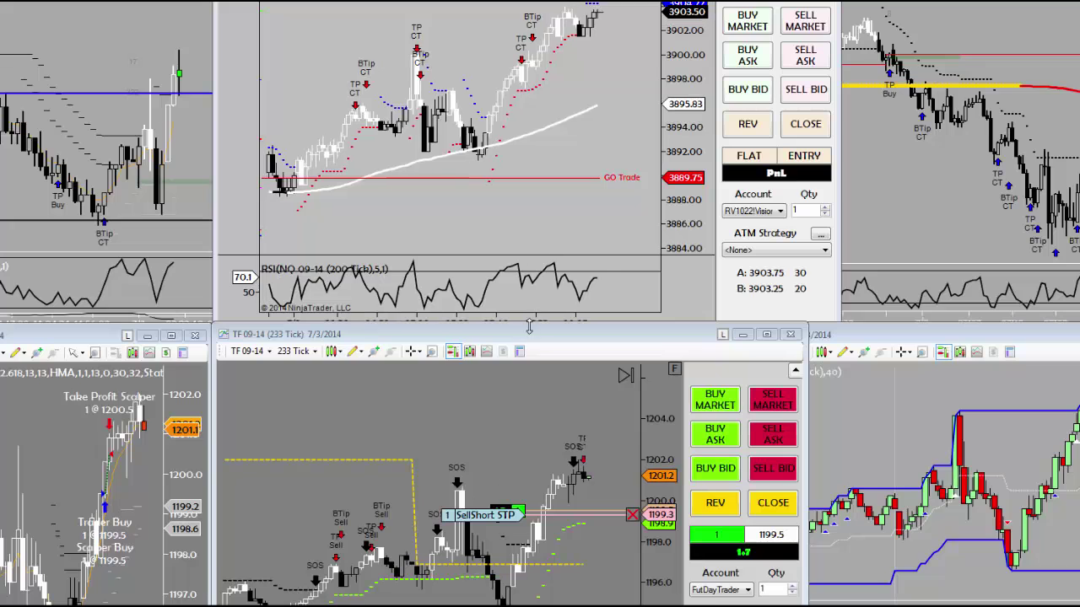
Move the TF 09-14 233 Tick chart up, enlarge it, and spread out its bars to show the 7/3 price action.
{"action": "left_click_drag", "start_coordinate": [540, 340], "coordinate": [518, 30]}
{"action": "left_click_drag", "start_coordinate": [798, 464], "coordinate": [1077, 601]}
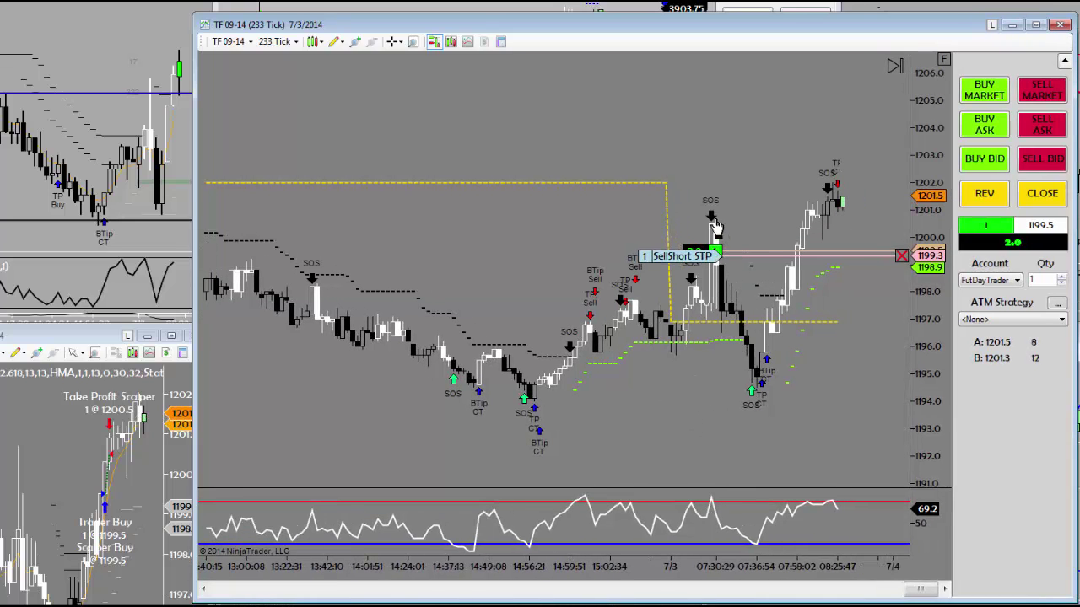
{"action": "left_click_drag", "start_coordinate": [654, 572], "coordinate": [405, 588]}
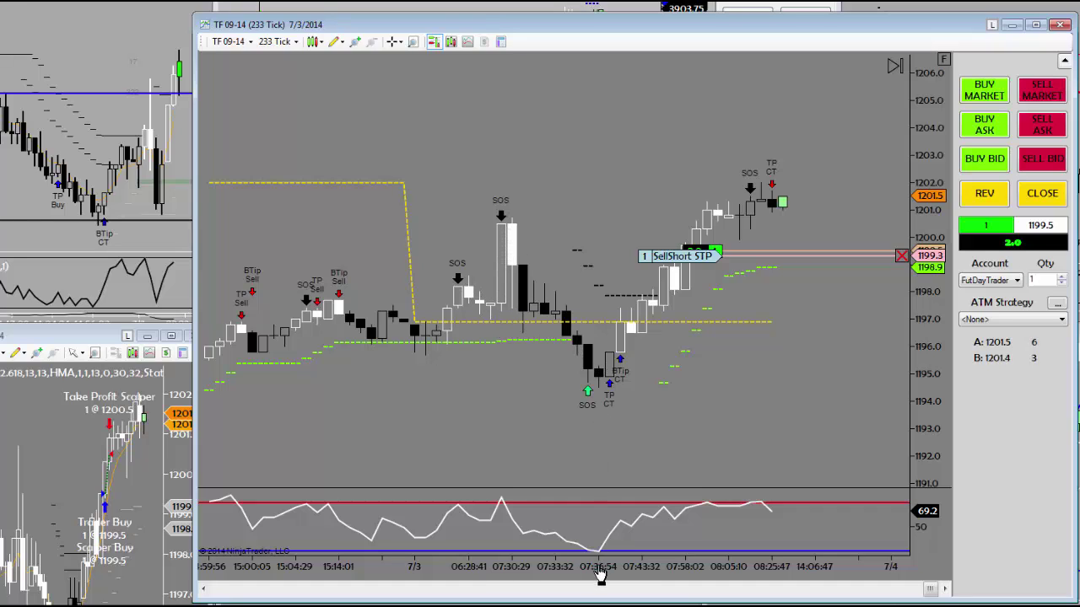
{"action": "left_click_drag", "start_coordinate": [599, 567], "coordinate": [676, 565]}
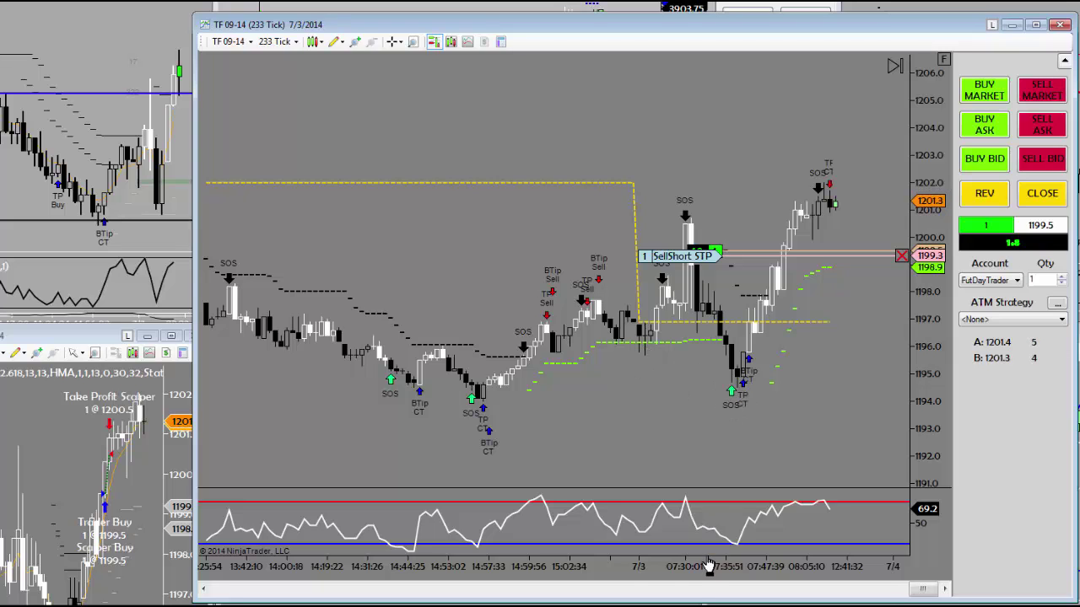
{"action": "left_click_drag", "start_coordinate": [708, 566], "coordinate": [579, 577]}
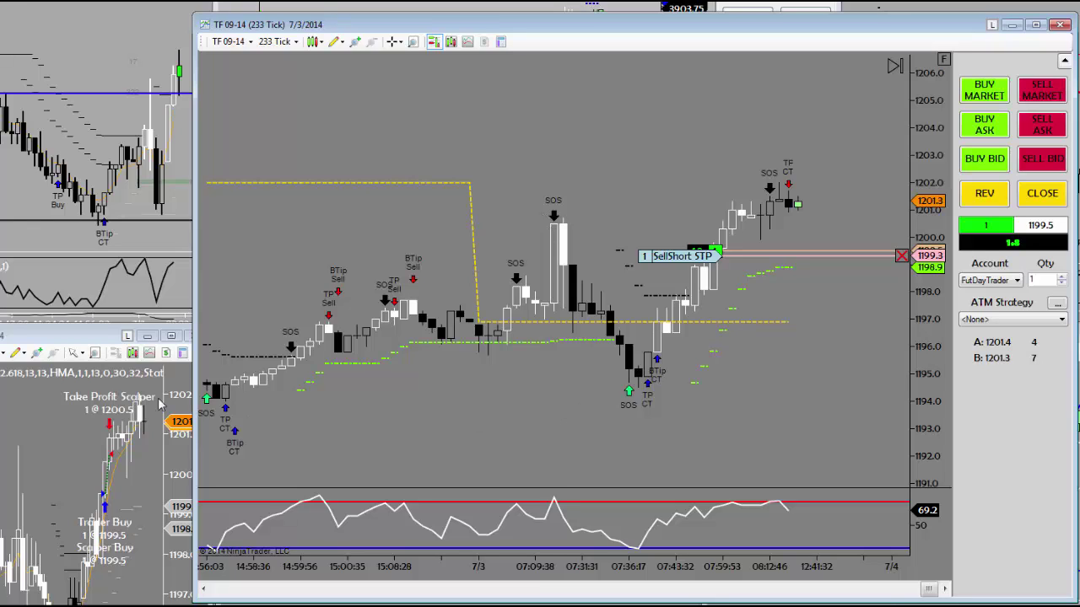
Move the TF 09-14 200 Tick chart beside the 233 Tick chart and magnify its Trader Buy and Scalper Buy entries.
{"action": "left_click_drag", "start_coordinate": [52, 341], "coordinate": [179, 20]}
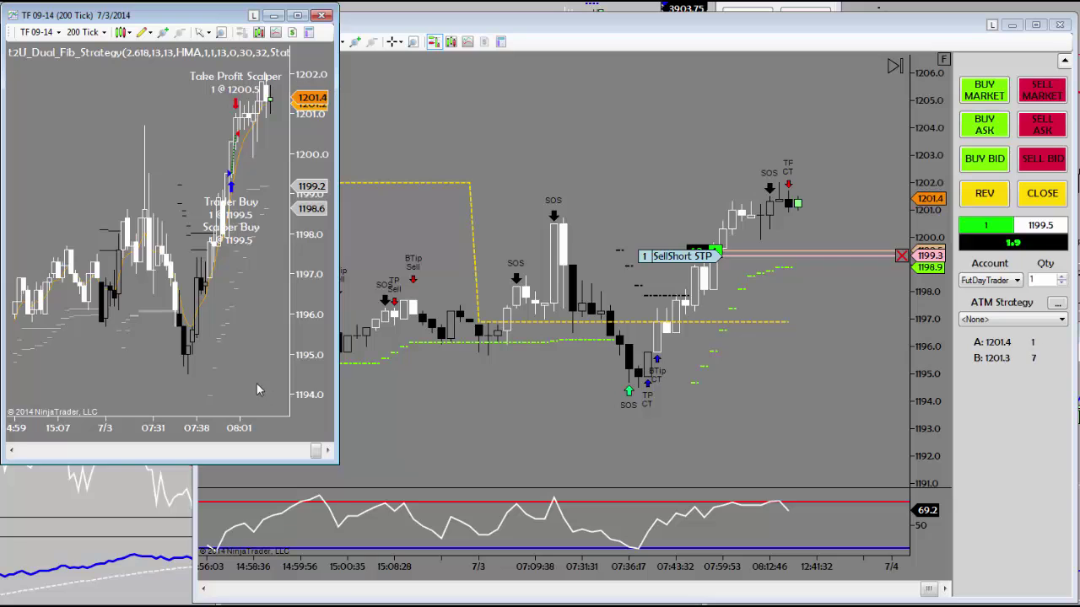
{"action": "scroll", "coordinate": [249, 382], "scroll_direction": "up", "scroll_amount": 5}
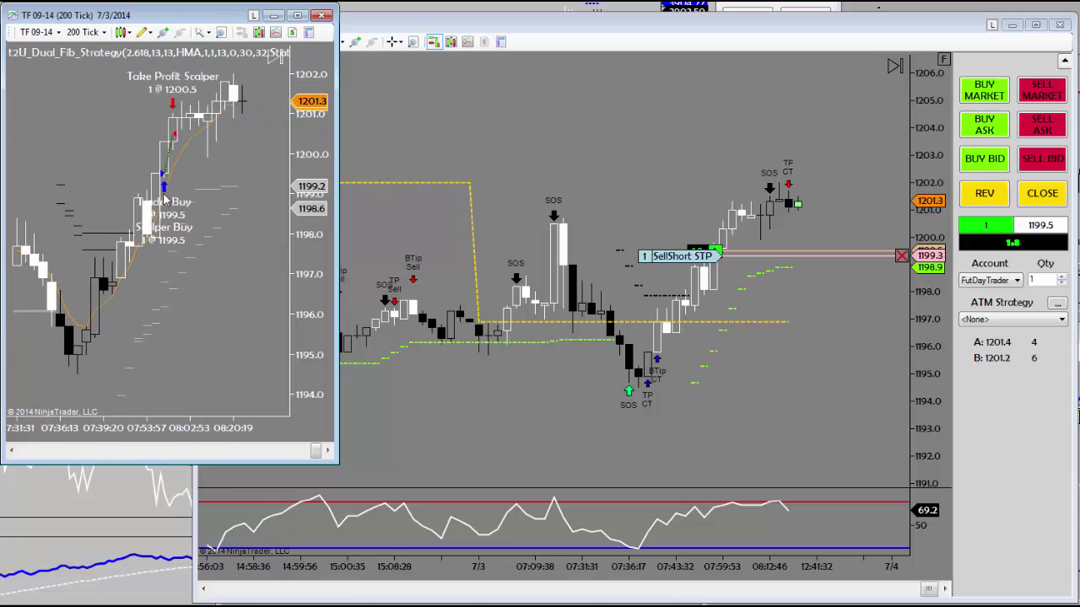
{"action": "left_click_drag", "start_coordinate": [237, 282], "coordinate": [206, 304]}
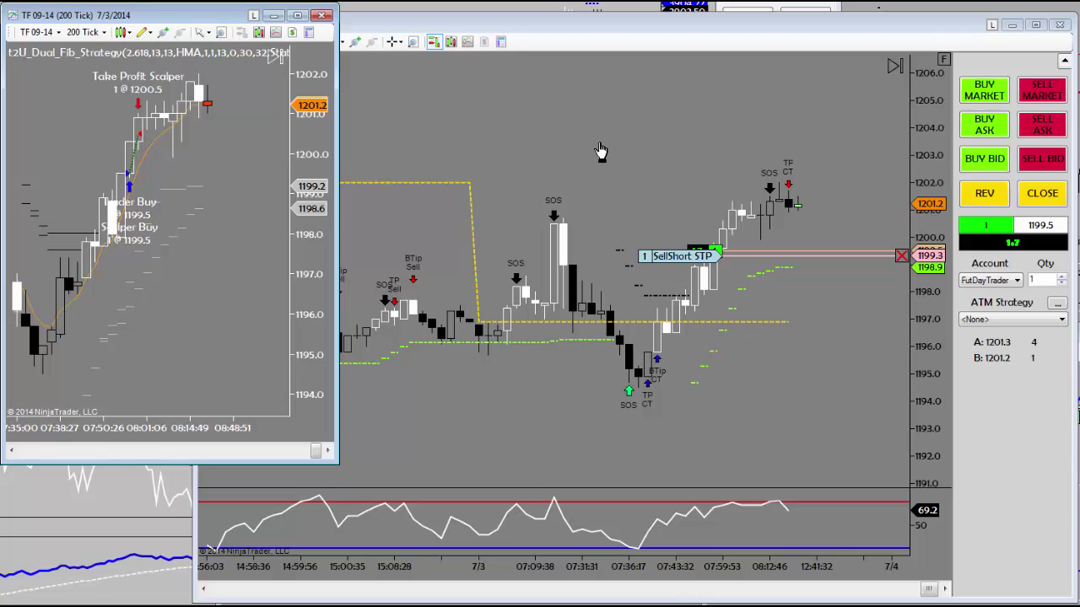
Bring the TF 09-14 233 Tick chart to the front and widen it over the 200 Tick chart.
{"action": "left_click", "coordinate": [270, 521]}
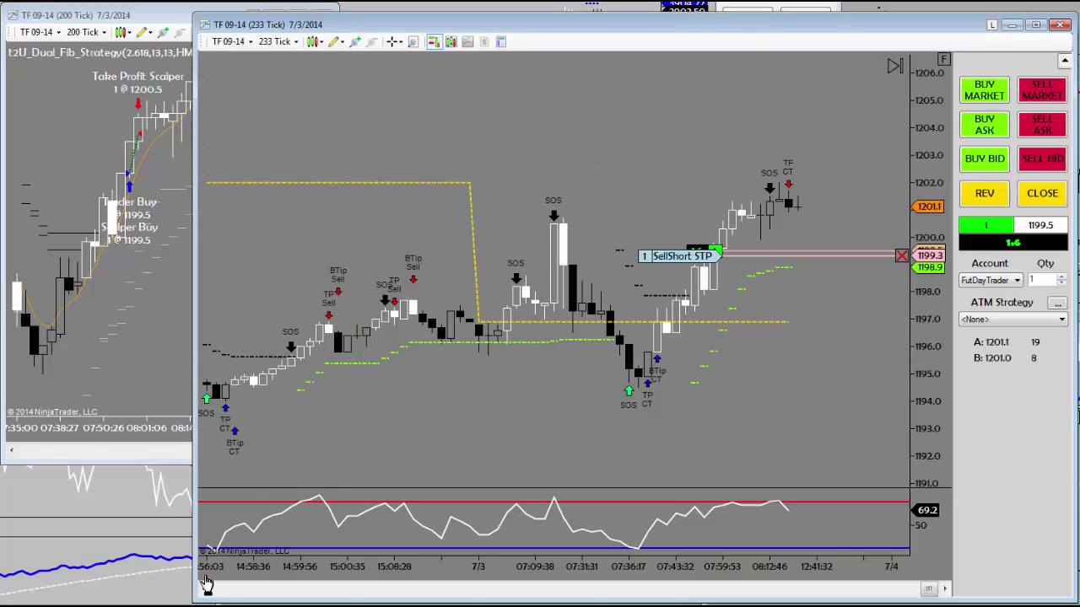
{"action": "left_click_drag", "start_coordinate": [200, 595], "coordinate": [10, 596]}
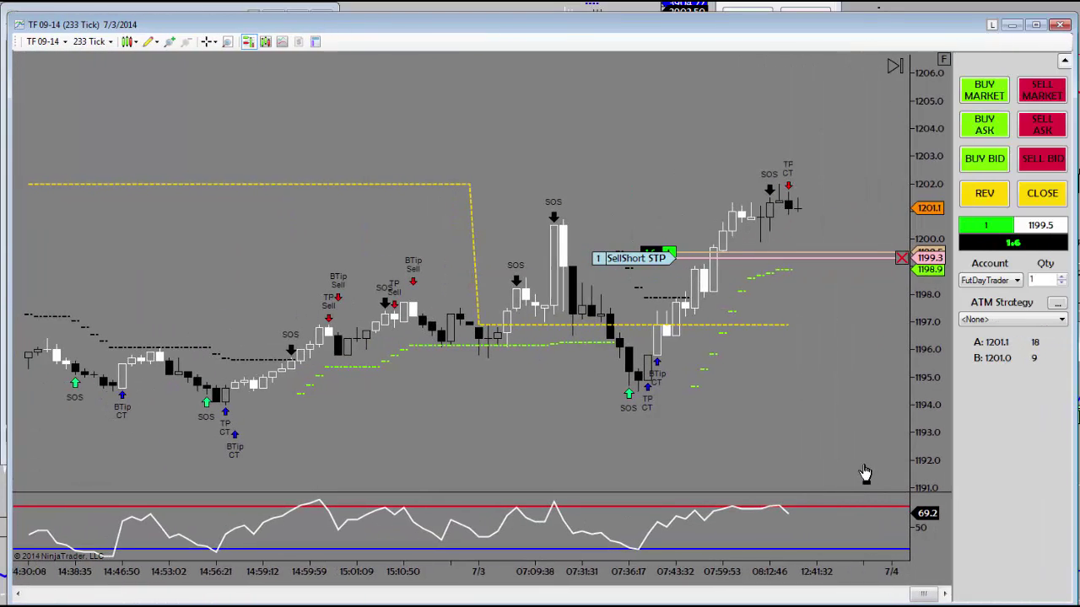
{"action": "scroll", "coordinate": [872, 472], "scroll_direction": "up", "scroll_amount": 1}
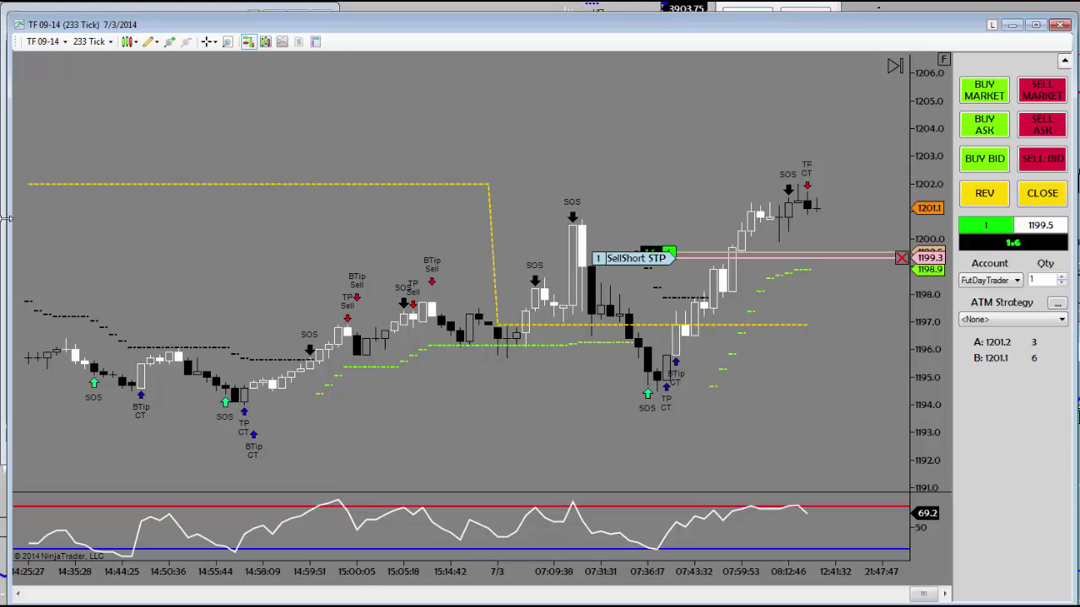
Narrow the 233 Tick chart to uncover the 200 Tick chart and review its Take Profit Scalper trade.
{"action": "left_click_drag", "start_coordinate": [5, 221], "coordinate": [333, 222]}
{"action": "left_click", "coordinate": [225, 264]}
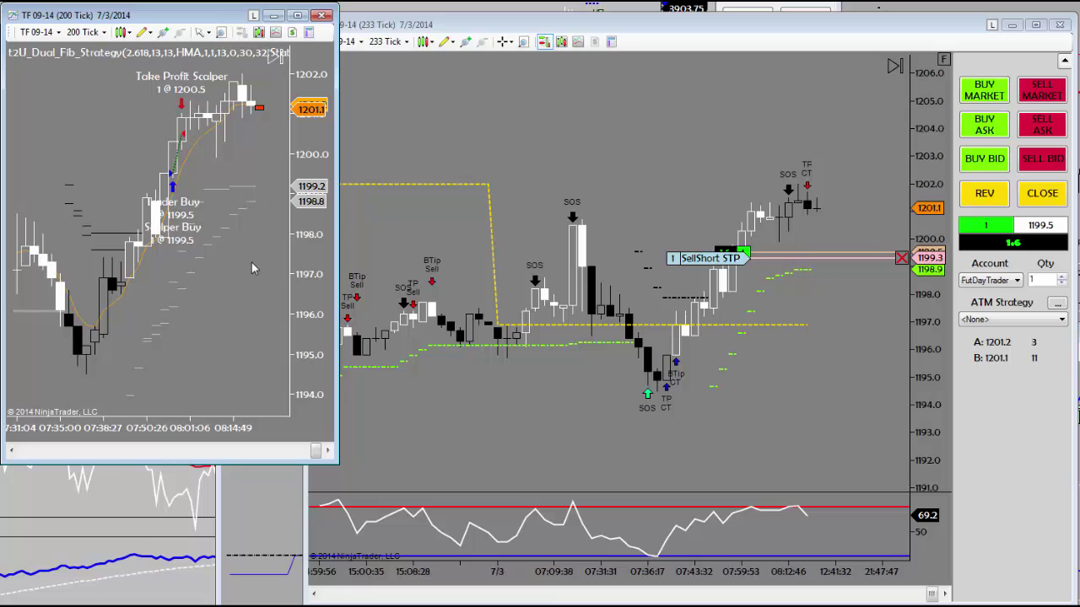
{"action": "left_click_drag", "start_coordinate": [250, 261], "coordinate": [231, 234]}
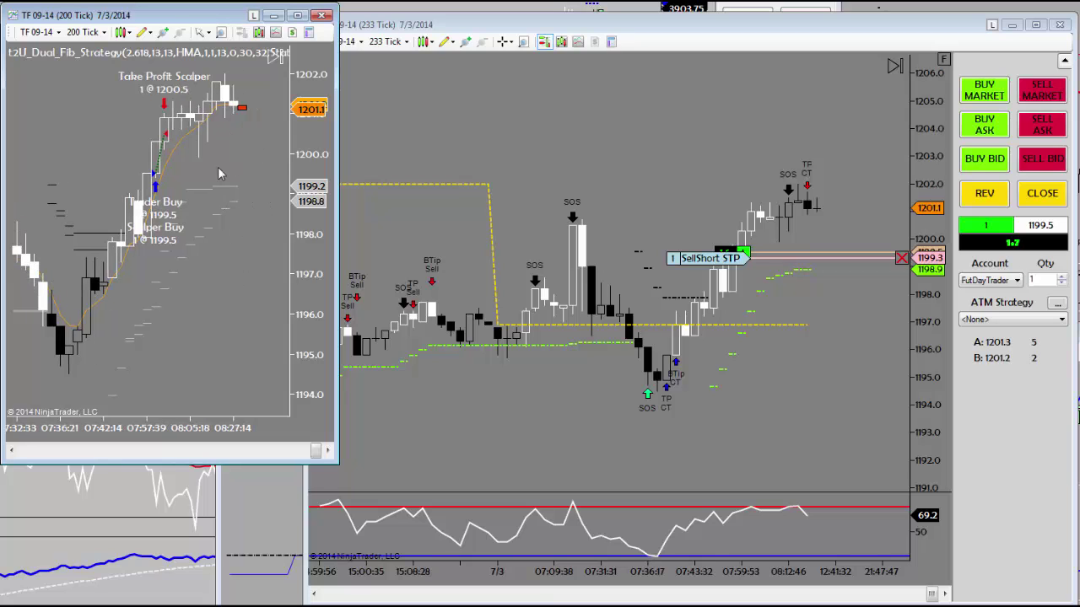
{"action": "left_click", "coordinate": [433, 151]}
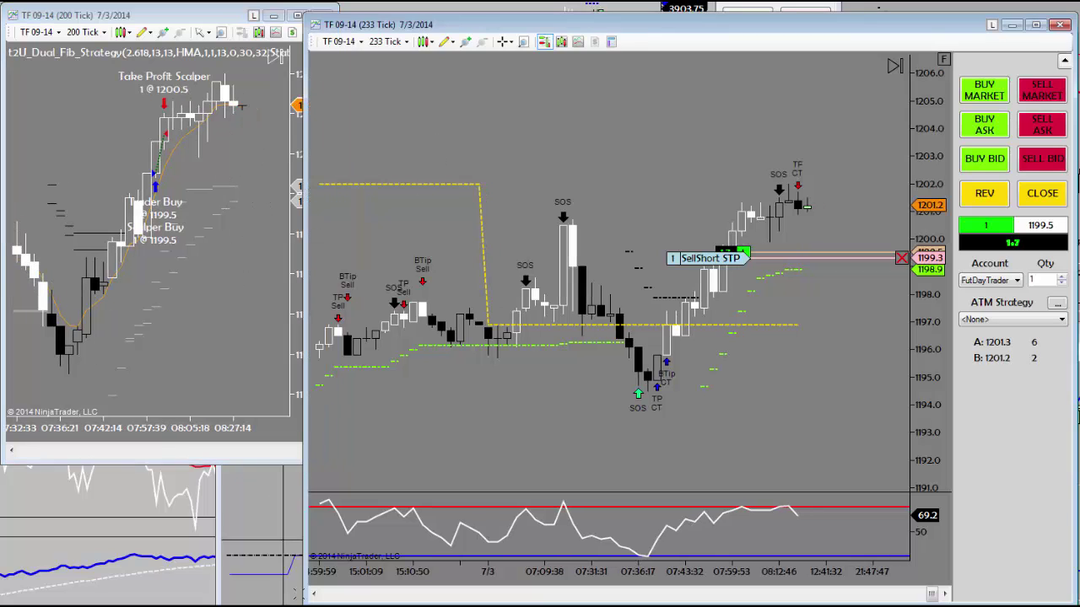
Widen the 233 Tick chart again and compress its time axis to review the signals across 7/2 and 7/3.
{"action": "left_click_drag", "start_coordinate": [305, 582], "coordinate": [22, 582]}
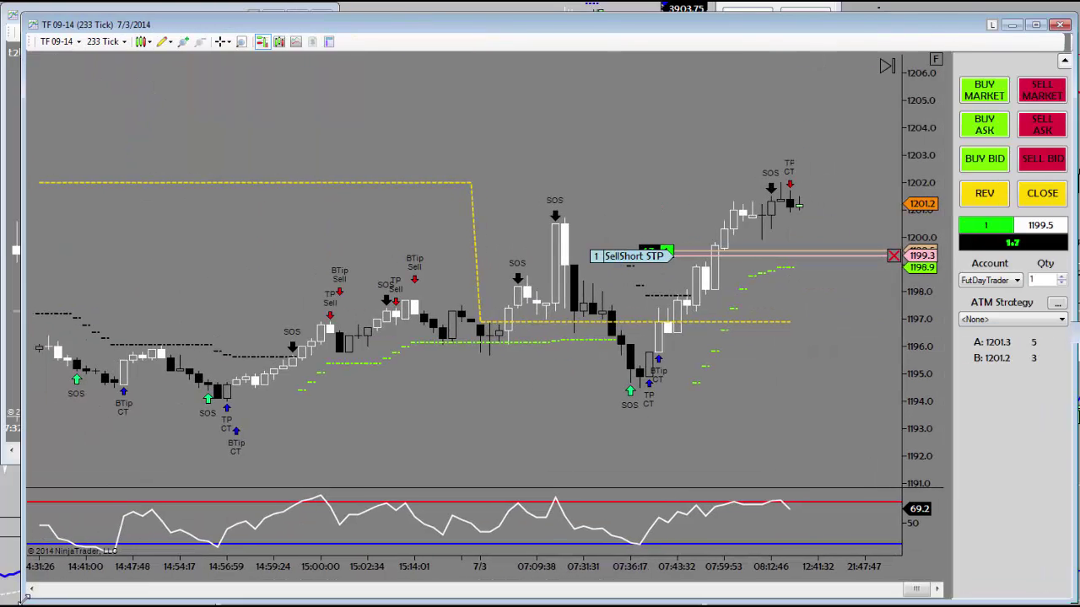
{"action": "left_click_drag", "start_coordinate": [464, 570], "coordinate": [634, 557]}
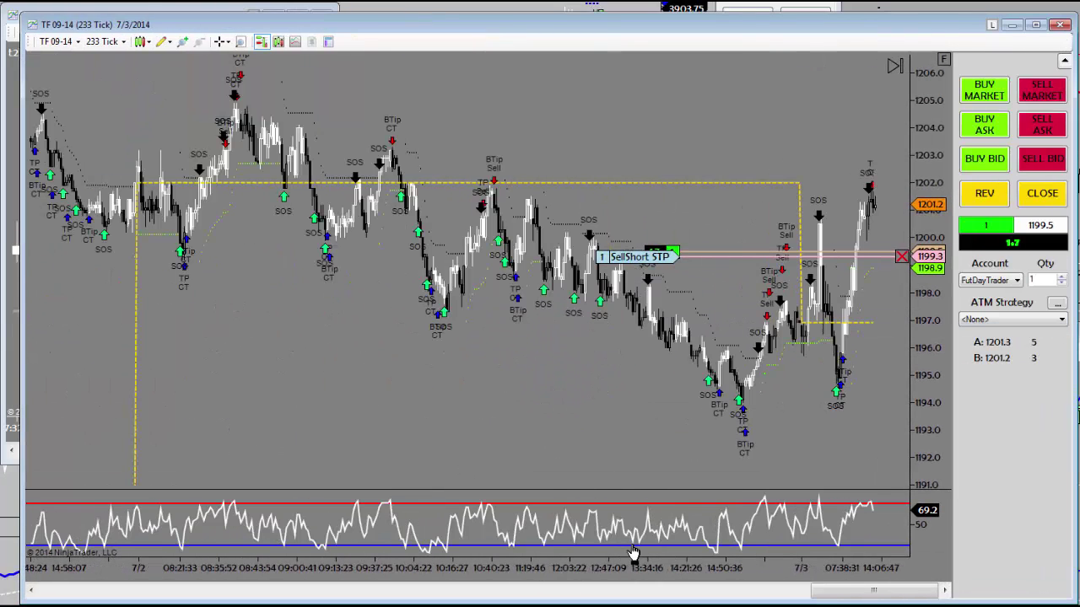
{"action": "left_click_drag", "start_coordinate": [496, 441], "coordinate": [481, 441]}
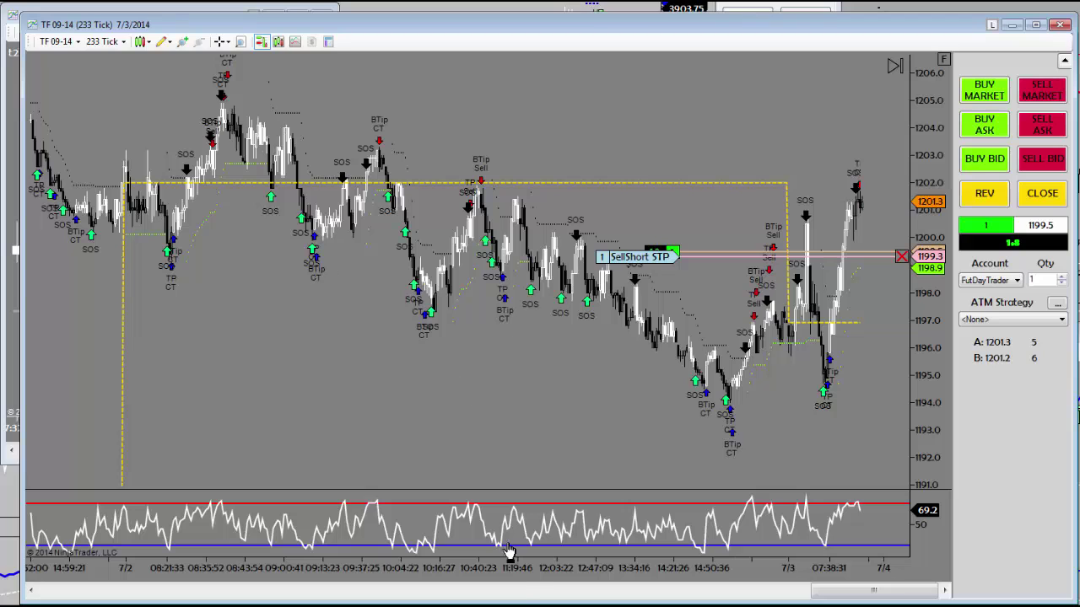
{"action": "left_click_drag", "start_coordinate": [535, 579], "coordinate": [373, 578]}
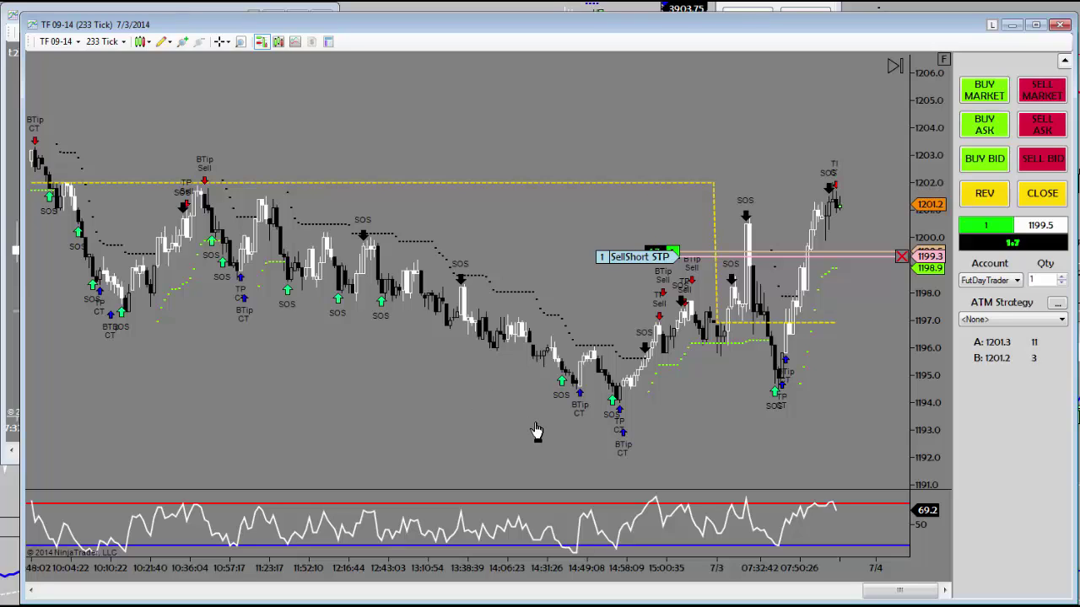
Open up empty space after the latest bars of the 233 Tick chart and hide the Chart Trader.
{"action": "left_click_drag", "start_coordinate": [535, 434], "coordinate": [53, 444]}
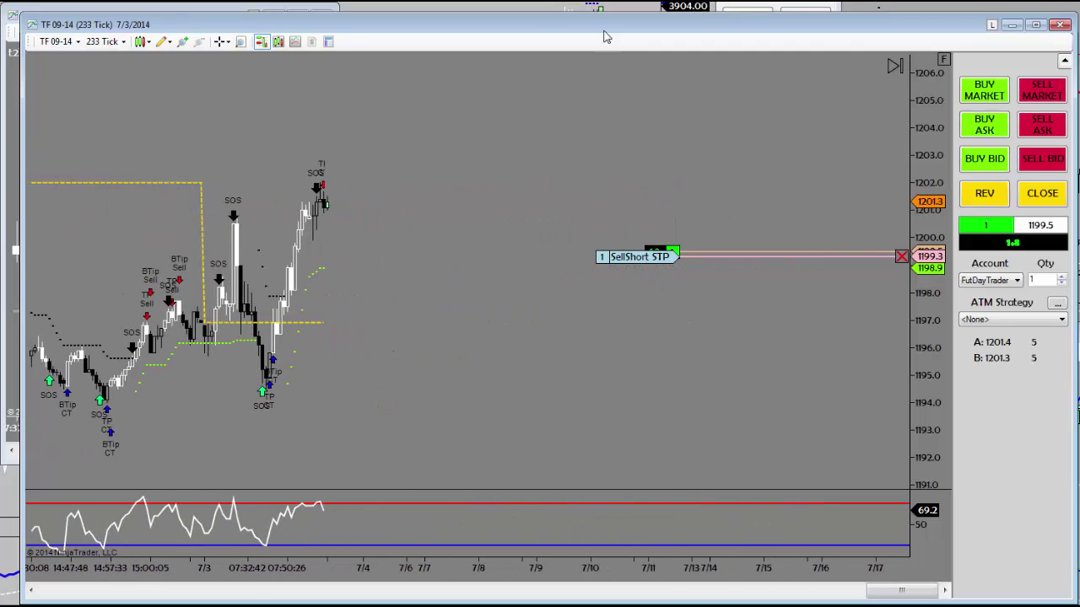
{"action": "left_click", "coordinate": [261, 42]}
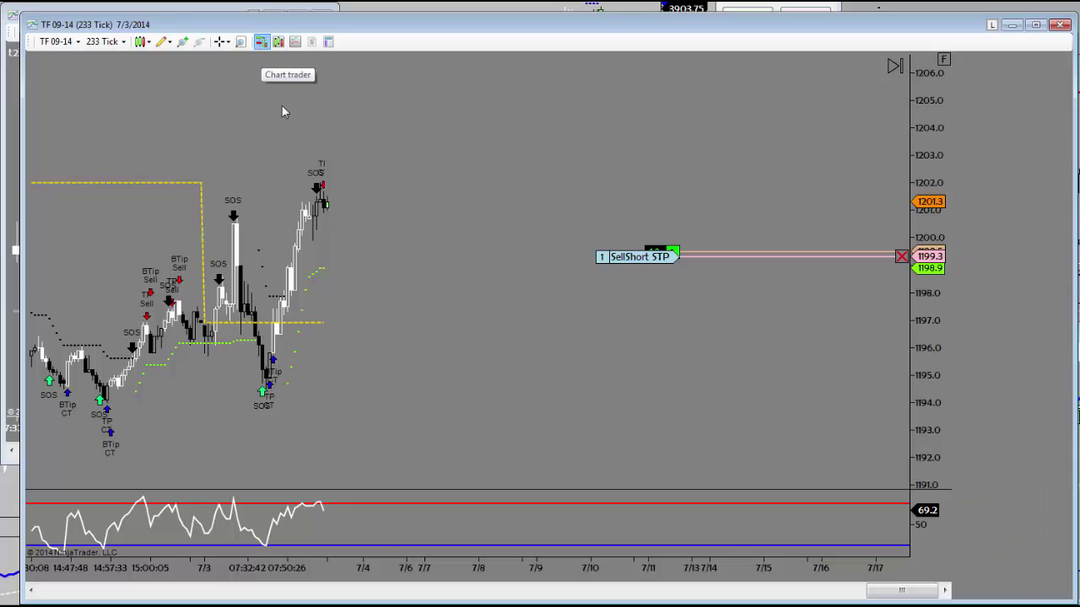
{"action": "left_click_drag", "start_coordinate": [535, 397], "coordinate": [564, 398]}
Create a text note in the empty area after the latest bars, headed "Perf" and followed by a blank line.
{"action": "left_click", "coordinate": [163, 42]}
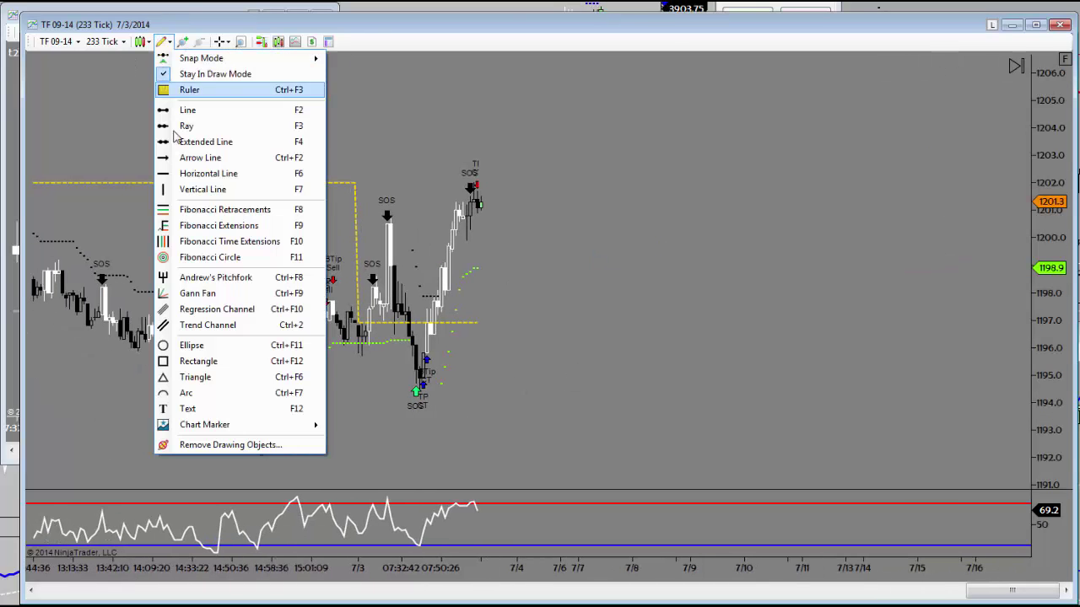
{"action": "left_click", "coordinate": [187, 408]}
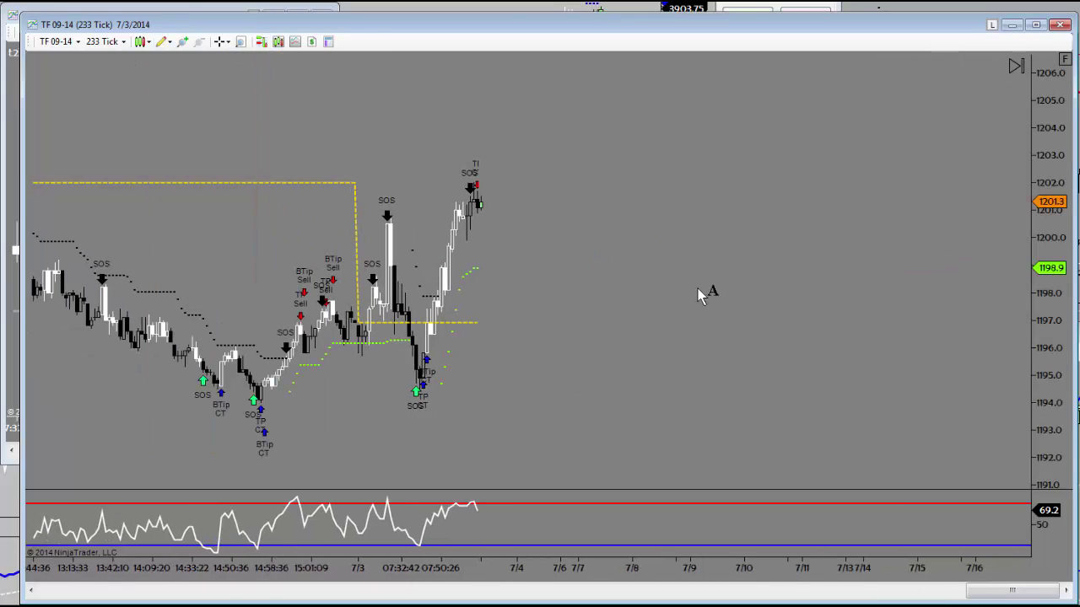
{"action": "left_click", "coordinate": [746, 268]}
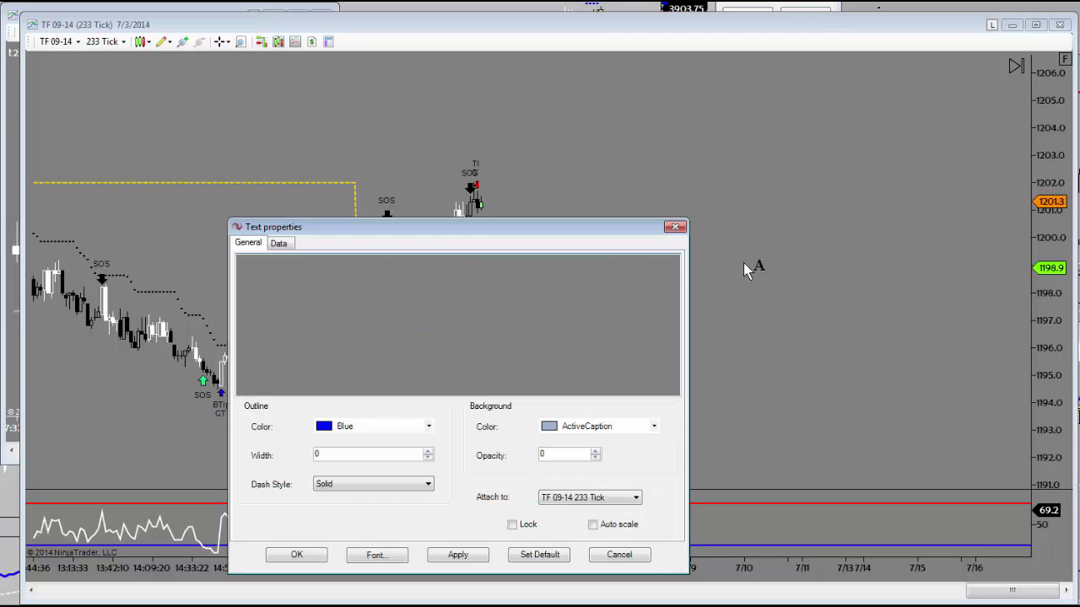
{"action": "left_click_drag", "start_coordinate": [630, 227], "coordinate": [794, 154]}
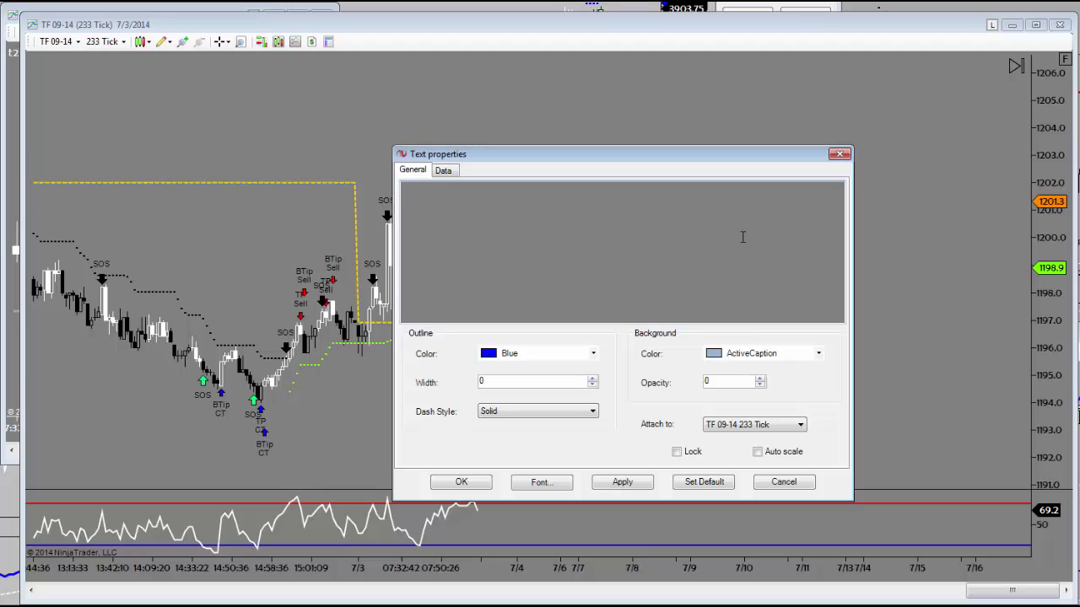
{"action": "type", "text": "Perf"}
{"action": "key", "text": "BackSpace"}
{"action": "type", "text": "rf"}
{"action": "key", "text": "Return"}
{"action": "key", "text": "Return"}
Add the line "C1 P/L Net win % 65% to 80%" under the note's heading.
{"action": "type", "text": "C1"}
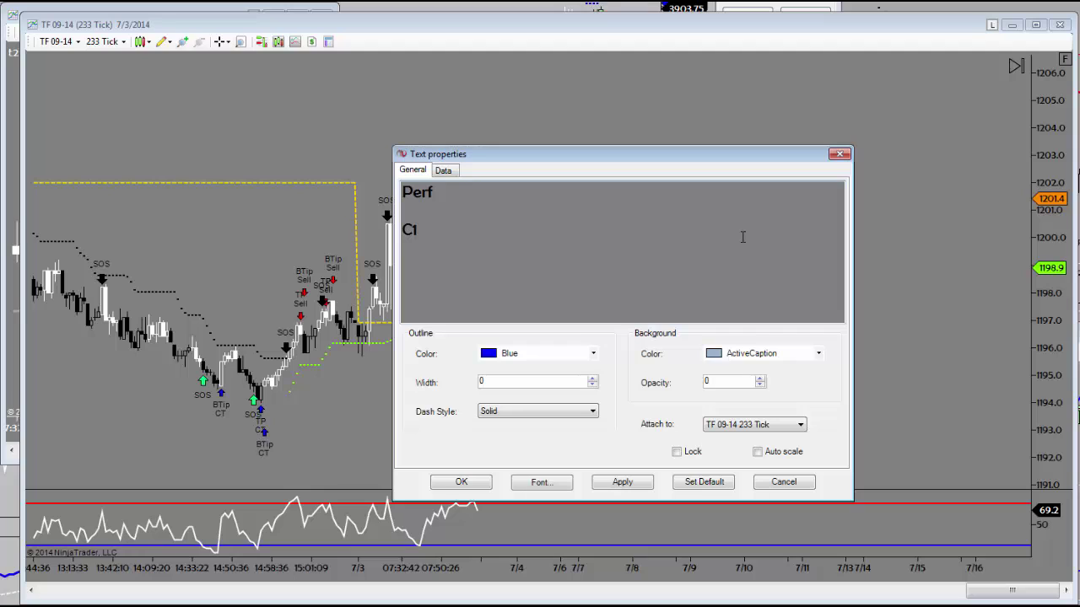
{"action": "type", "text": "P/L"}
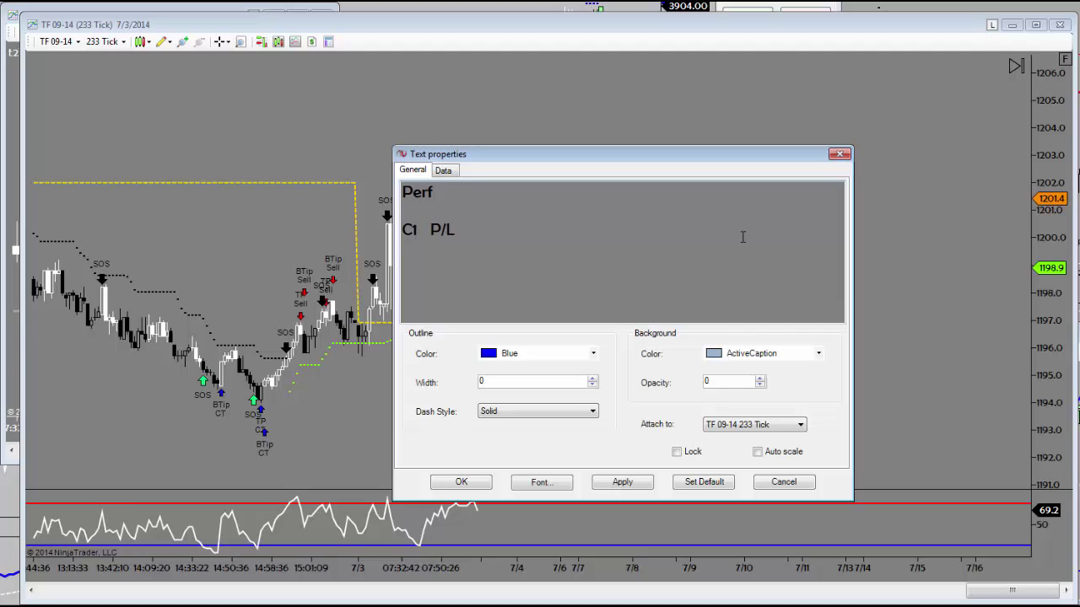
{"action": "type", "text": "Net   win"}
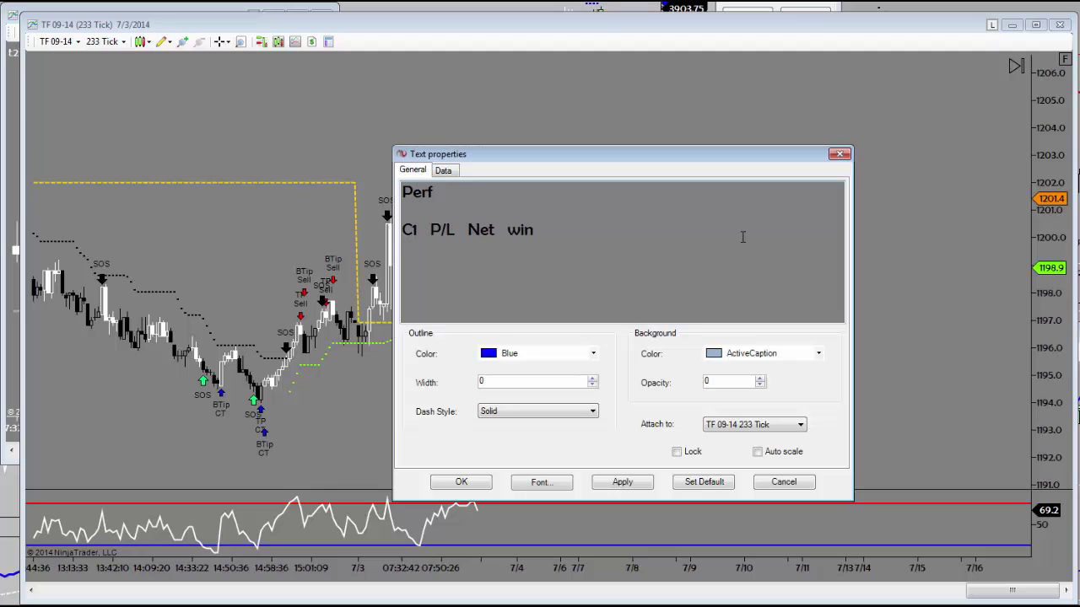
{"action": "type", "text": " %   65"}
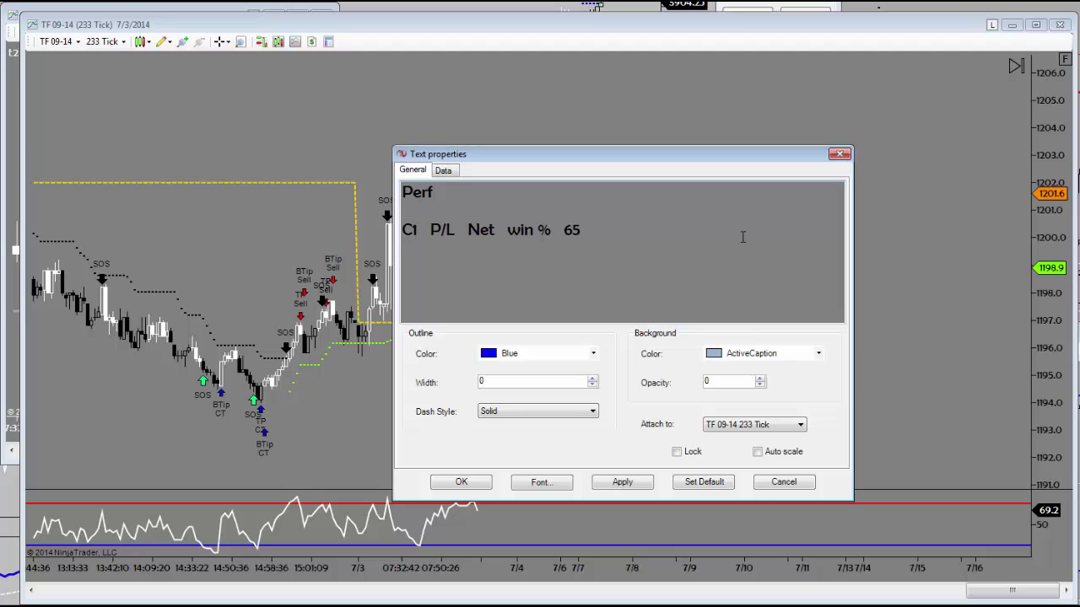
{"action": "type", "text": "% to 8"}
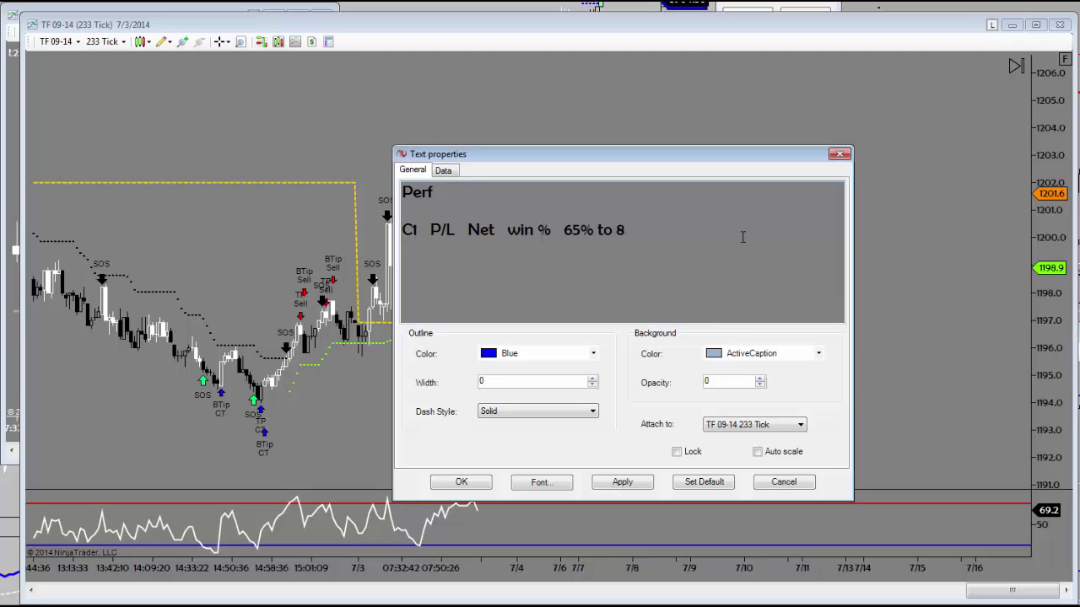
{"action": "type", "text": "0%"}
{"action": "left_click_drag", "start_coordinate": [564, 231], "coordinate": [573, 249]}
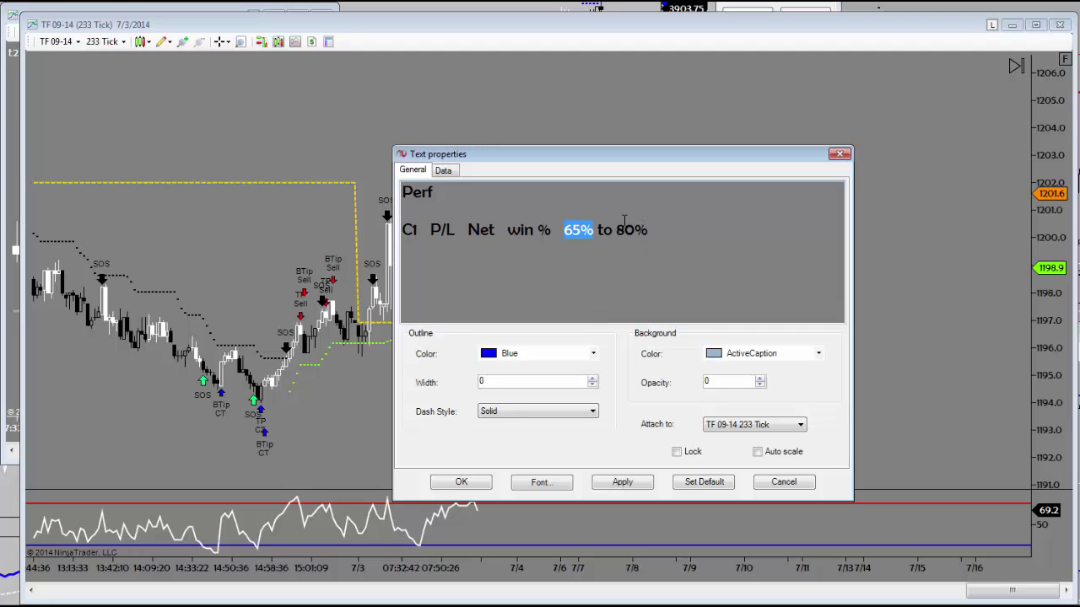
{"action": "left_click_drag", "start_coordinate": [616, 230], "coordinate": [649, 233]}
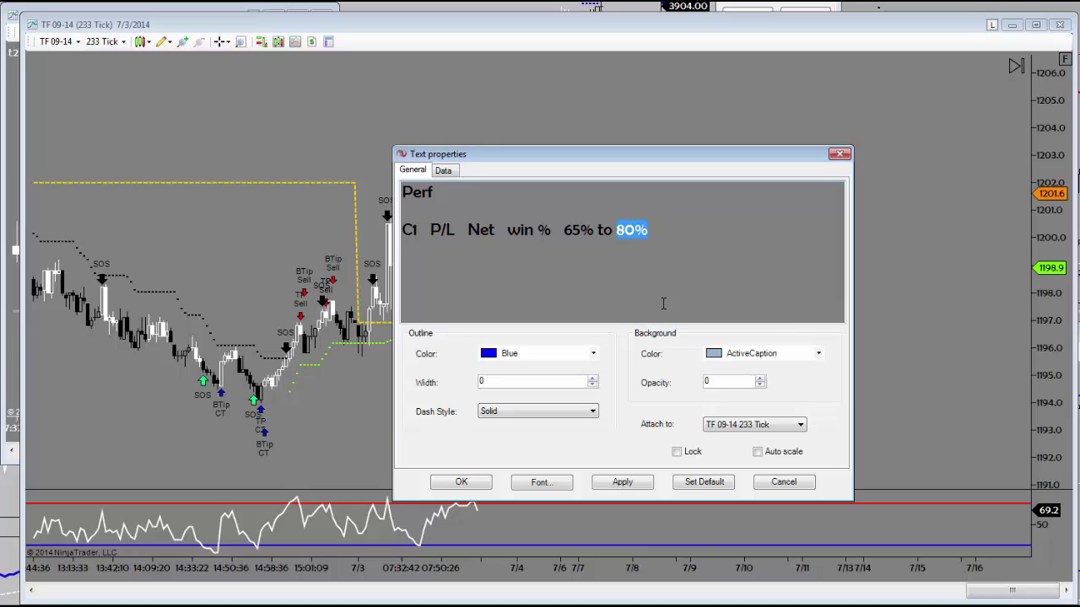
{"action": "left_click", "coordinate": [662, 240]}
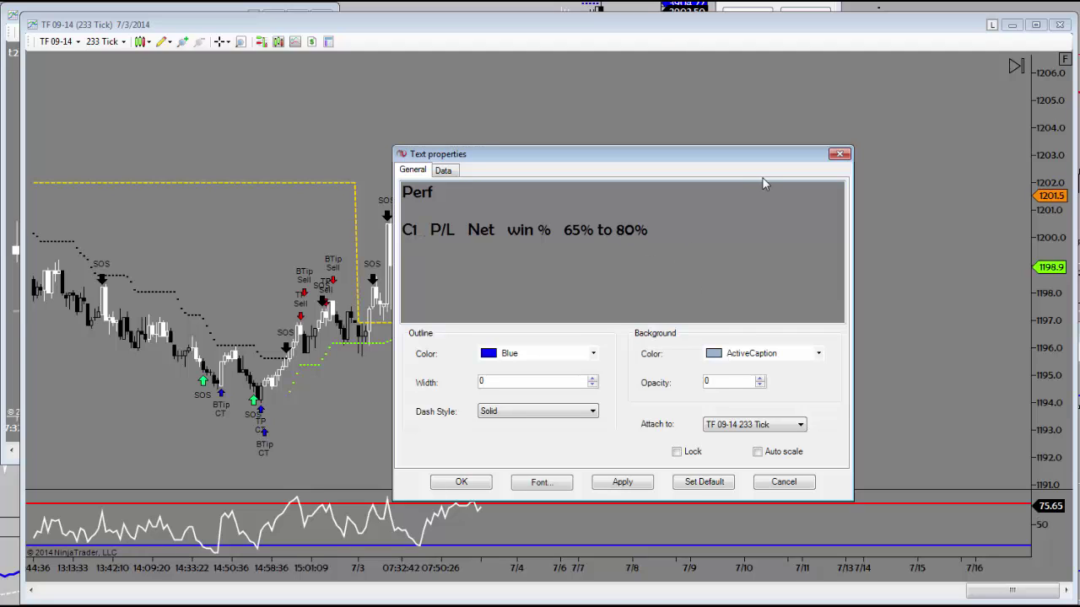
Add the line "C2 Decline Win % Avg win size UP" and place the finished note on the chart.
{"action": "key", "text": "Return"}
{"action": "type", "text": "C2  Decline"}
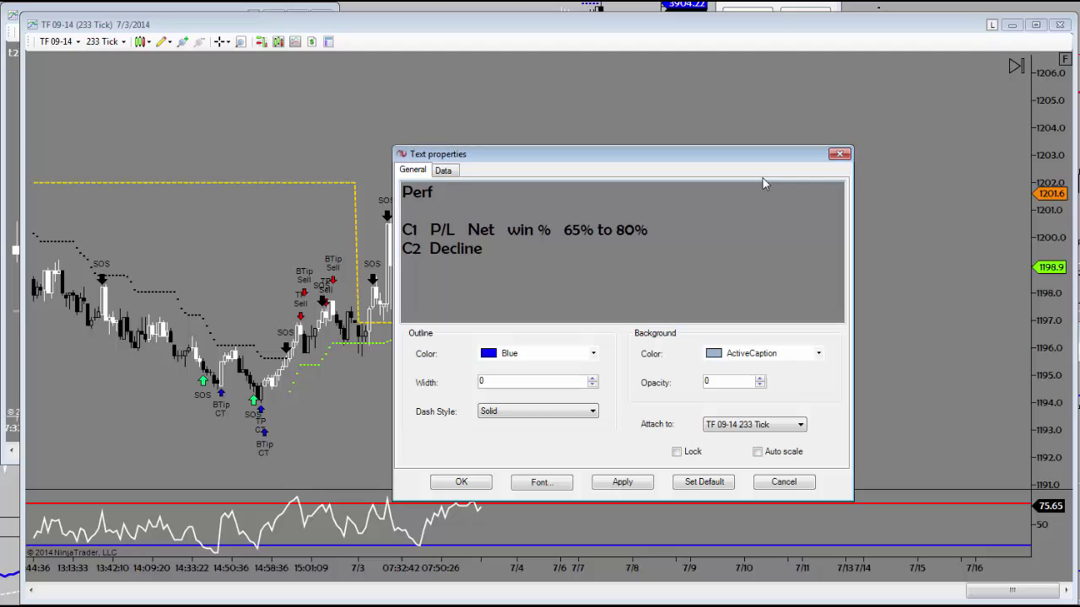
{"action": "type", "text": " Win"}
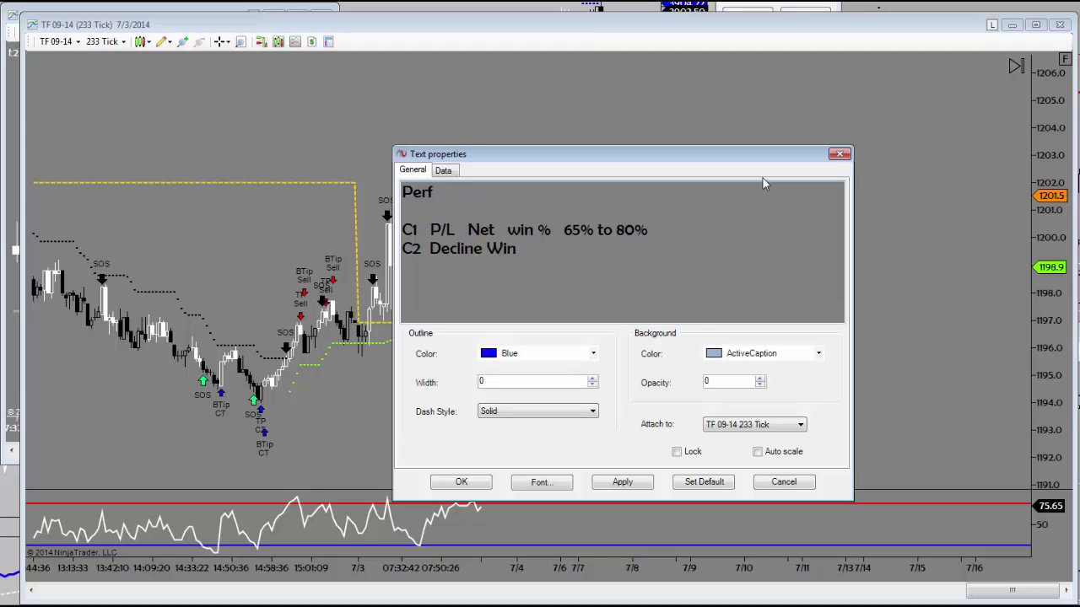
{"action": "type", "text": " %"}
{"action": "type", "text": "Avg win size UP"}
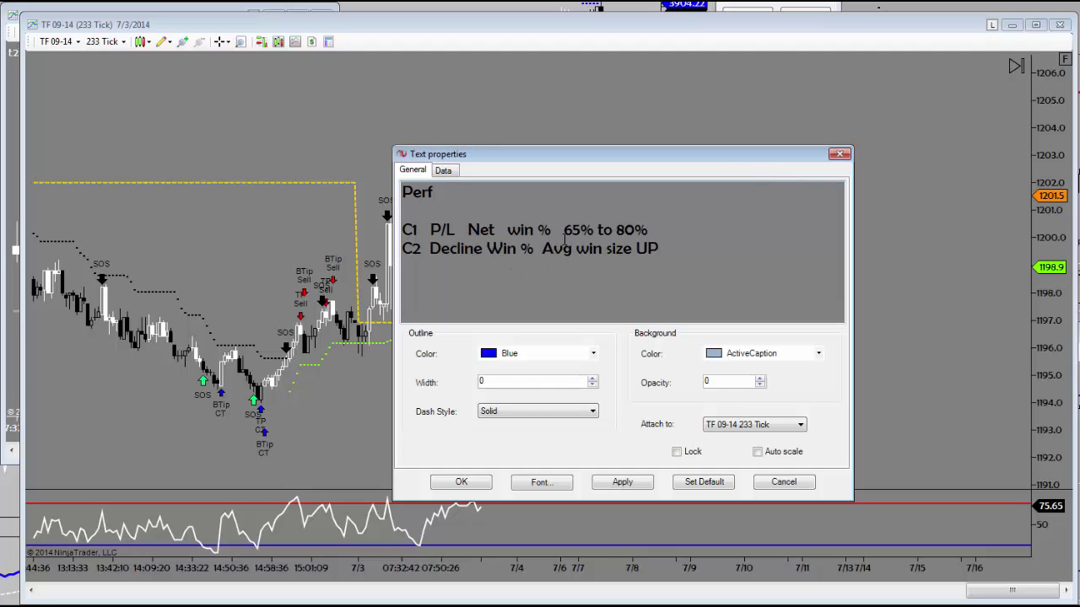
{"action": "left_click", "coordinate": [459, 484]}
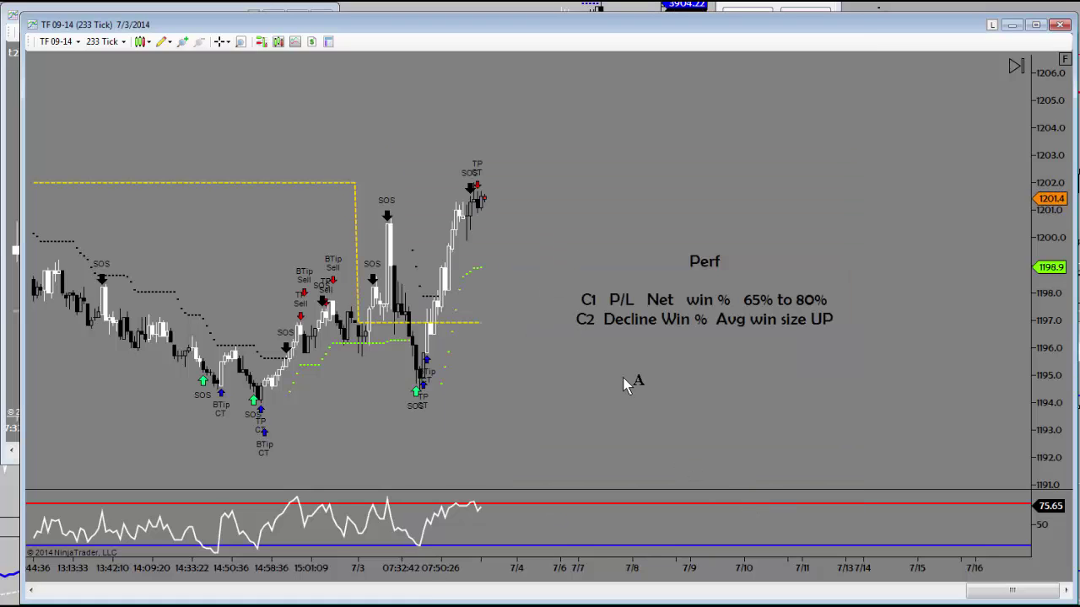
Make the oscillator panel beneath the price bars of the 233 Tick chart taller.
{"action": "mouse_move", "coordinate": [602, 403]}
{"action": "left_mouse_down"}
{"action": "mouse_move", "coordinate": [590, 400]}
{"action": "mouse_move", "coordinate": [650, 392]}
{"action": "left_mouse_up"}
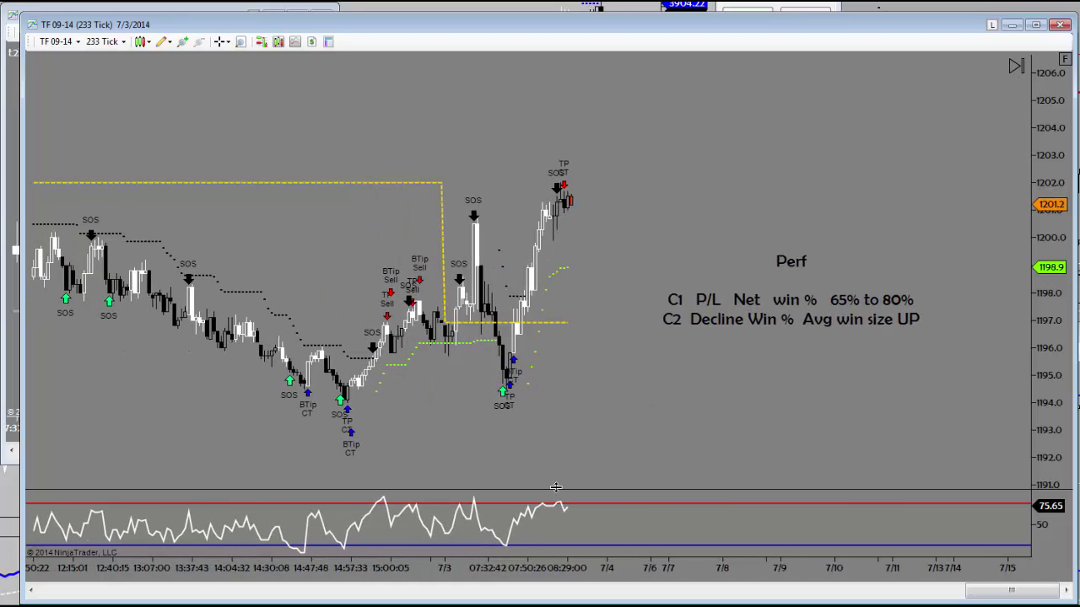
{"action": "left_click_drag", "start_coordinate": [556, 487], "coordinate": [558, 441]}
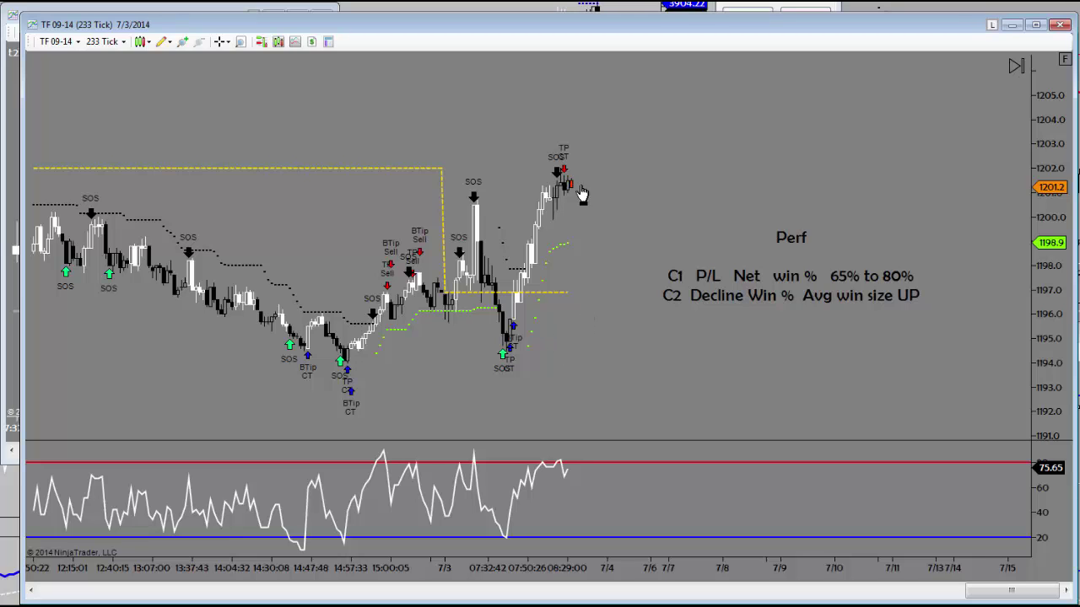
{"action": "scroll", "coordinate": [603, 331], "scroll_direction": "up", "scroll_amount": 1}
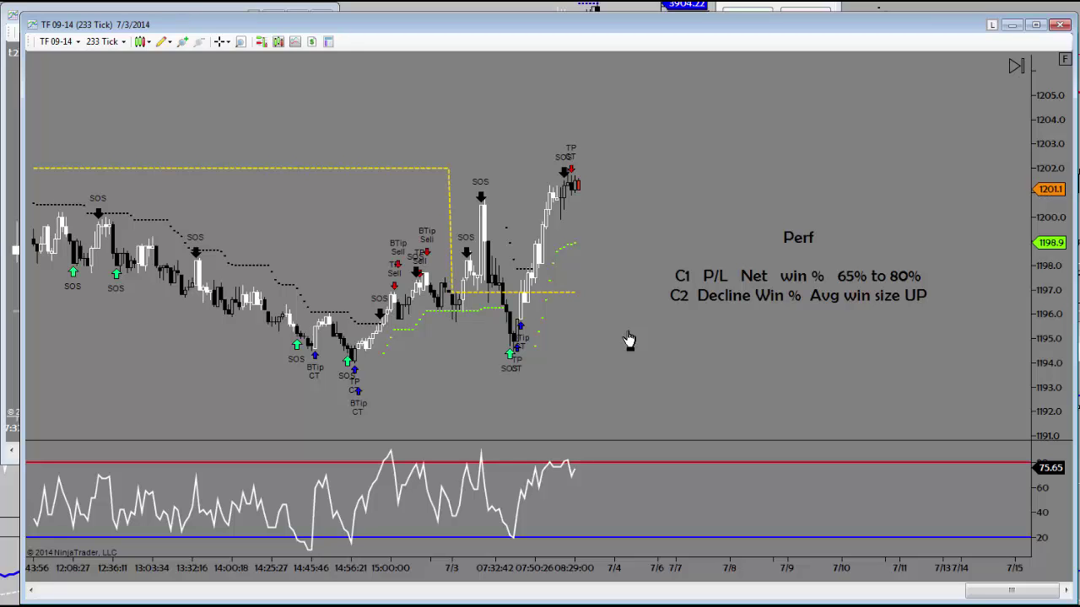
Create a second text note above the "Perf" note, headed "IF / THEN" and followed by a blank line.
{"action": "left_click", "coordinate": [163, 41]}
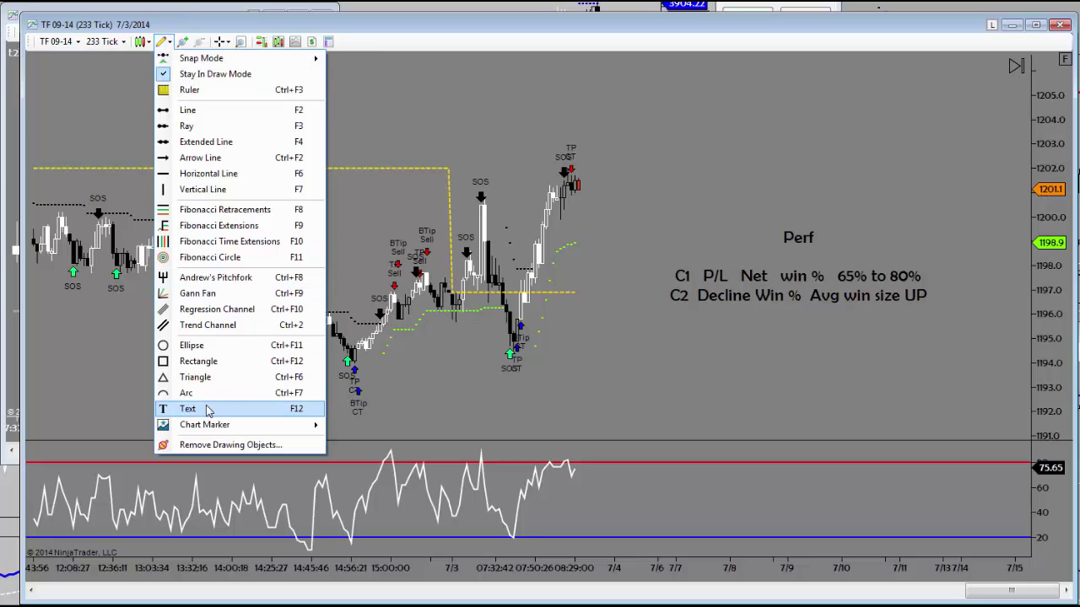
{"action": "left_click", "coordinate": [208, 410]}
{"action": "left_click", "coordinate": [689, 148]}
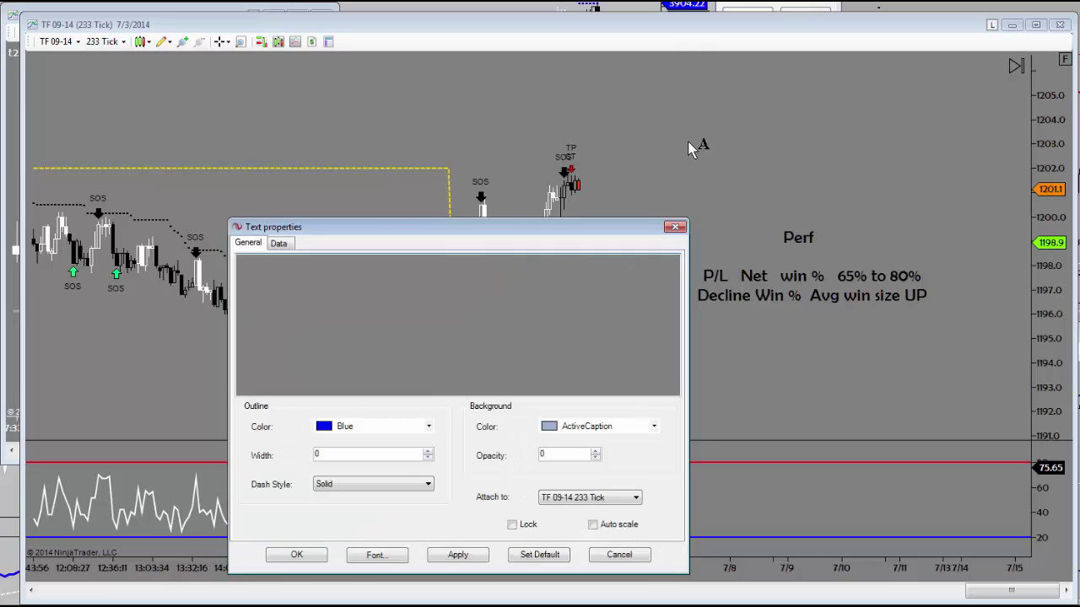
{"action": "type", "text": "IF / THEN"}
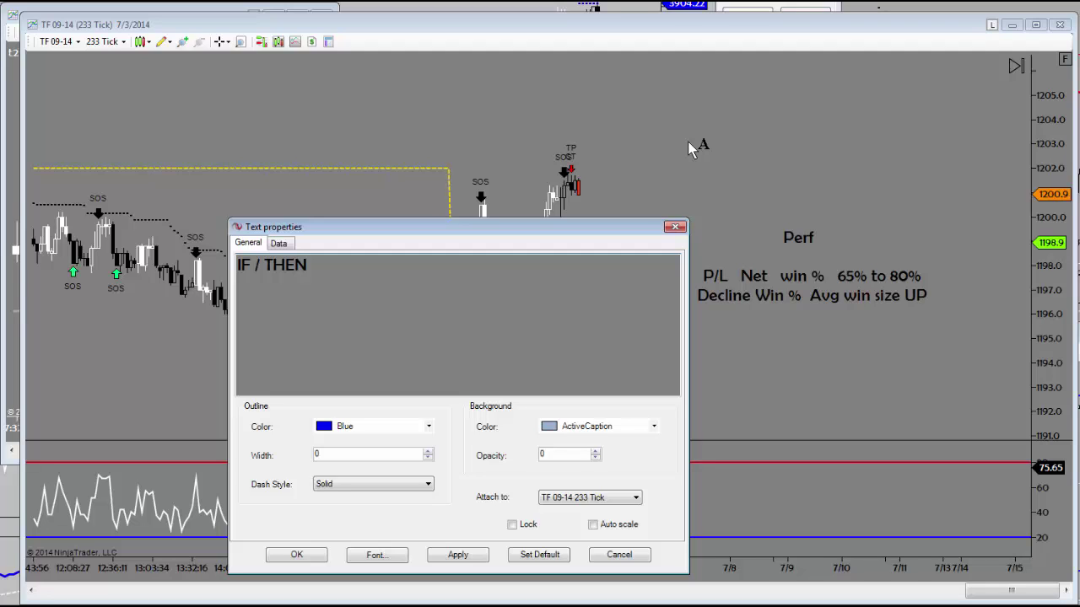
{"action": "key", "text": "Return"}
{"action": "key", "text": "Return"}
Add the condition line "IF CurPos is LONG and RSI OB at DSR level / KPP THEN" under the note's heading.
{"action": "type", "text": "IF CurPos is LONG"}
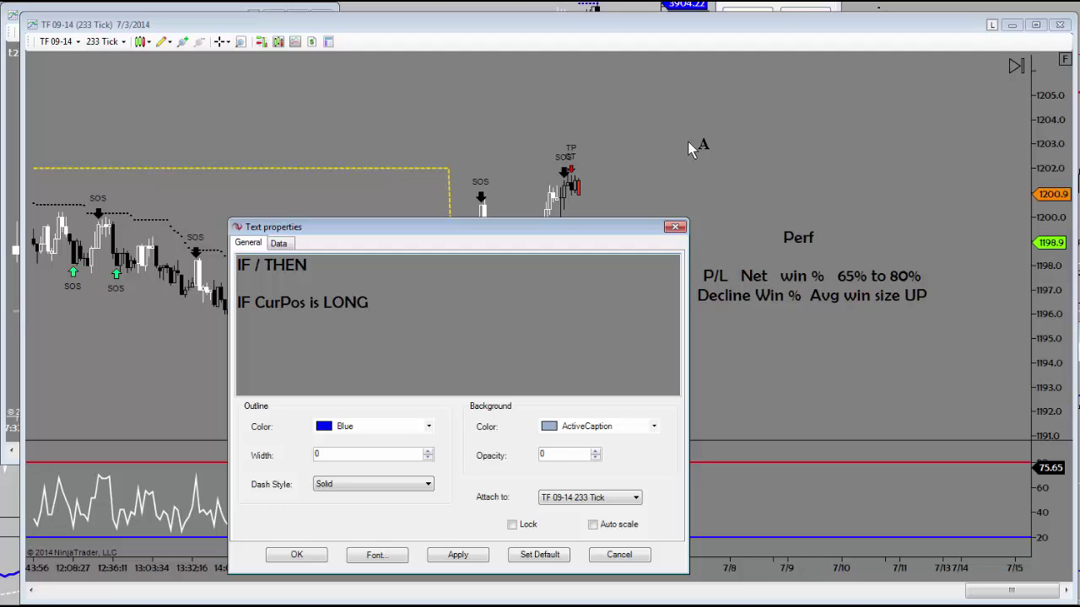
{"action": "type", "text": " and"}
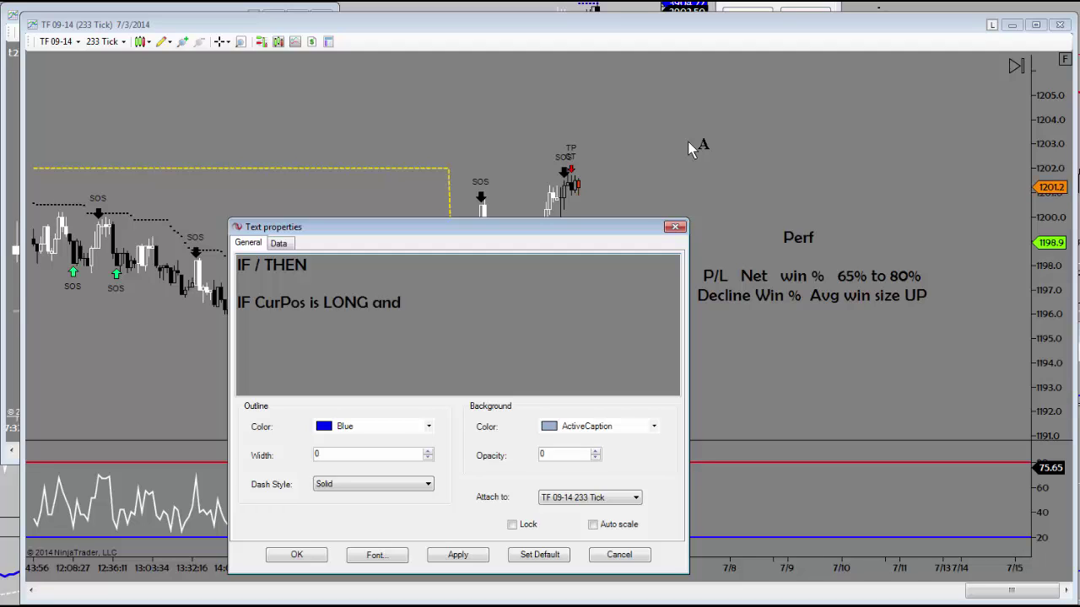
{"action": "type", "text": " RSI OB"}
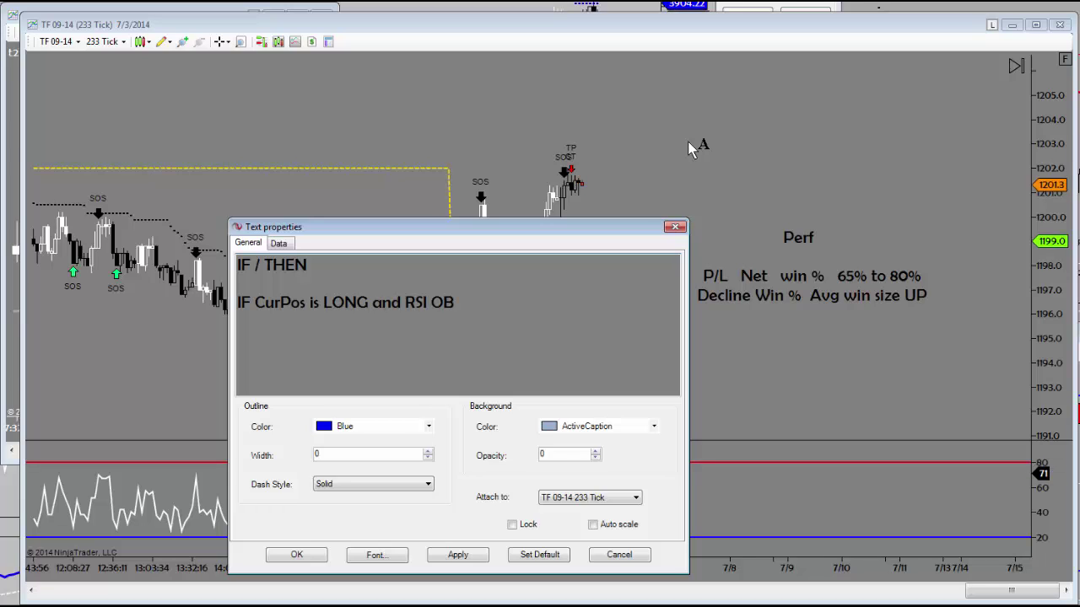
{"action": "type", "text": " at D"}
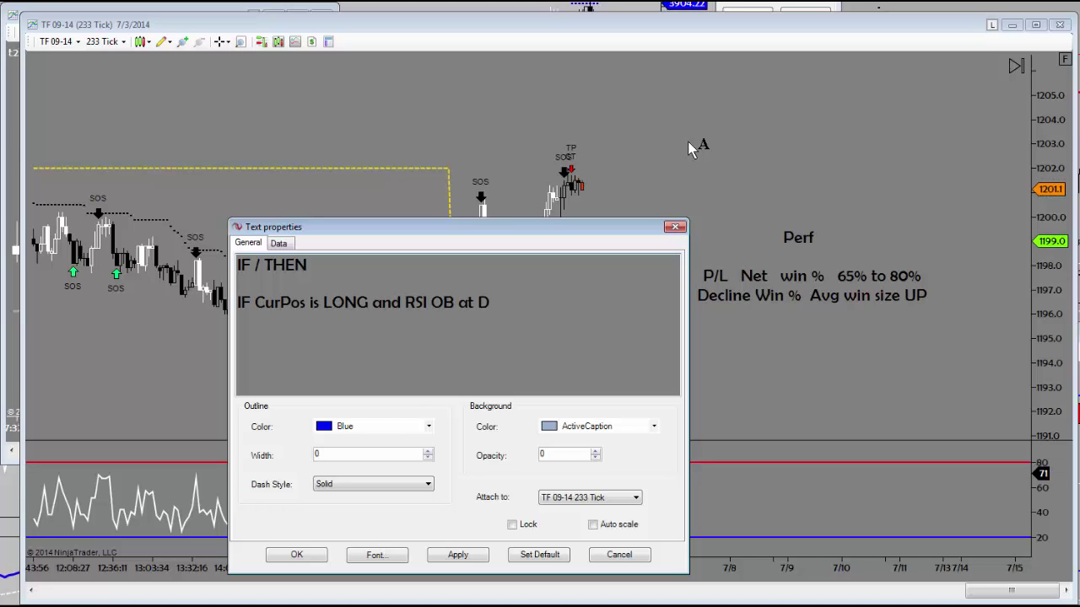
{"action": "type", "text": "SR level"}
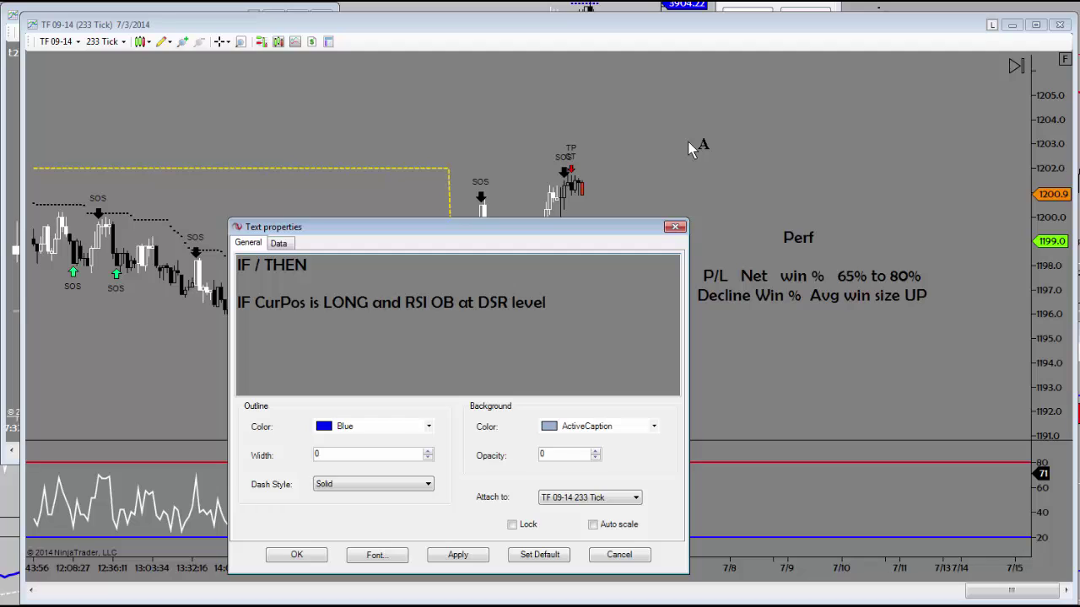
{"action": "type", "text": " / KP"}
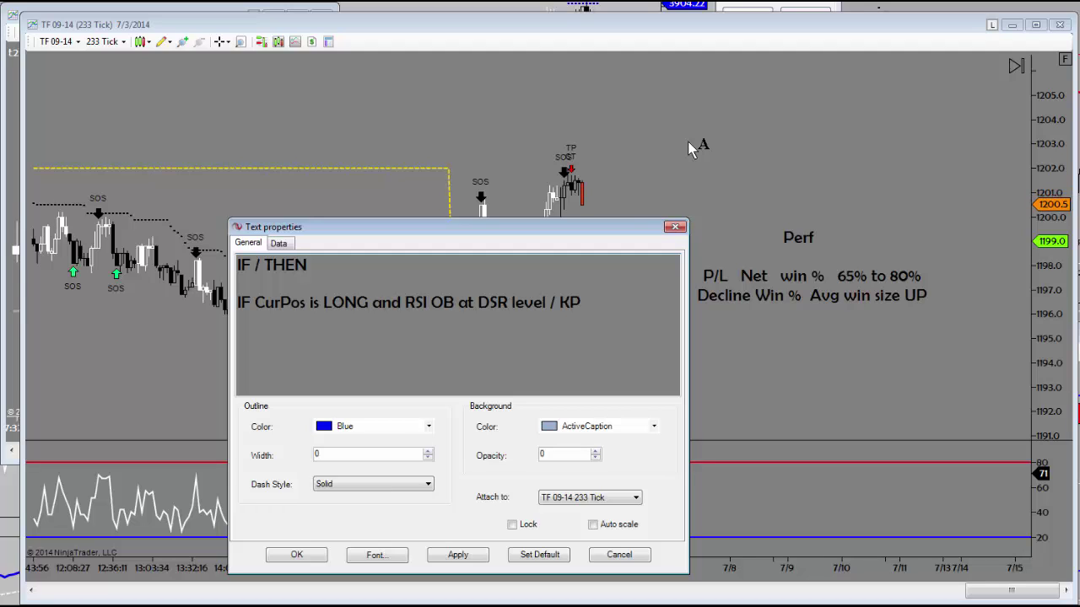
{"action": "type", "text": "P THEN"}
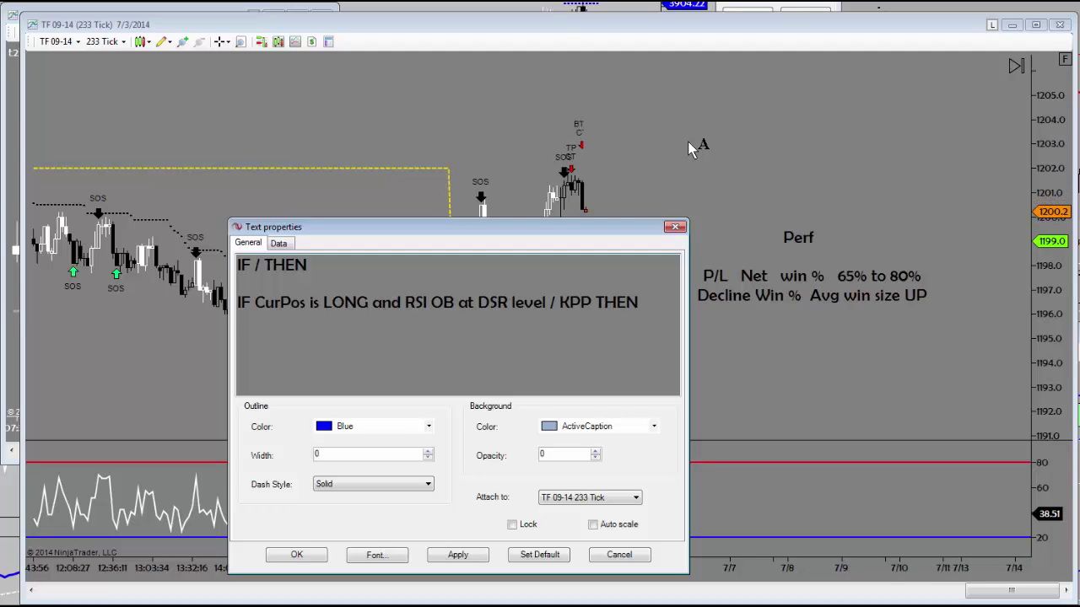
Add the line "1. Exit market NO POS" below the condition and place the finished note on the chart.
{"action": "key", "text": "Return"}
{"action": "type", "text": "1.  Exit mar"}
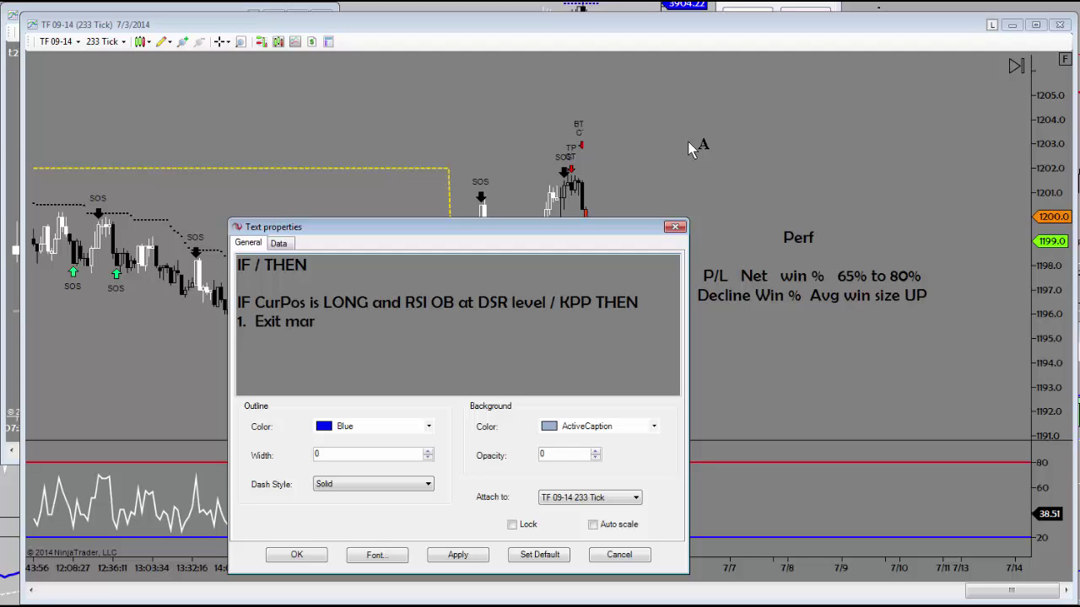
{"action": "type", "text": "ket"}
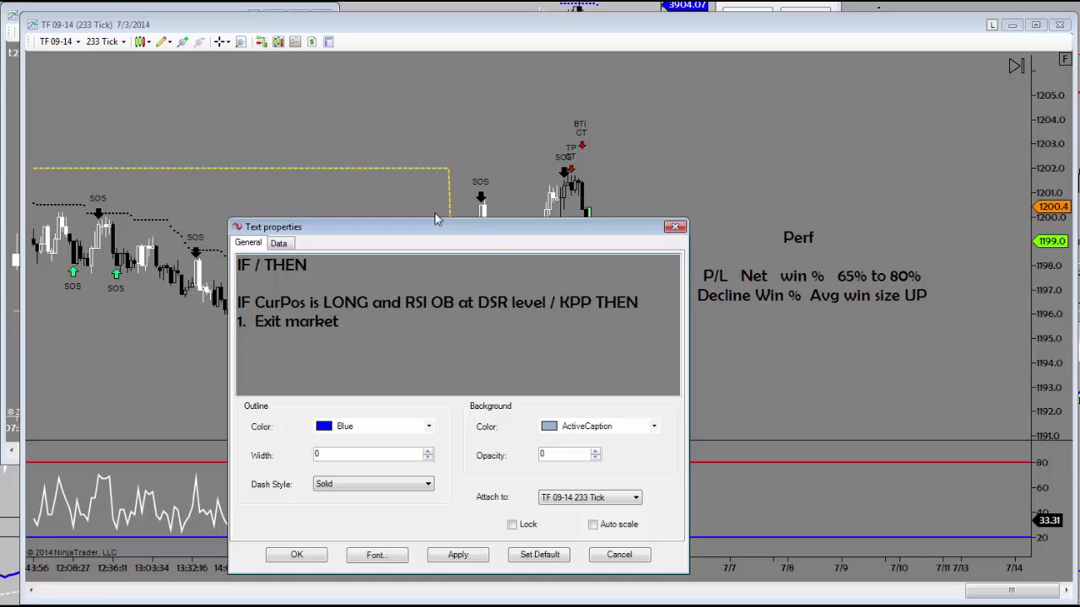
{"action": "left_click_drag", "start_coordinate": [437, 219], "coordinate": [225, 148]}
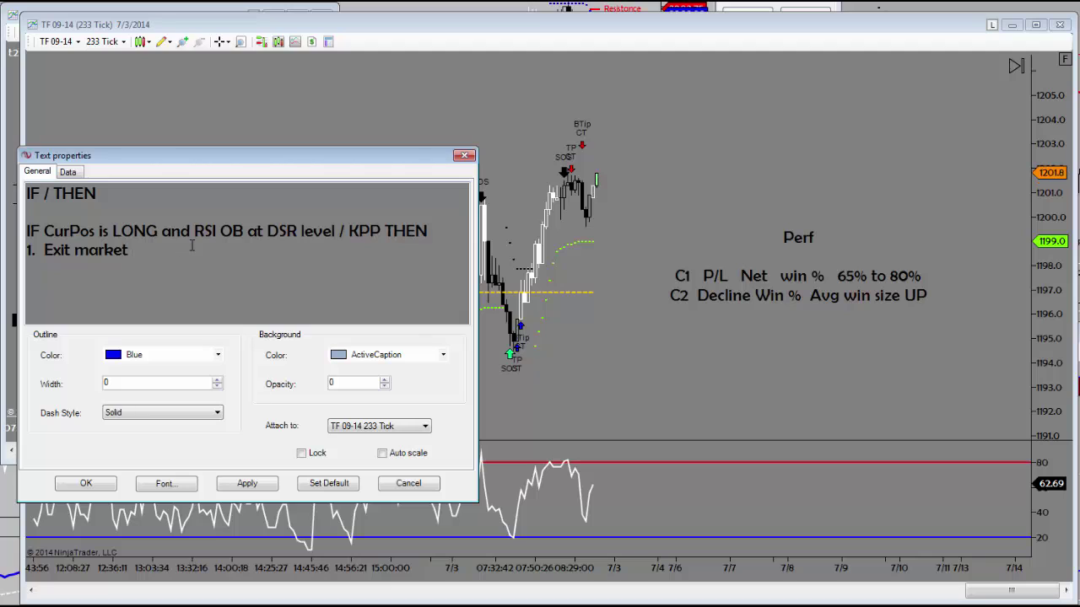
{"action": "type", "text": "N"}
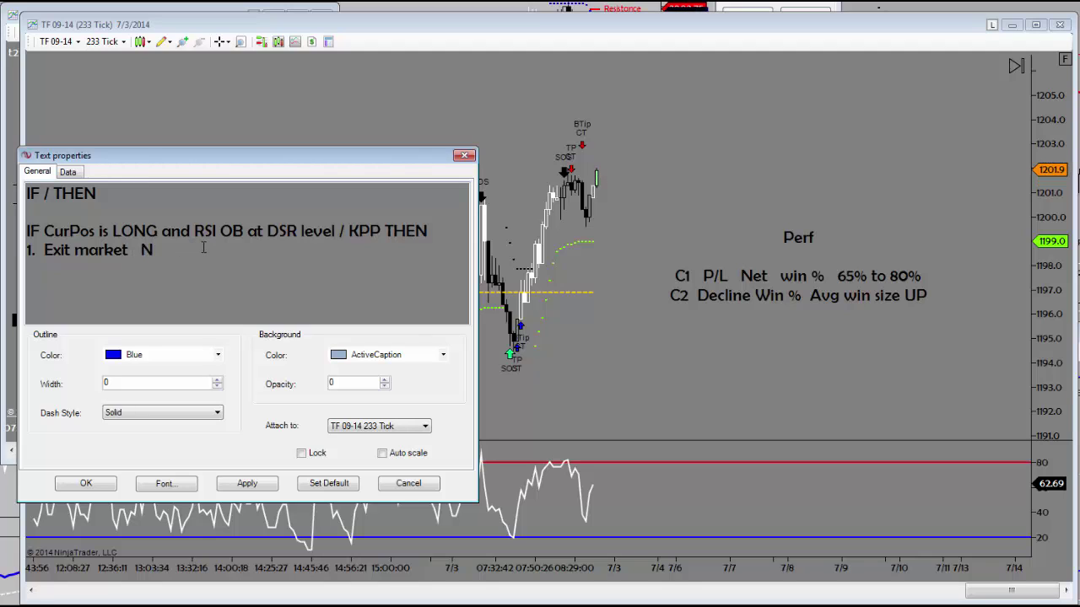
{"action": "type", "text": "O POS"}
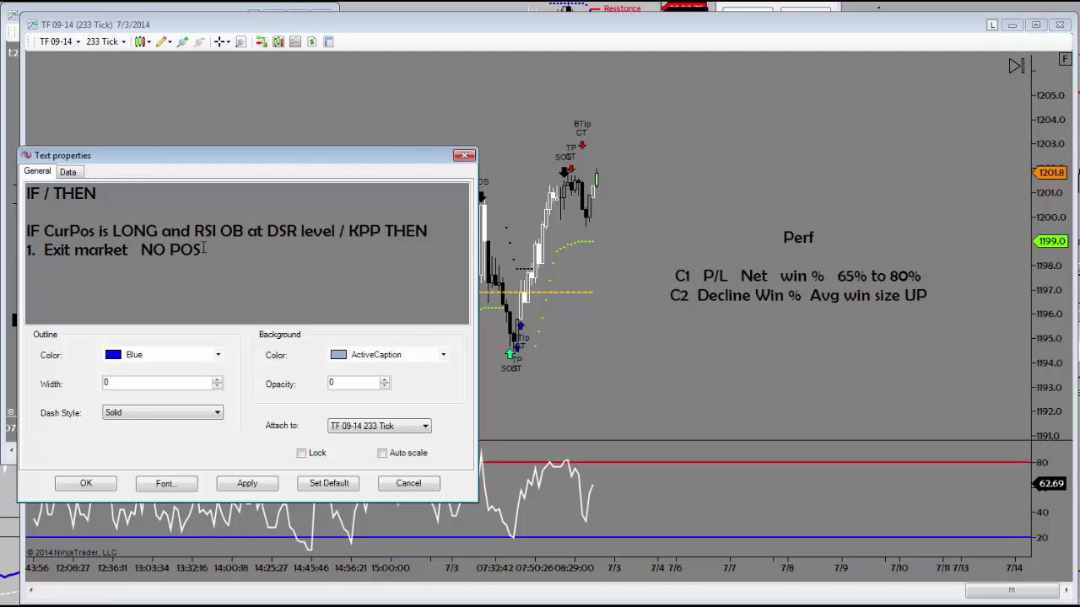
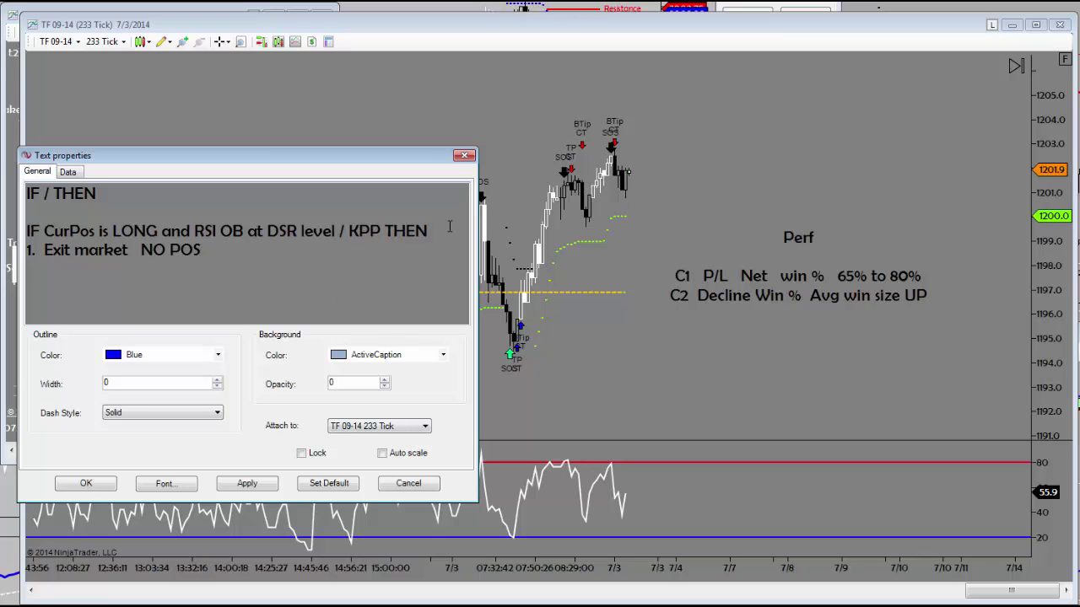
{"action": "left_click", "coordinate": [86, 483]}
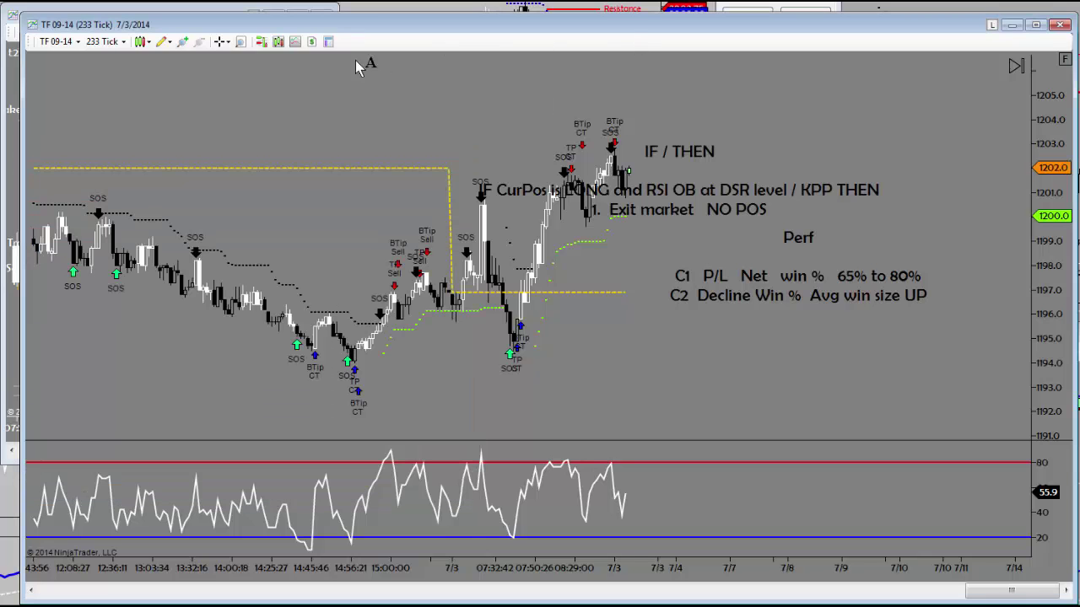
Show the Chart Trader, move the "Perf" note below the order lines and the "IF / THEN" note above the earlier bars.
{"action": "left_click", "coordinate": [262, 41]}
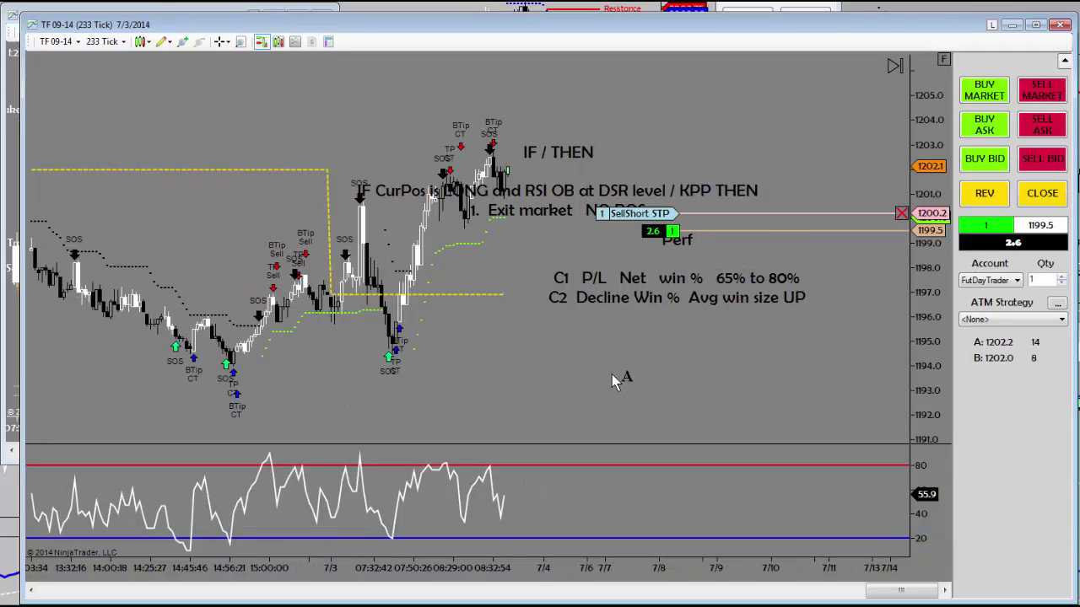
{"action": "scroll", "coordinate": [602, 369], "scroll_direction": "up", "scroll_amount": 2}
{"action": "left_click_drag", "start_coordinate": [698, 287], "coordinate": [681, 390]}
{"action": "left_click_drag", "start_coordinate": [650, 194], "coordinate": [302, 118]}
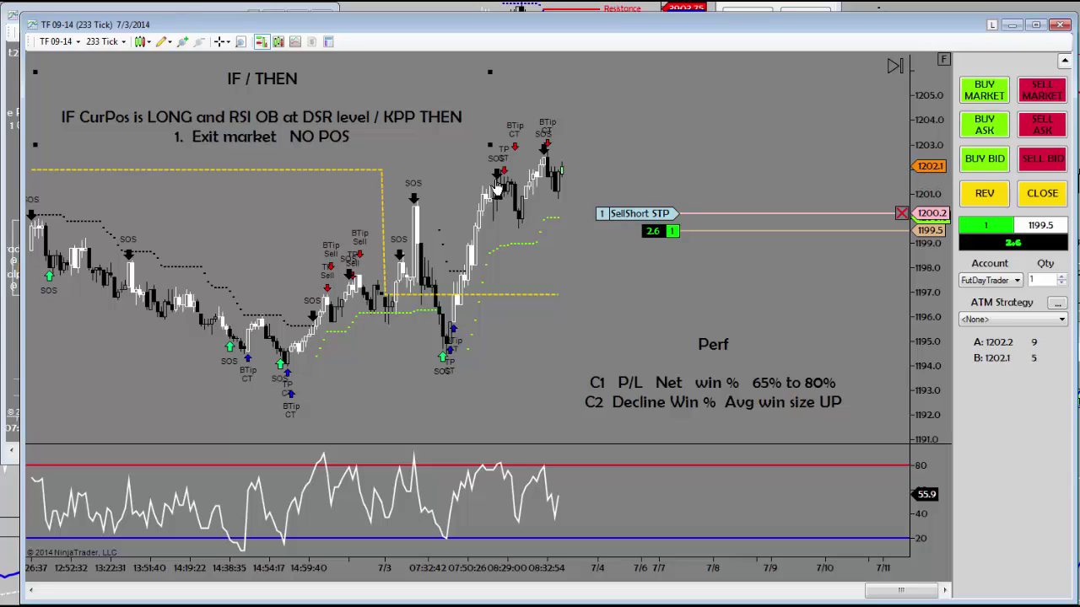
Raise the SellShort stop order on the chart to 1200.8.
{"action": "scroll", "coordinate": [650, 306], "scroll_direction": "up", "scroll_amount": 1}
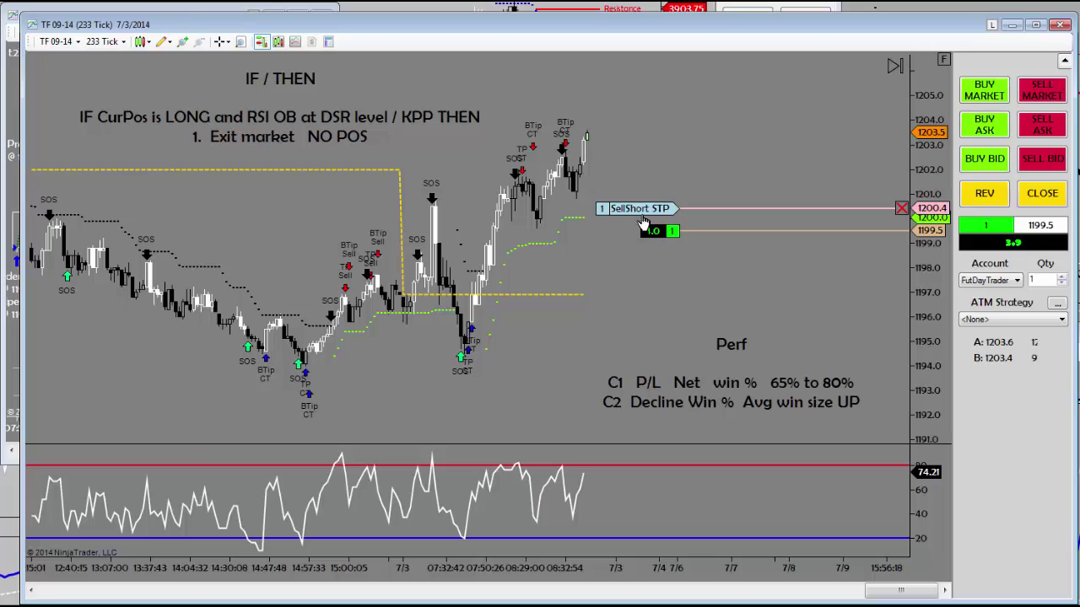
{"action": "left_click_drag", "start_coordinate": [642, 208], "coordinate": [646, 202]}
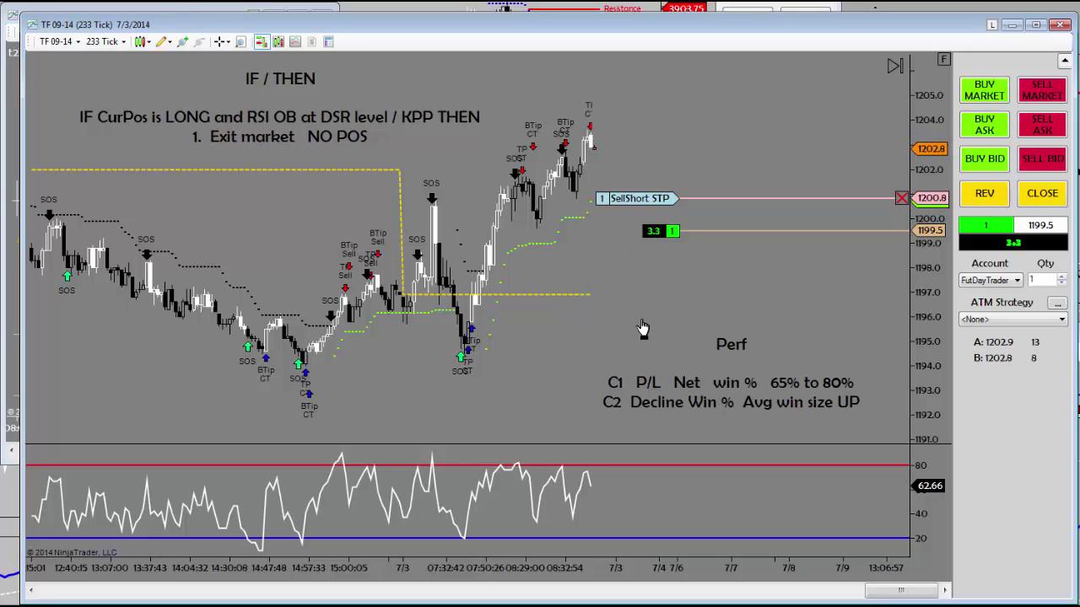
Delete the "IF / THEN" text note from the 233 Tick chart.
{"action": "scroll", "coordinate": [603, 270], "scroll_direction": "down", "scroll_amount": 3}
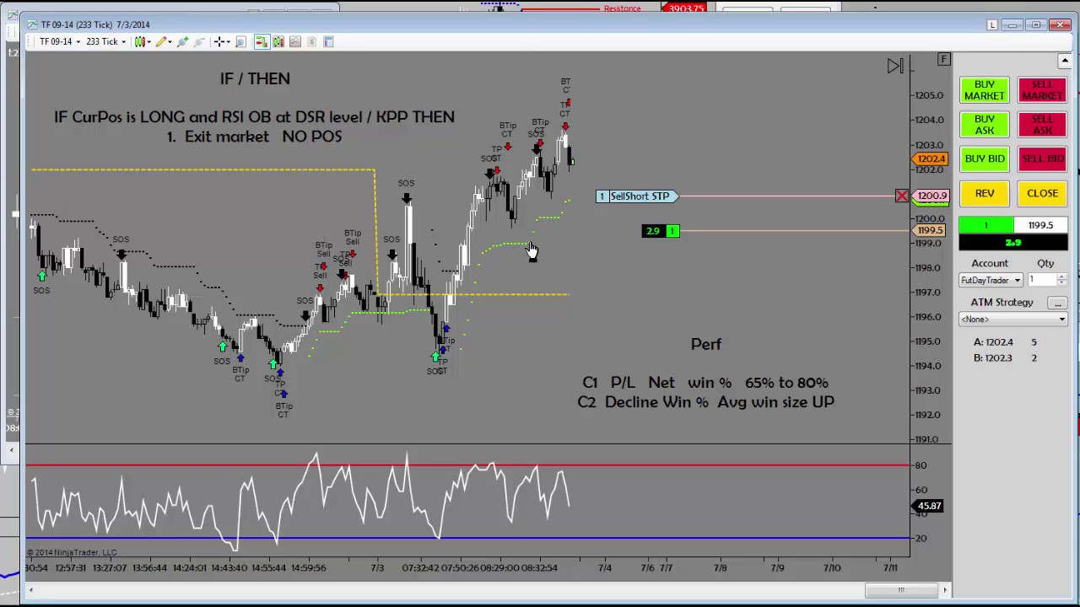
{"action": "left_click_drag", "start_coordinate": [588, 258], "coordinate": [816, 264]}
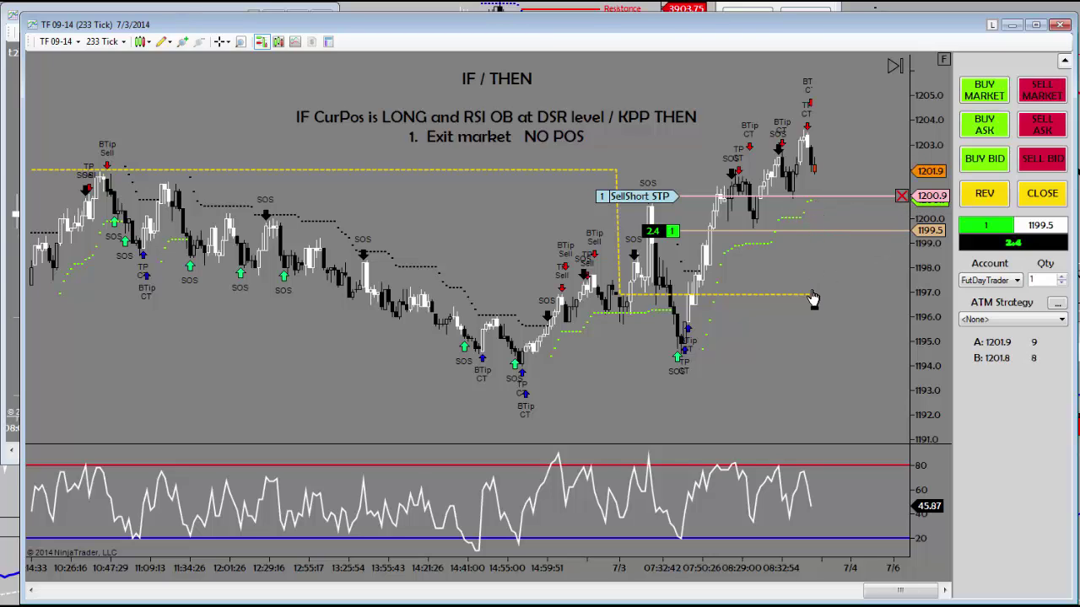
{"action": "scroll", "coordinate": [815, 305], "scroll_direction": "down", "scroll_amount": 1}
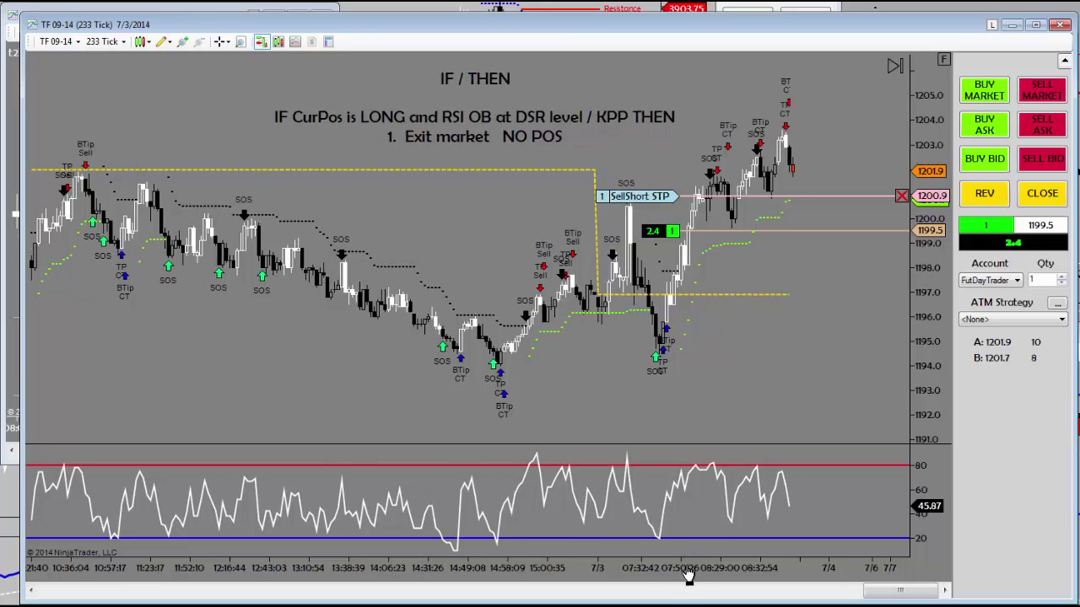
{"action": "scroll", "coordinate": [686, 574], "scroll_direction": "down", "scroll_amount": 4}
{"action": "scroll", "coordinate": [713, 572], "scroll_direction": "down", "scroll_amount": 4}
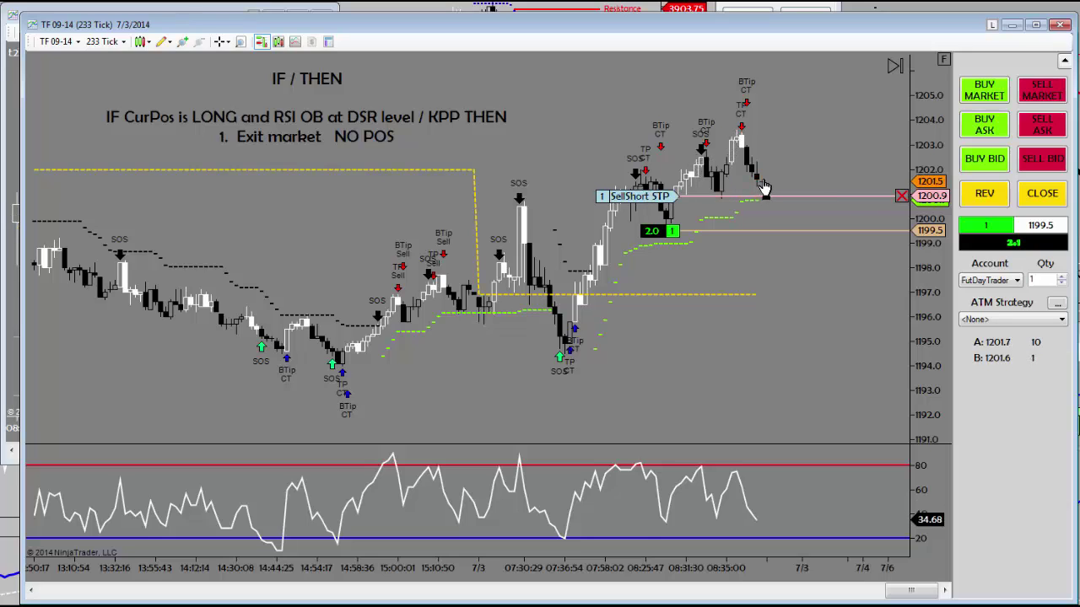
{"action": "left_click_drag", "start_coordinate": [643, 567], "coordinate": [564, 574]}
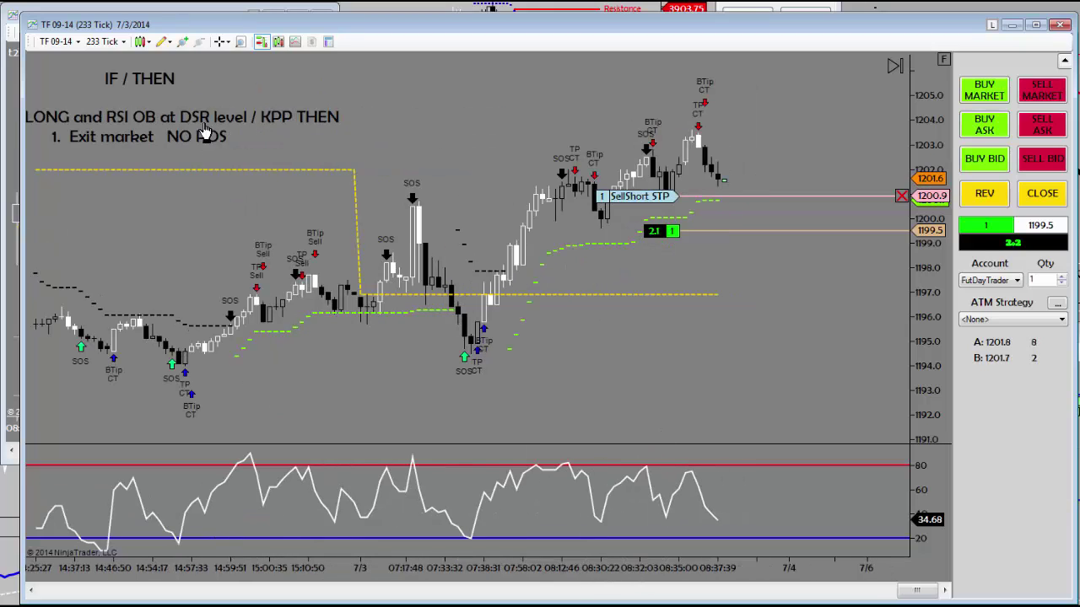
{"action": "left_click_drag", "start_coordinate": [203, 131], "coordinate": [365, 128]}
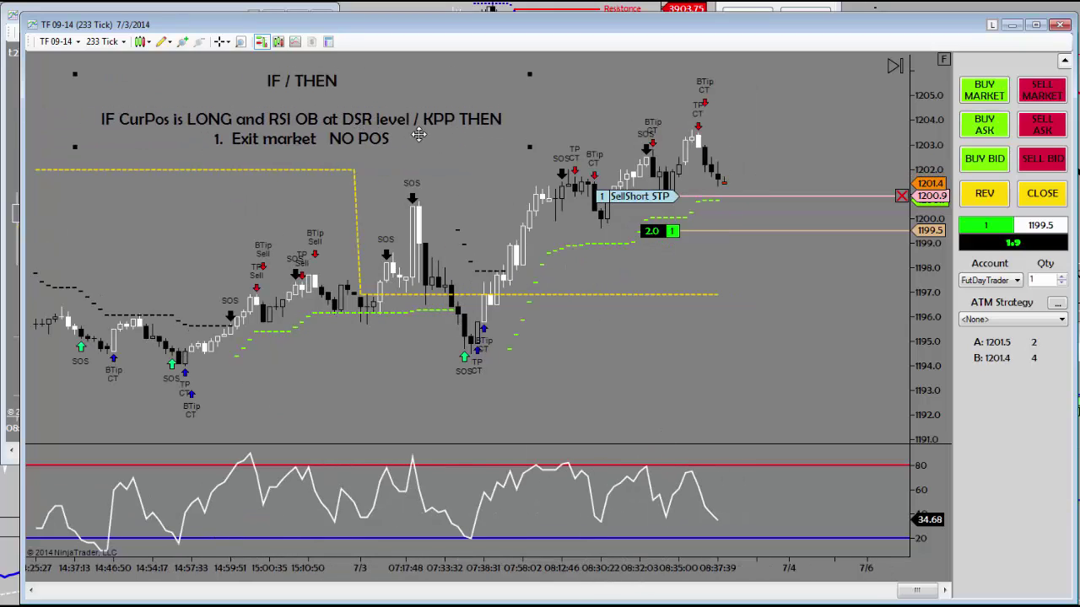
{"action": "key", "text": "Delete"}
Examine the latest bars at wider spacing against the stop order, the trailing levels and the preceding price swings.
{"action": "left_click_drag", "start_coordinate": [702, 366], "coordinate": [752, 371]}
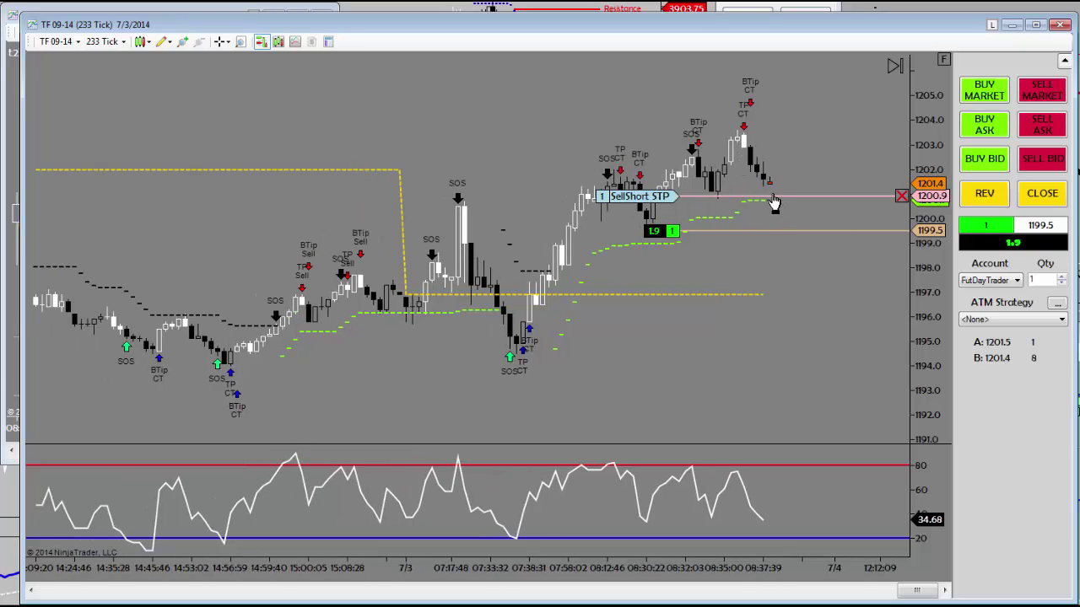
{"action": "left_click_drag", "start_coordinate": [737, 574], "coordinate": [574, 574]}
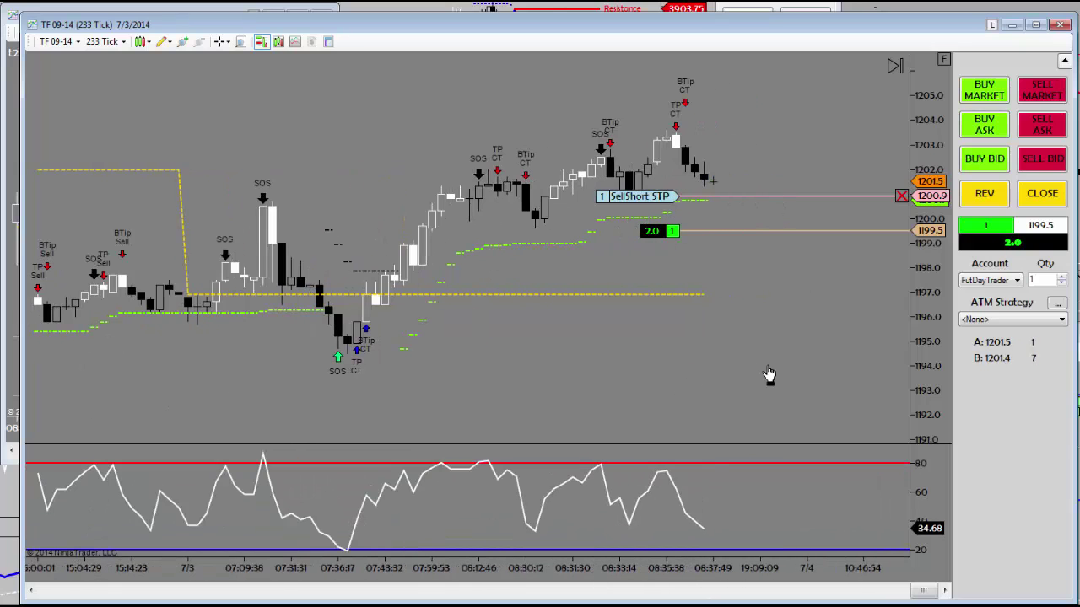
{"action": "left_click_drag", "start_coordinate": [768, 374], "coordinate": [798, 376]}
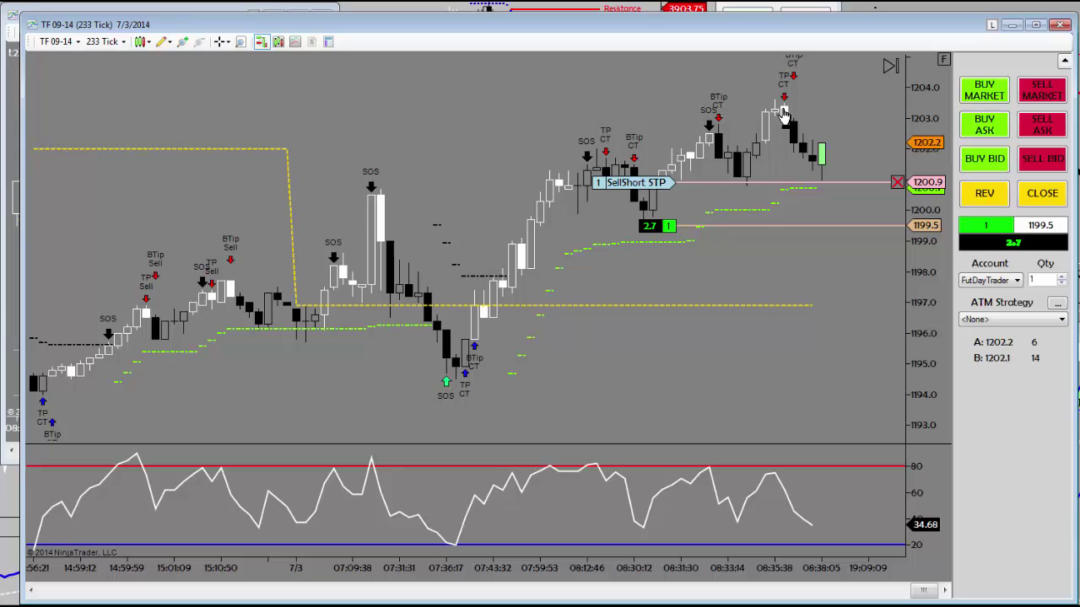
{"action": "left_click_drag", "start_coordinate": [675, 100], "coordinate": [783, 108]}
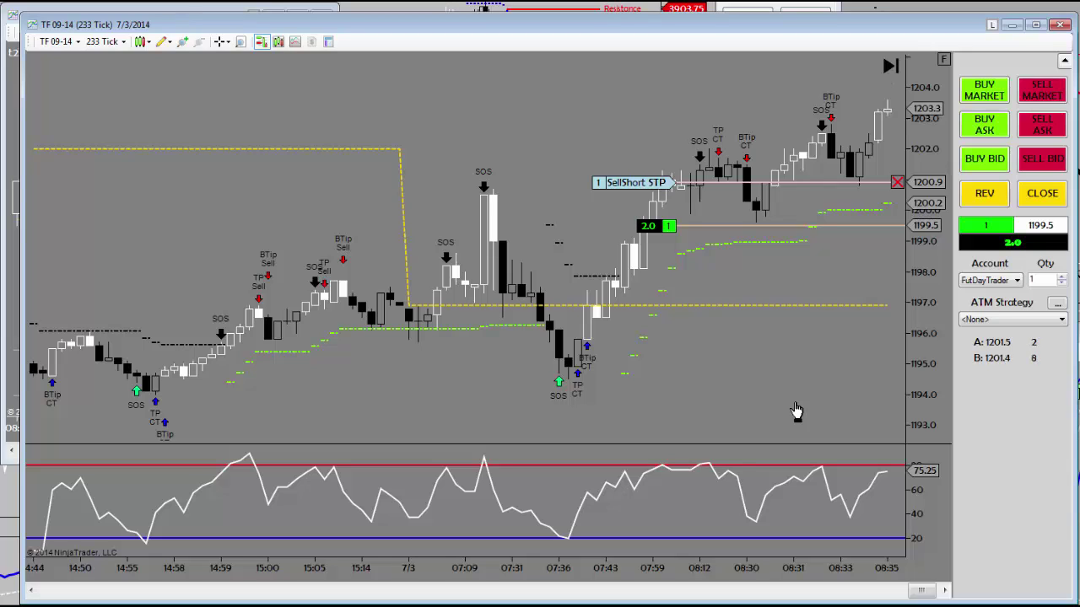
{"action": "left_click_drag", "start_coordinate": [814, 388], "coordinate": [714, 400]}
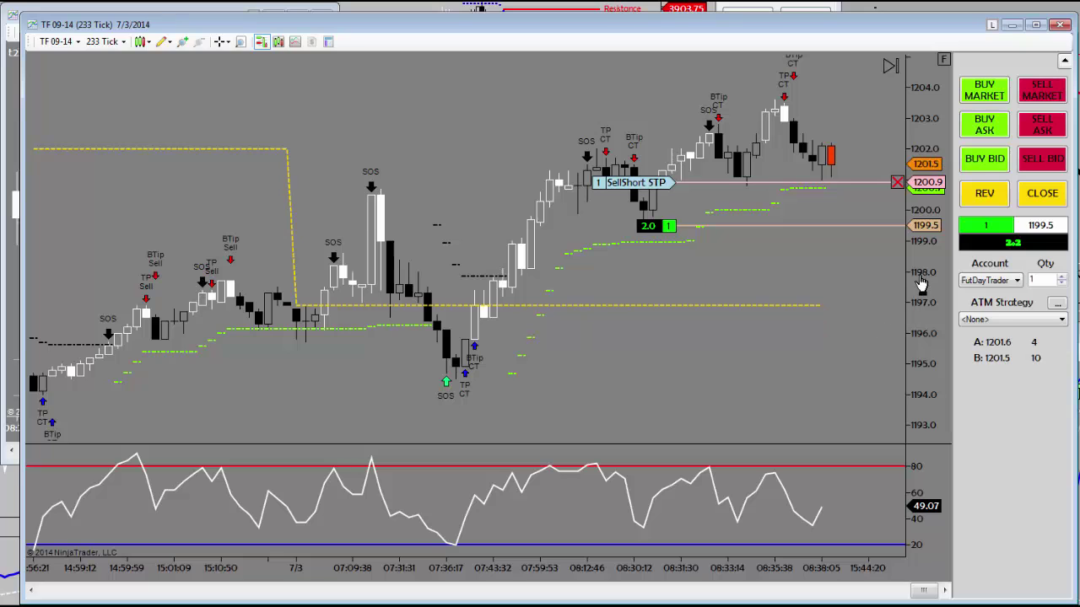
Turn on the Cross Hair pointer on the TF 09-14 233 Tick chart and view the latest bars with it.
{"action": "left_click_drag", "start_coordinate": [918, 284], "coordinate": [918, 309]}
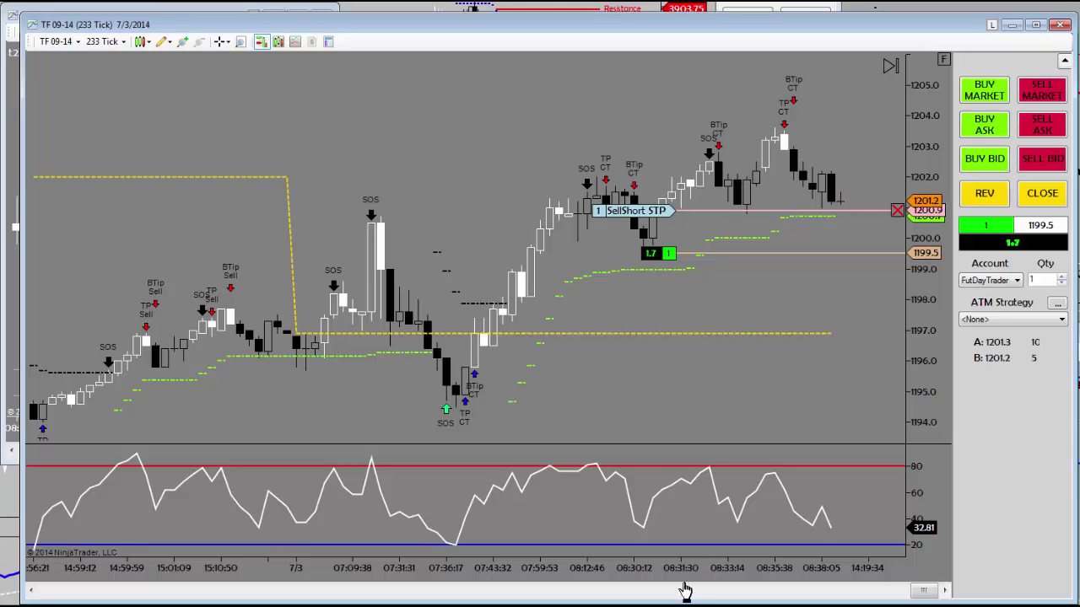
{"action": "left_click_drag", "start_coordinate": [685, 582], "coordinate": [598, 511]}
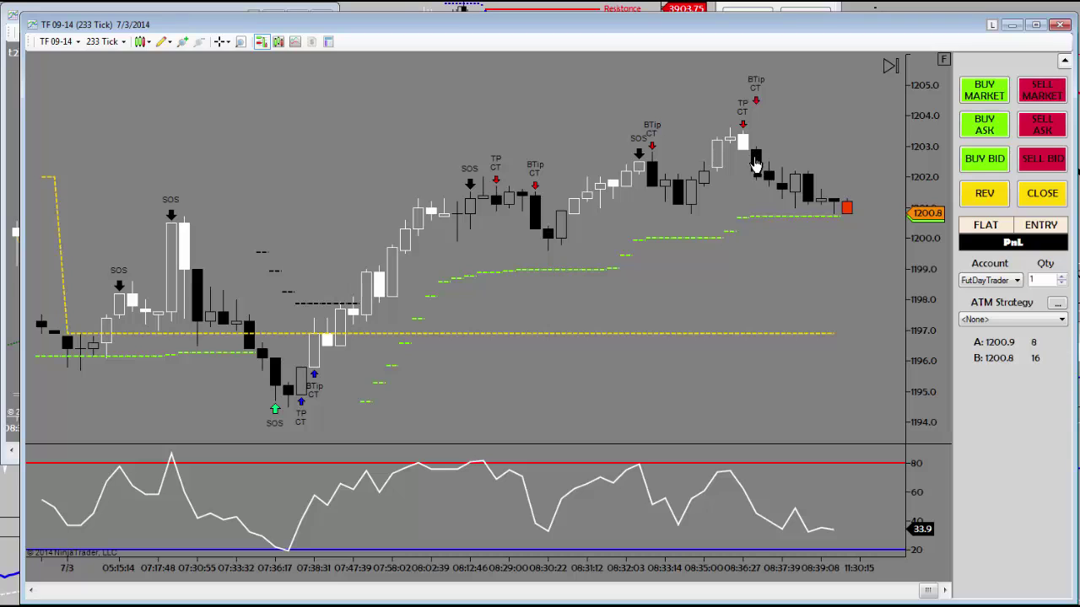
{"action": "left_click", "coordinate": [225, 42]}
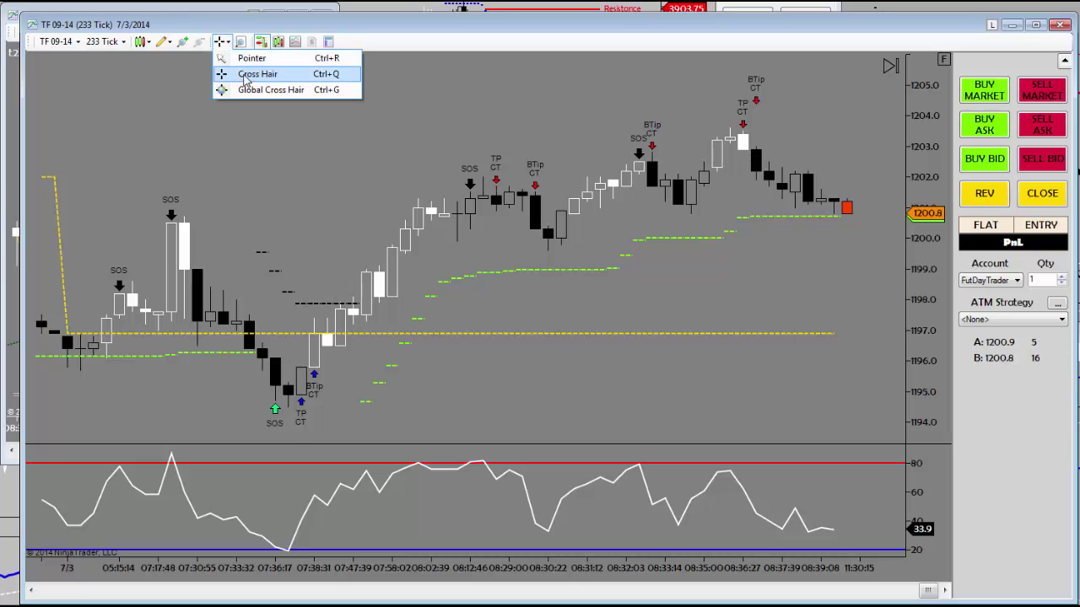
{"action": "left_click", "coordinate": [244, 78]}
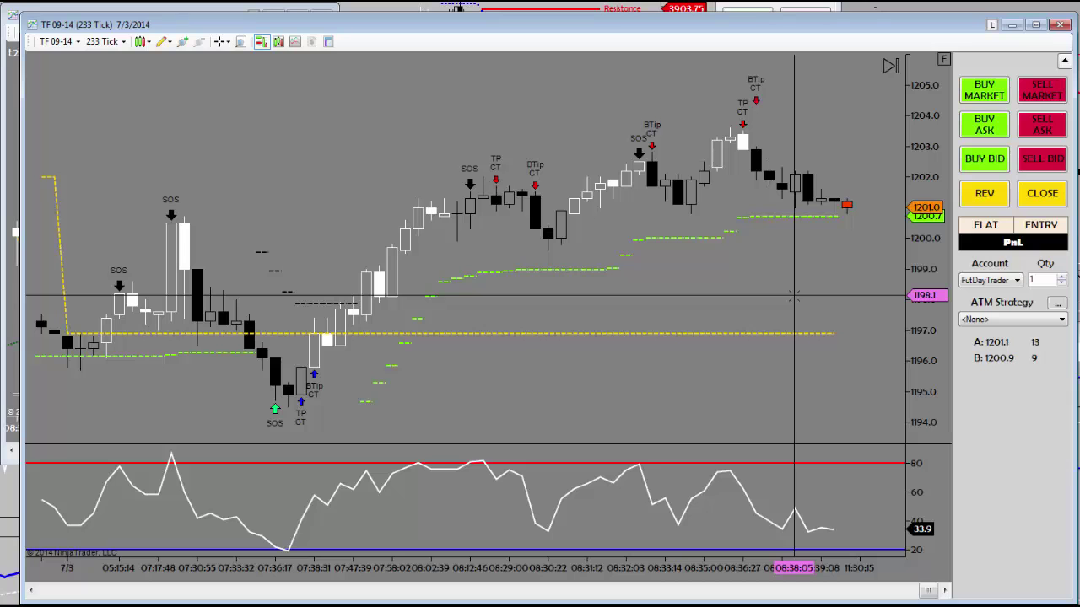
{"action": "left_click_drag", "start_coordinate": [794, 295], "coordinate": [699, 320]}
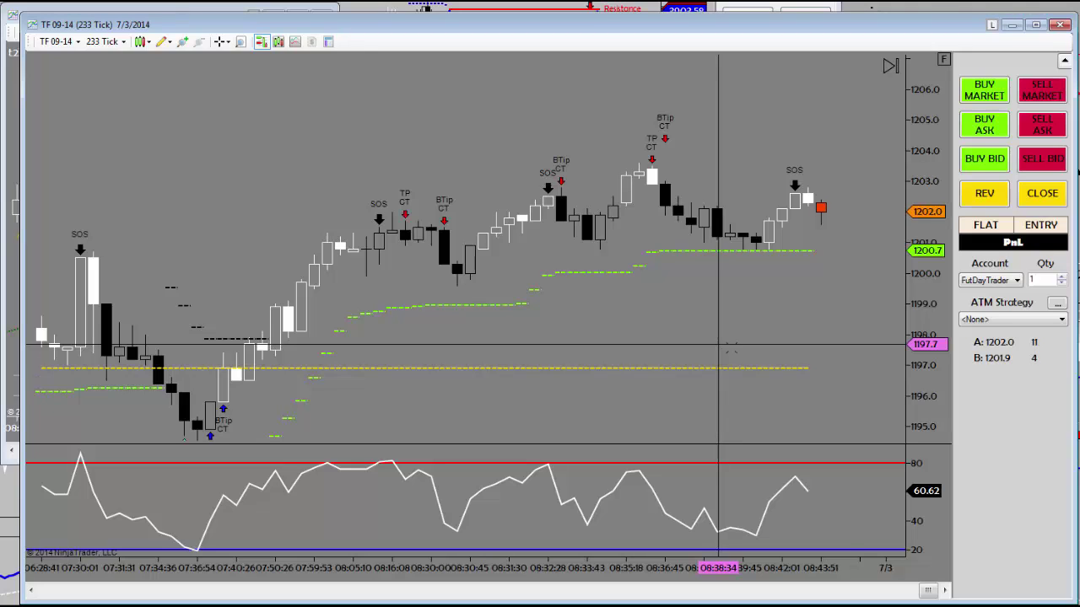
Bring up the TF 09-14 150 Tick chart window, place it over the 233 Tick chart and enlarge it to nearly full screen.
{"action": "key", "text": "alt+Tab"}
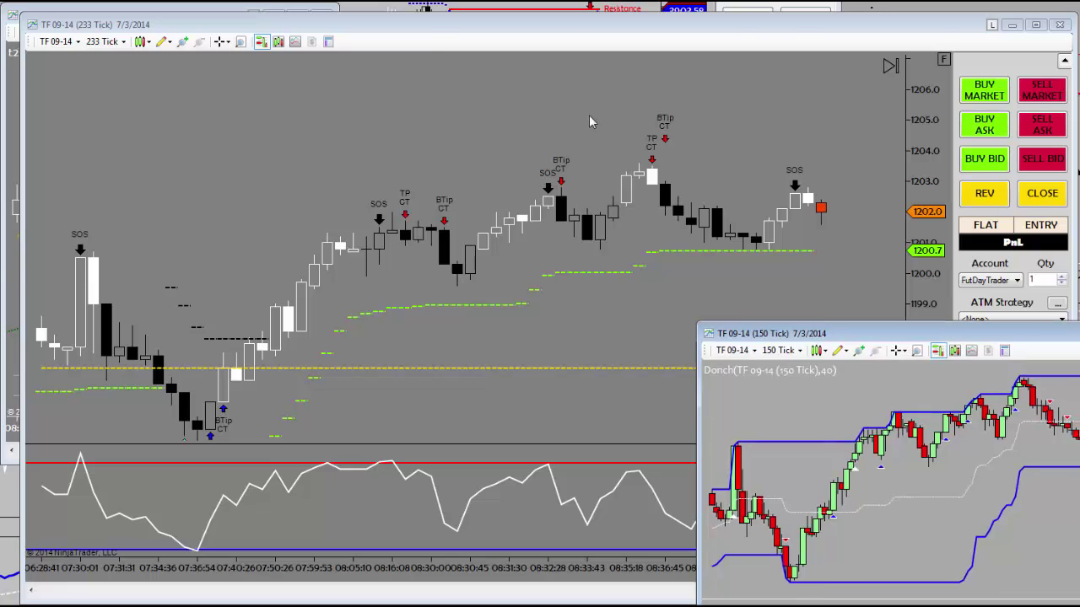
{"action": "left_click_drag", "start_coordinate": [801, 333], "coordinate": [100, 19]}
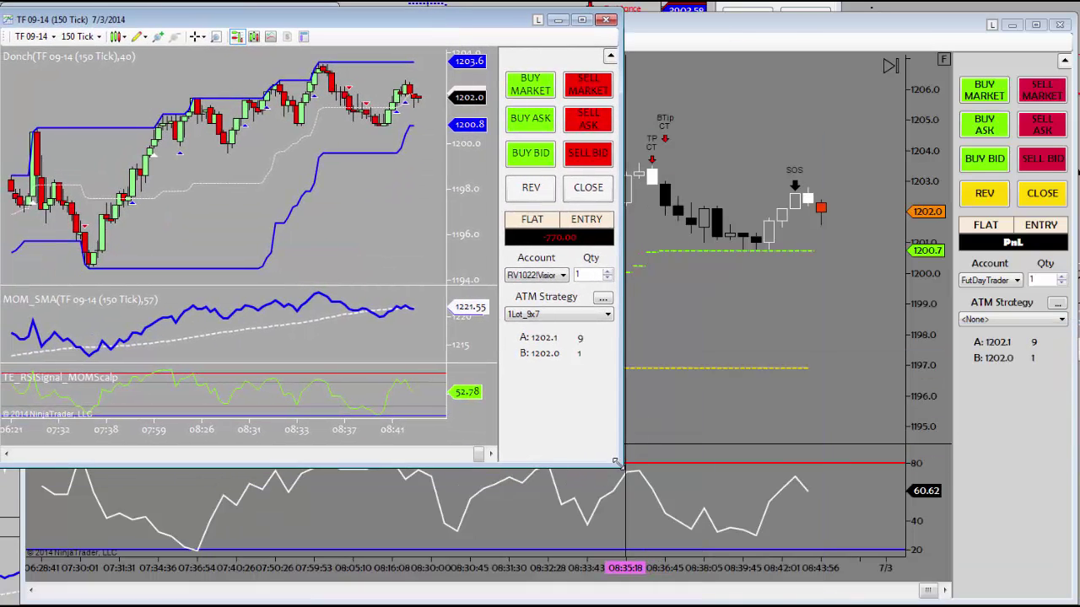
{"action": "left_click_drag", "start_coordinate": [615, 463], "coordinate": [1060, 599]}
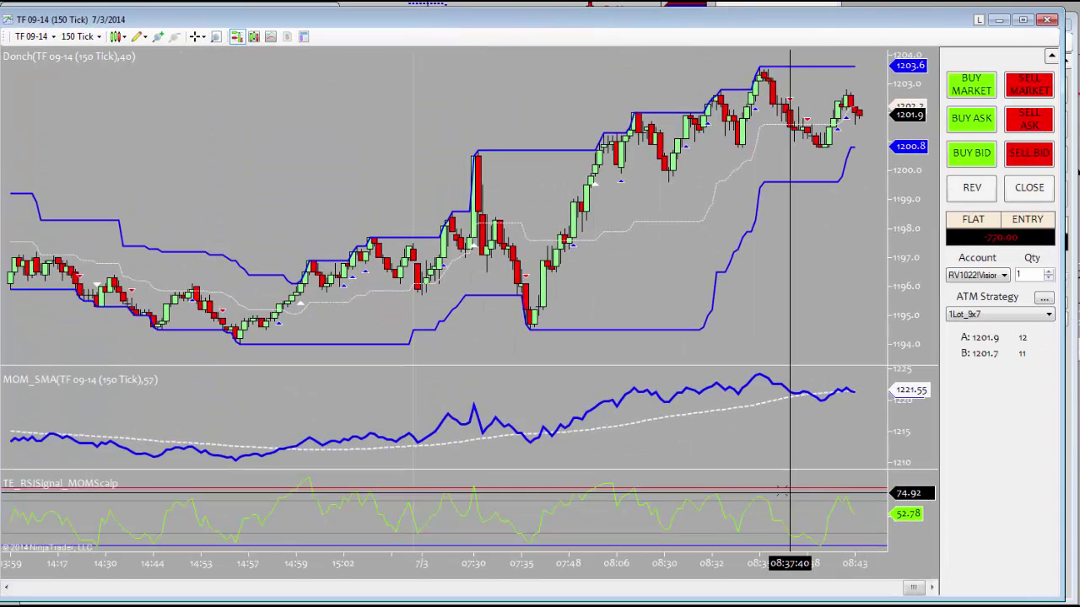
Examine the 7/2 decline and the 7/3 rally on the 150 Tick chart against the Donchian channel and momentum indicators.
{"action": "left_click_drag", "start_coordinate": [389, 186], "coordinate": [471, 187]}
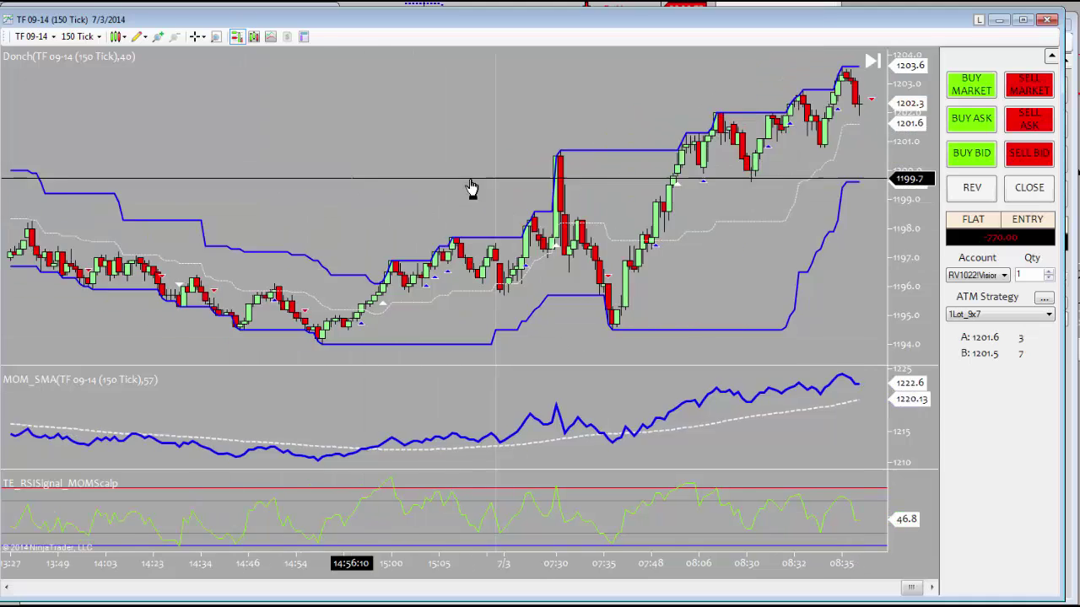
{"action": "scroll", "coordinate": [523, 321], "scroll_direction": "up", "scroll_amount": 10}
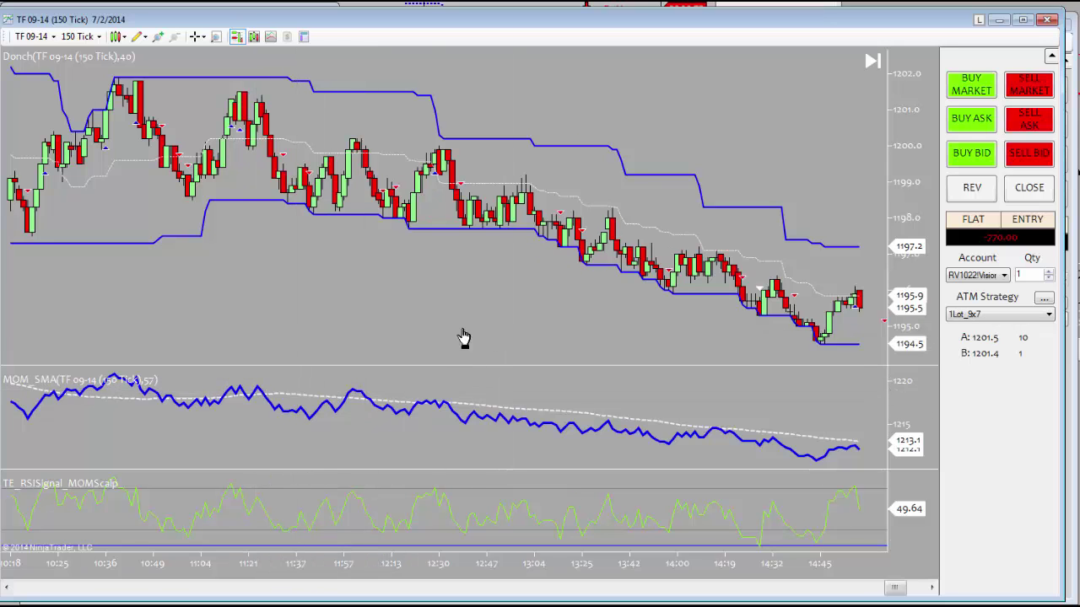
{"action": "left_click_drag", "start_coordinate": [463, 338], "coordinate": [192, 292]}
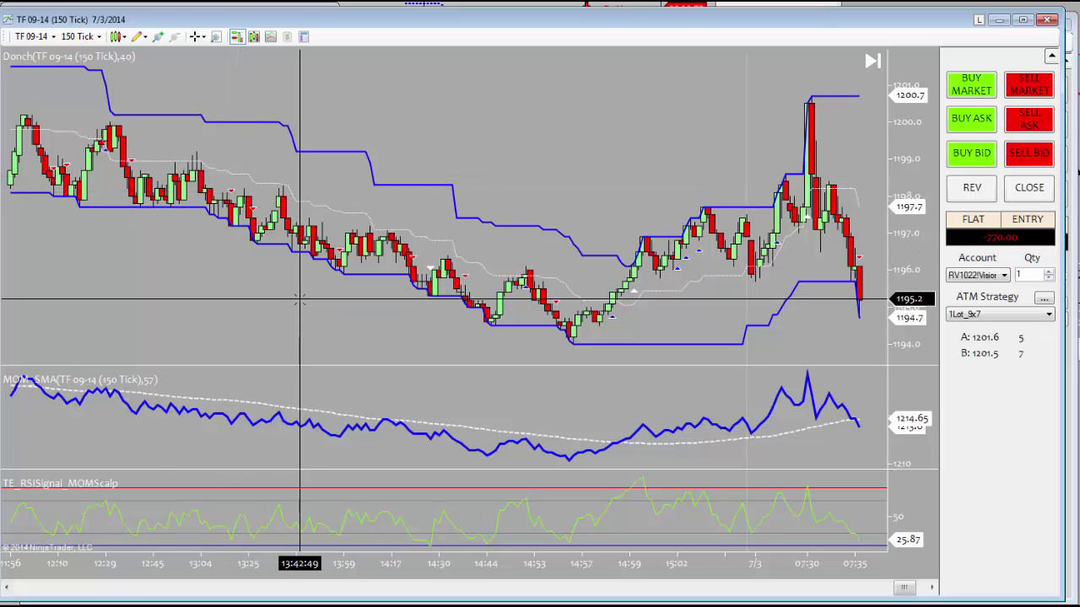
{"action": "scroll", "coordinate": [299, 300], "scroll_direction": "down", "scroll_amount": 3}
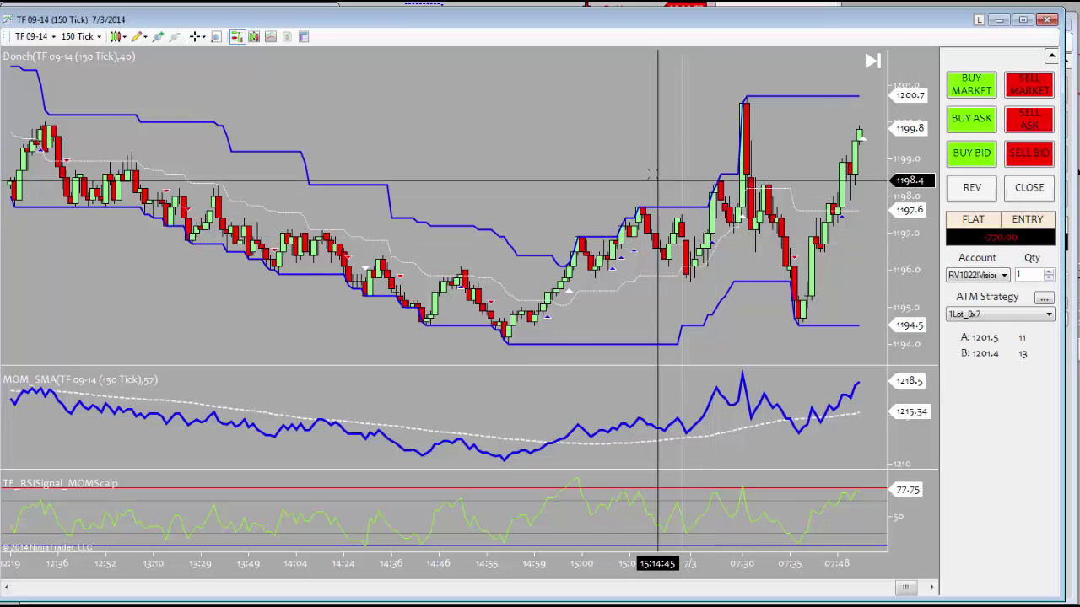
{"action": "scroll", "coordinate": [778, 175], "scroll_direction": "up", "scroll_amount": 6}
{"action": "scroll", "coordinate": [785, 176], "scroll_direction": "down", "scroll_amount": 6}
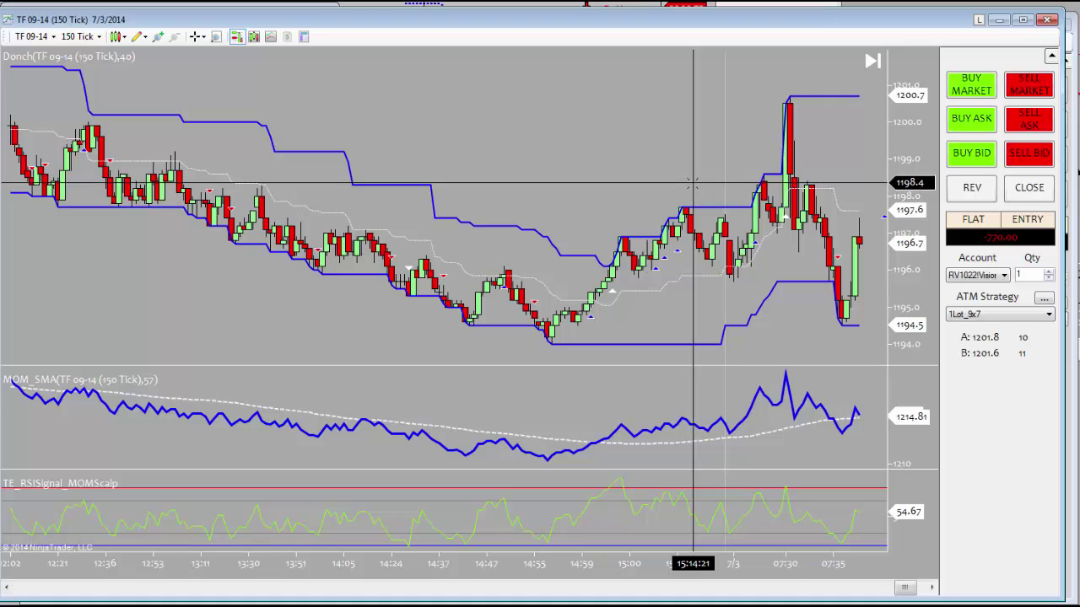
{"action": "left_click_drag", "start_coordinate": [694, 192], "coordinate": [205, 232]}
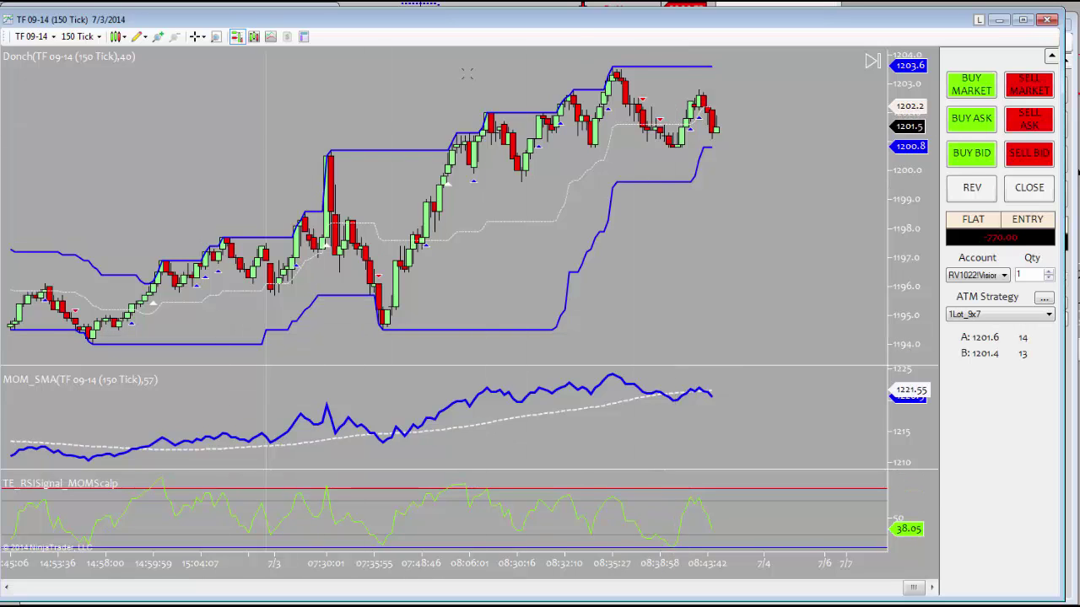
Move the 150 Tick chart window aside and bring the NQ 09-14 1000 Tick chart fully into view.
{"action": "left_click_drag", "start_coordinate": [574, 18], "coordinate": [838, 243]}
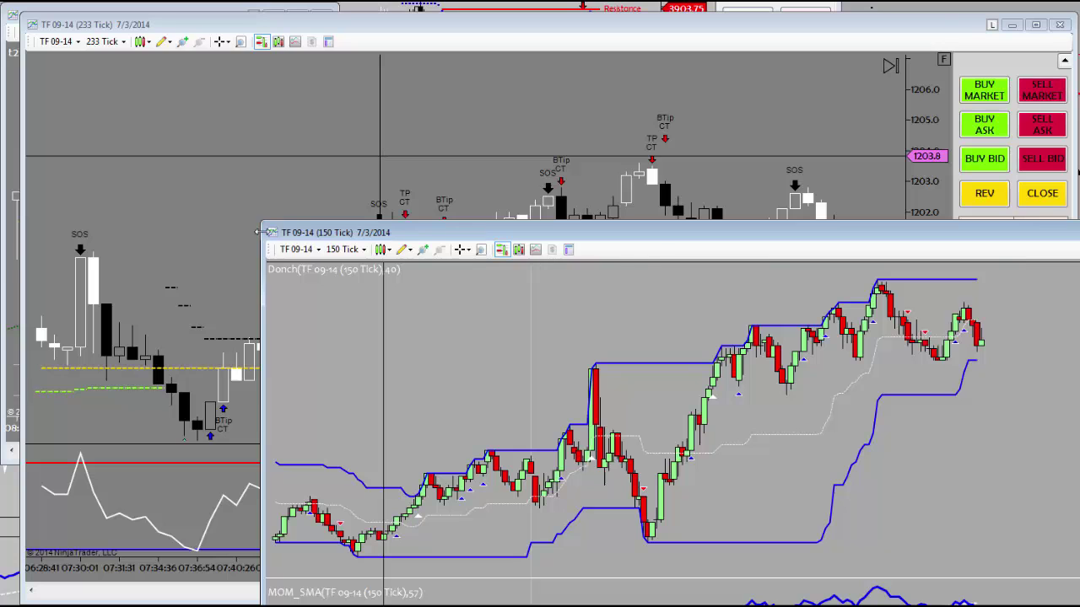
{"action": "left_click_drag", "start_coordinate": [261, 231], "coordinate": [658, 297]}
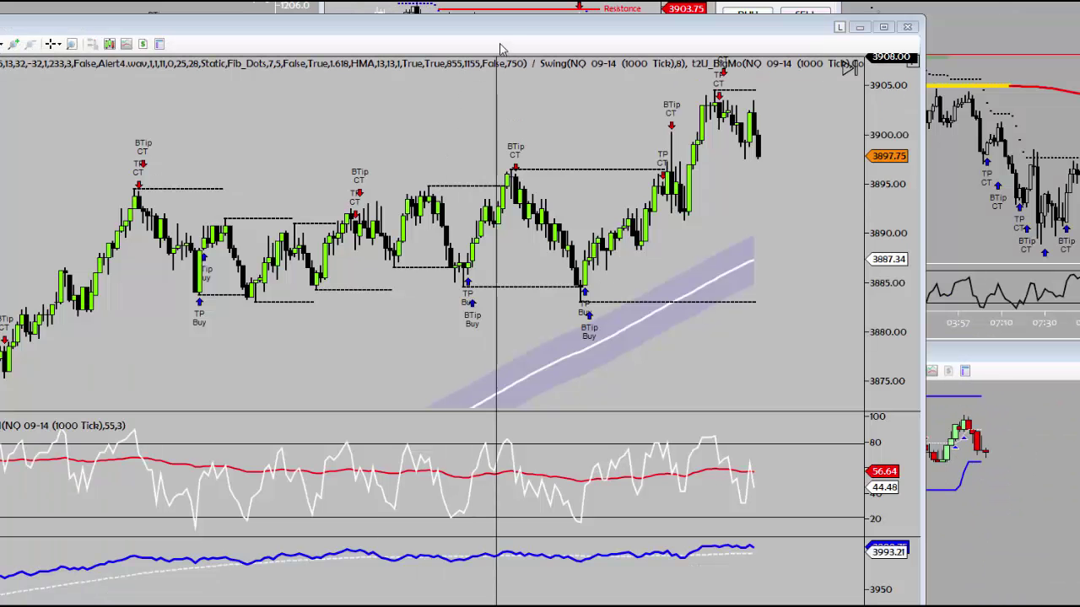
{"action": "left_click_drag", "start_coordinate": [503, 34], "coordinate": [663, 28]}
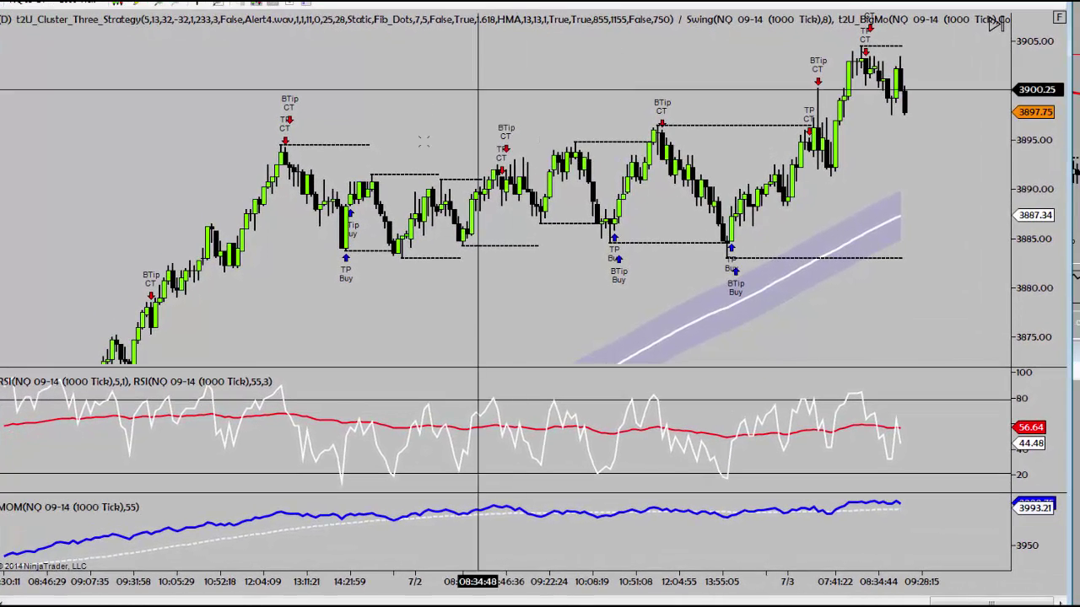
{"action": "scroll", "coordinate": [456, 287], "scroll_direction": "down", "scroll_amount": 2}
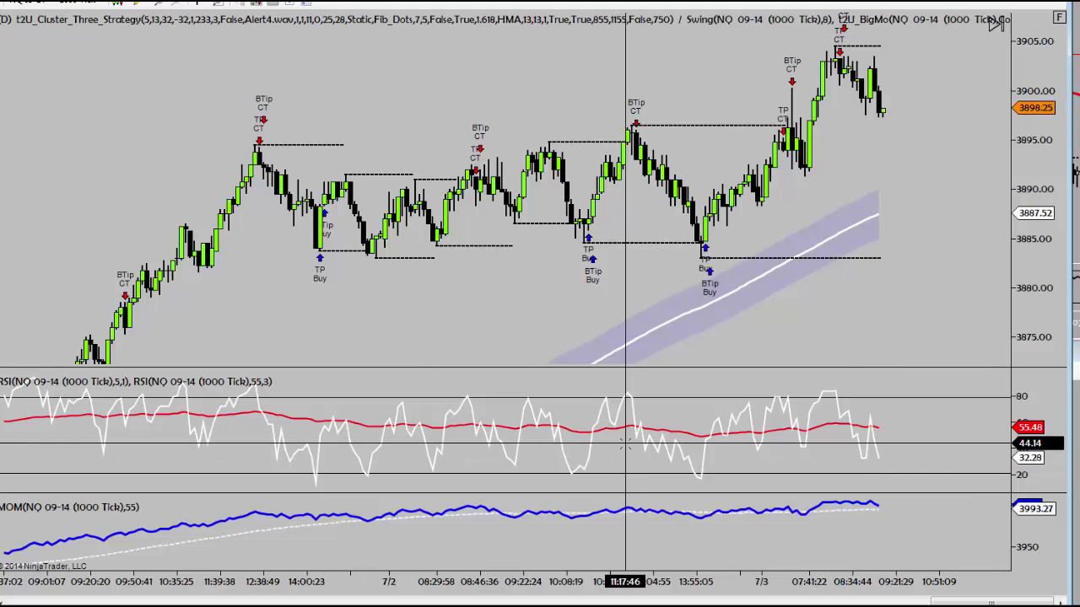
Draw a horizontal line at about 3895 across the price panel of the NQ 09-14 chart.
{"action": "left_click", "coordinate": [44, 4]}
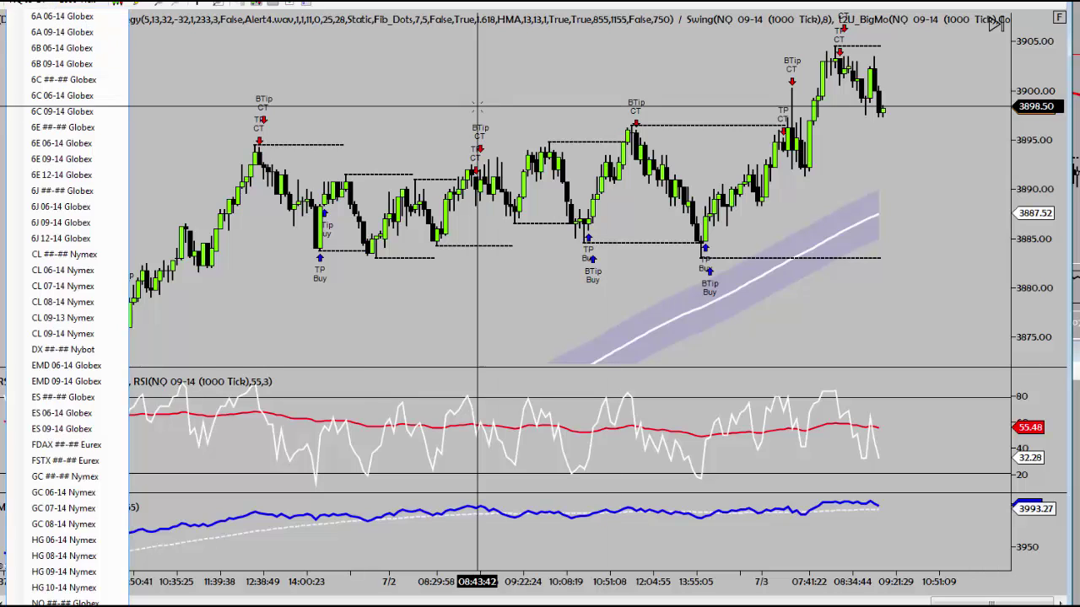
{"action": "left_click", "coordinate": [359, 149]}
{"action": "left_click", "coordinate": [140, 5]}
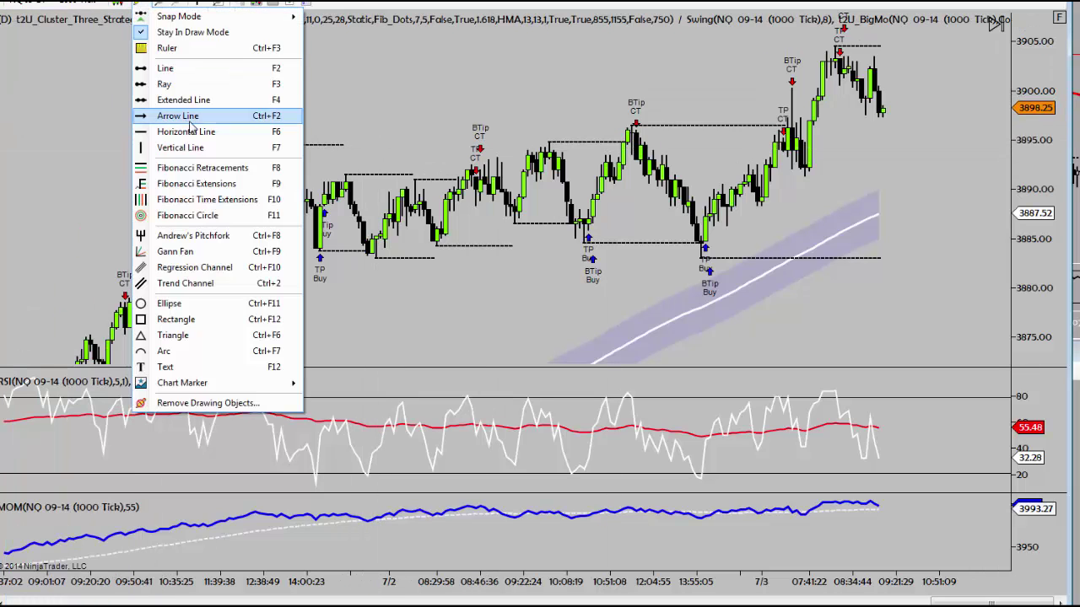
{"action": "left_click", "coordinate": [177, 135]}
{"action": "left_click", "coordinate": [537, 148]}
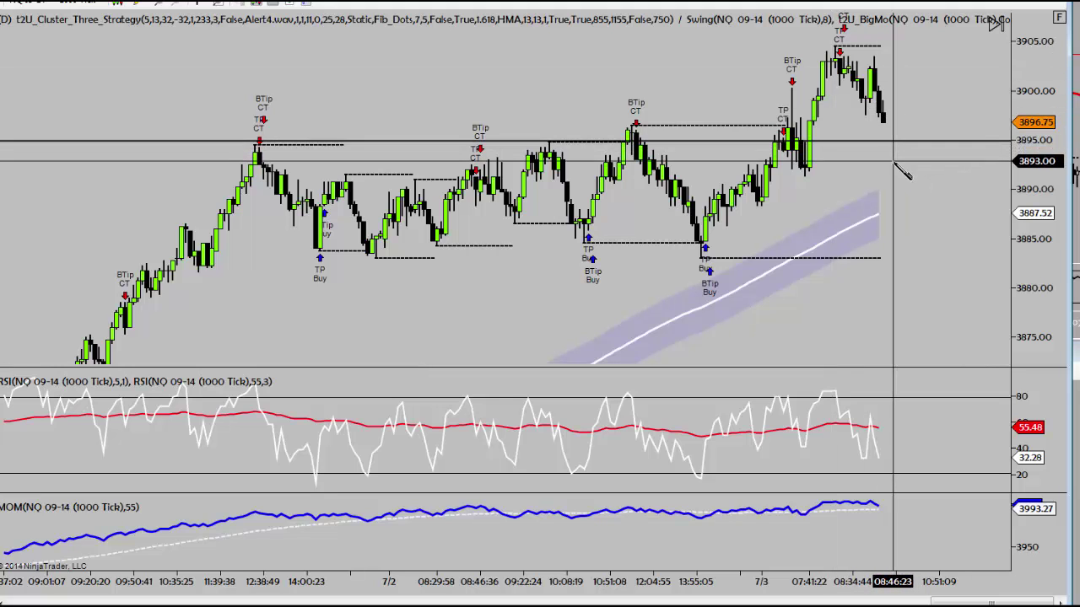
{"action": "left_click", "coordinate": [899, 141]}
Draw a rising ray on the NQ 09-14 chart from the last 7/2 swing low through the 7/3 pullback low.
{"action": "left_click", "coordinate": [143, 4]}
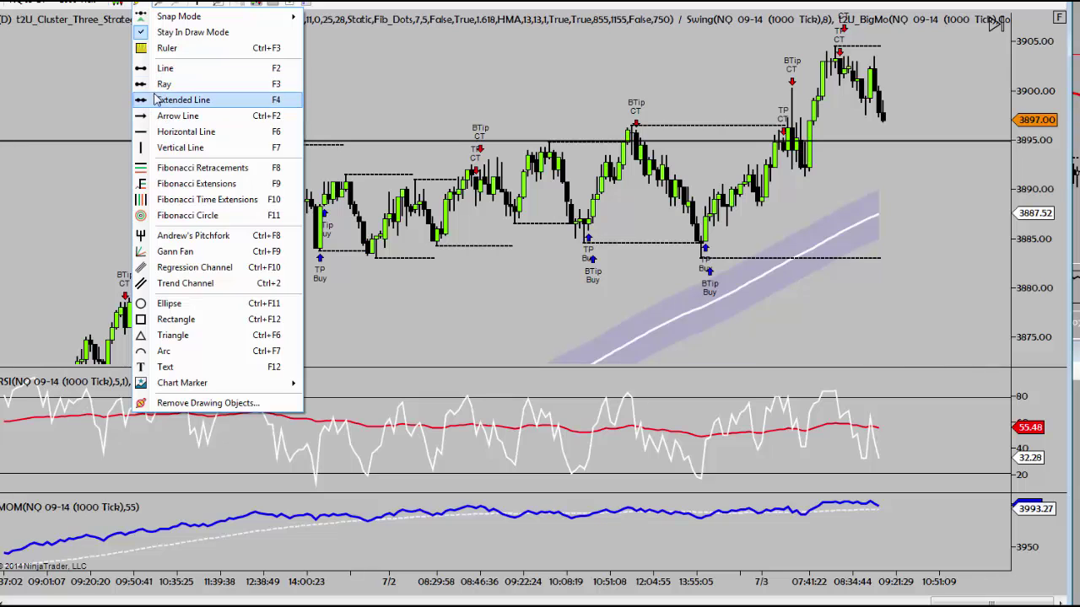
{"action": "left_click", "coordinate": [163, 85]}
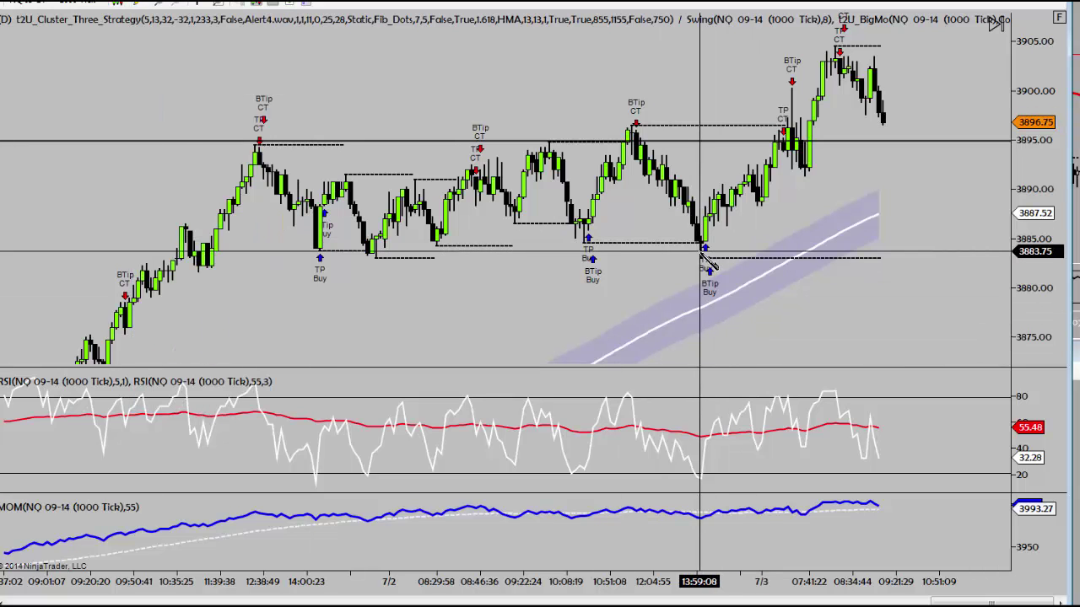
{"action": "left_click", "coordinate": [715, 244]}
{"action": "left_click", "coordinate": [809, 171]}
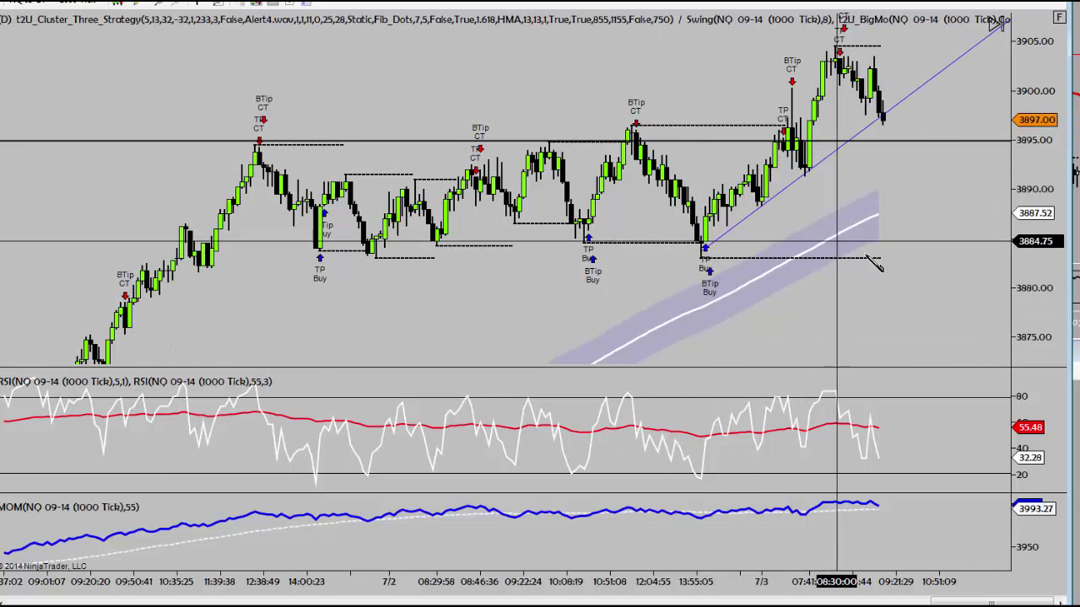
{"action": "middle_click", "coordinate": [898, 137]}
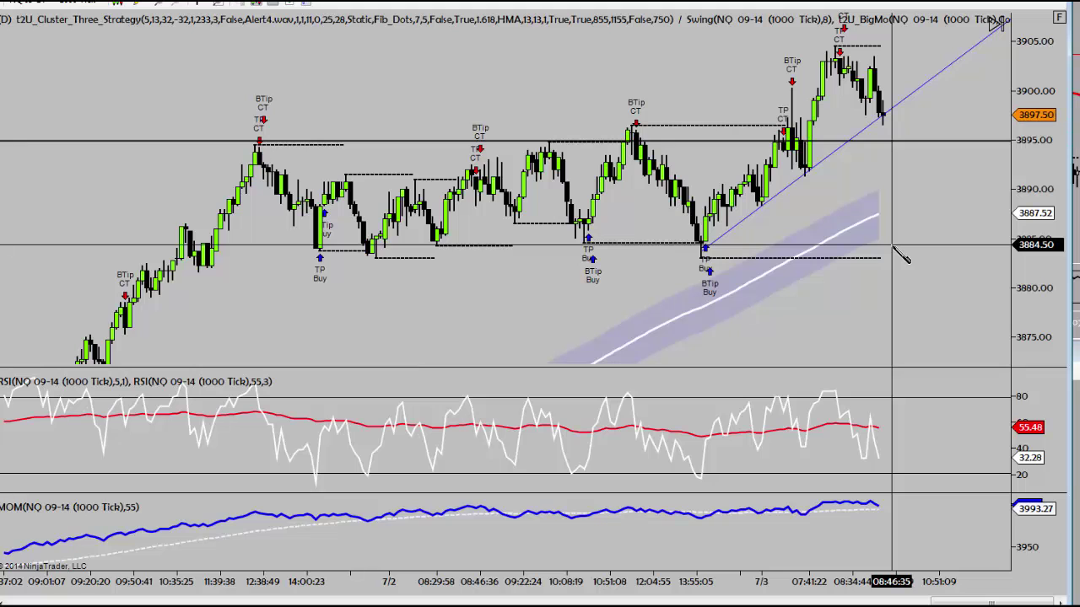
{"action": "left_click_drag", "start_coordinate": [1044, 148], "coordinate": [1045, 184]}
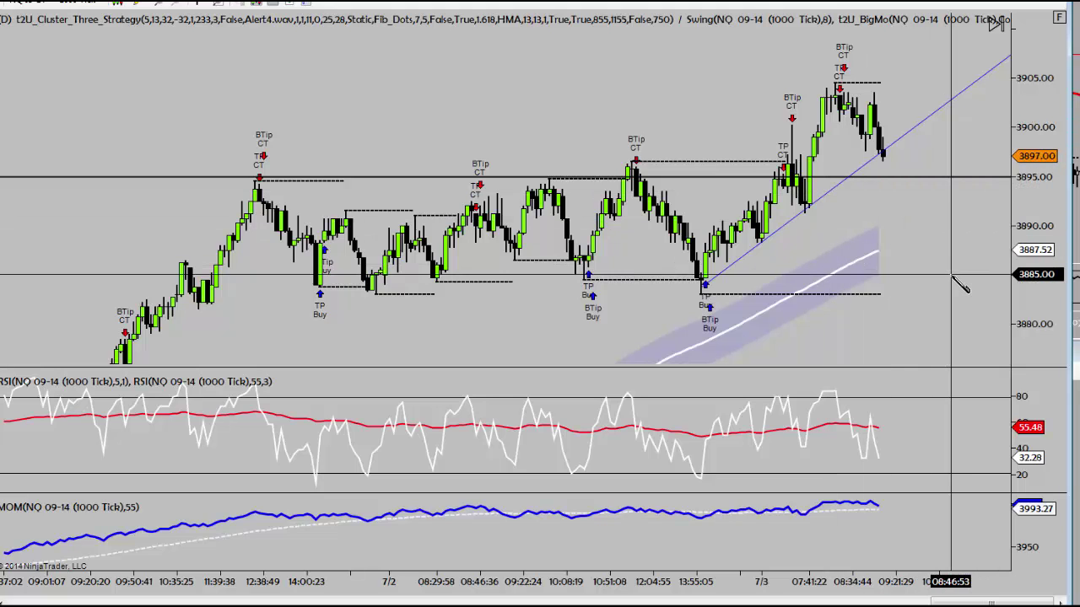
Switch the 1000 Tick chart to CL 08-14 and review the red and green zones, the Fibonacci extensions and the decline into 7/3.
{"action": "left_click", "coordinate": [52, 5]}
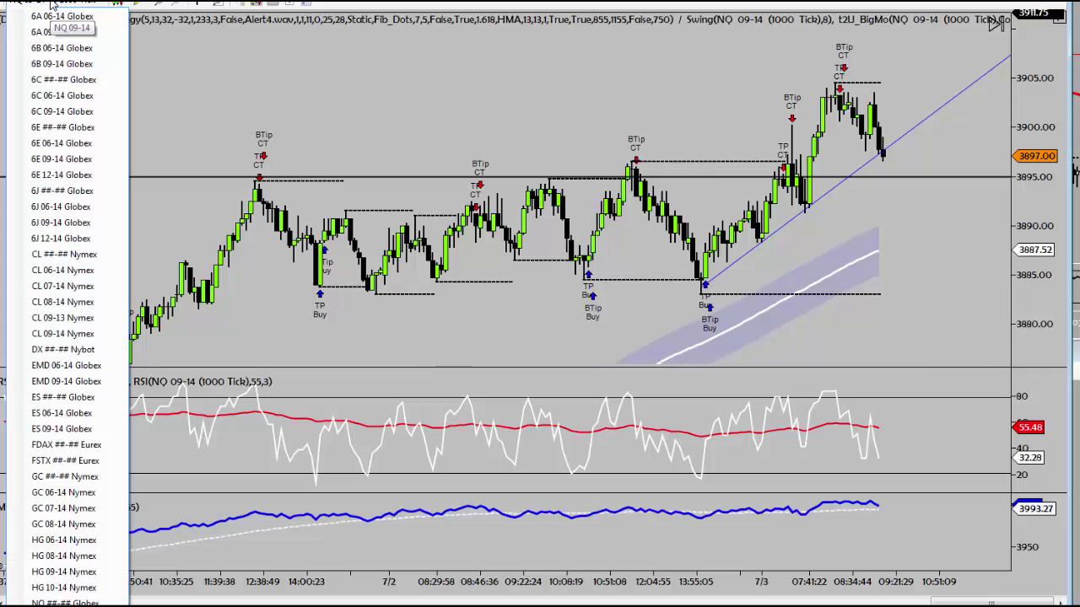
{"action": "left_click", "coordinate": [63, 301]}
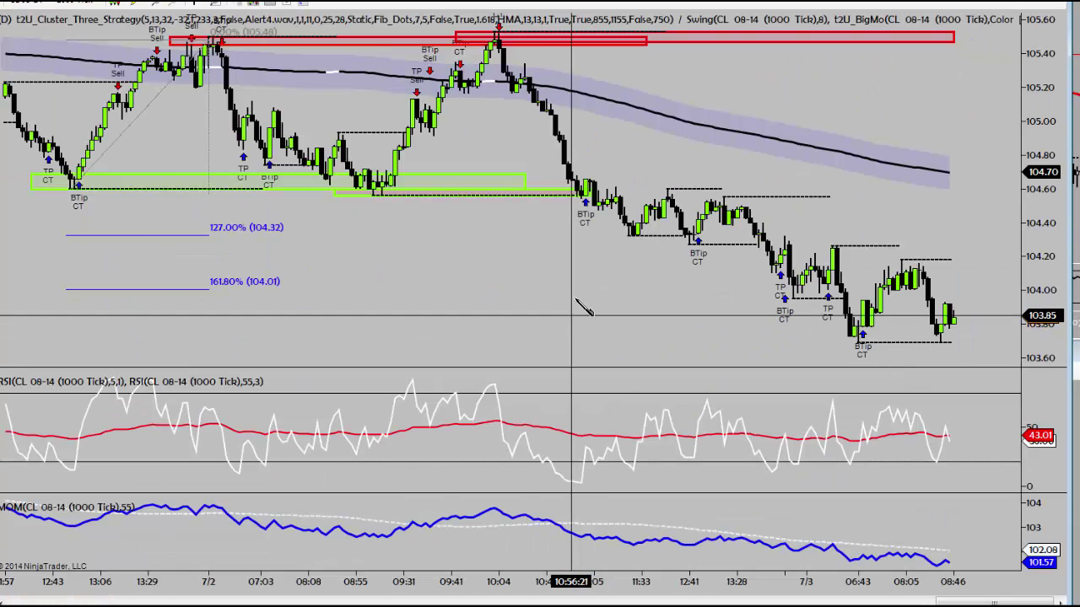
{"action": "scroll", "coordinate": [783, 119], "scroll_direction": "up", "scroll_amount": 10}
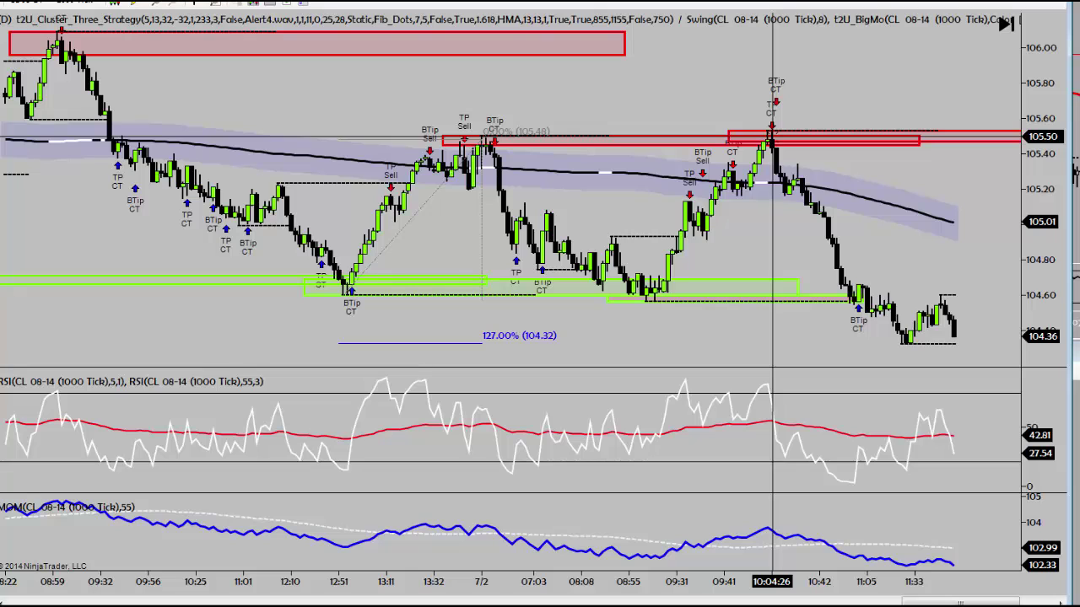
{"action": "middle_click", "coordinate": [786, 149]}
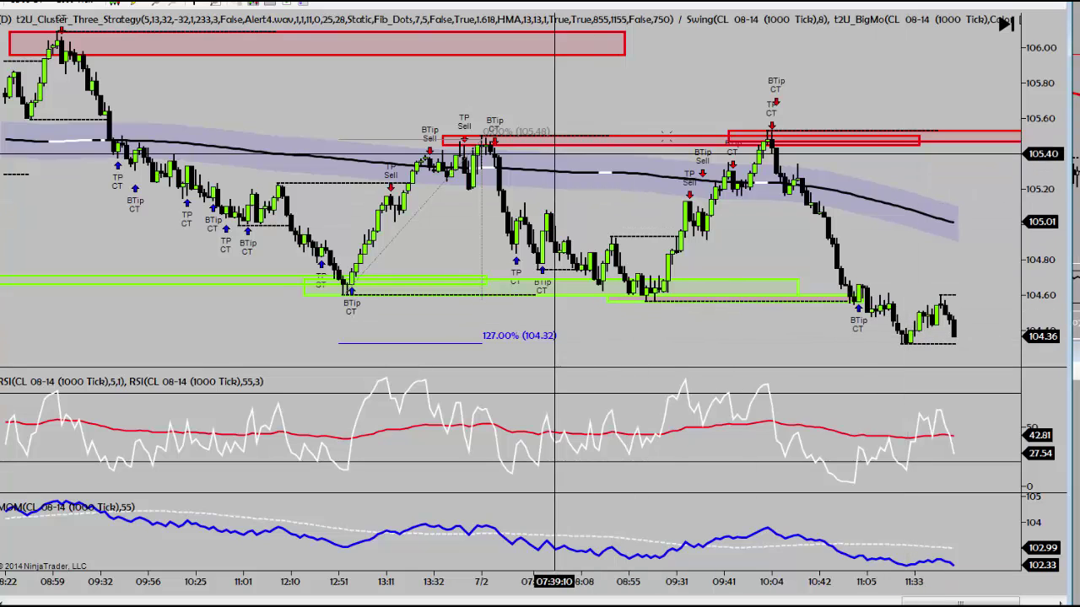
{"action": "left_click_drag", "start_coordinate": [1043, 254], "coordinate": [1043, 242]}
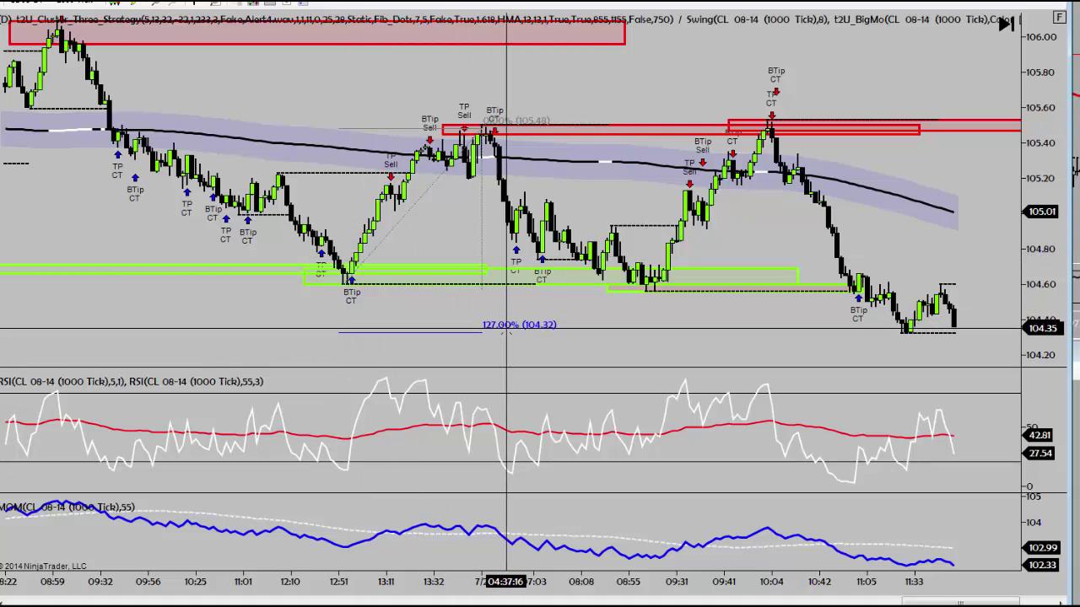
{"action": "left_click_drag", "start_coordinate": [1046, 296], "coordinate": [1046, 224]}
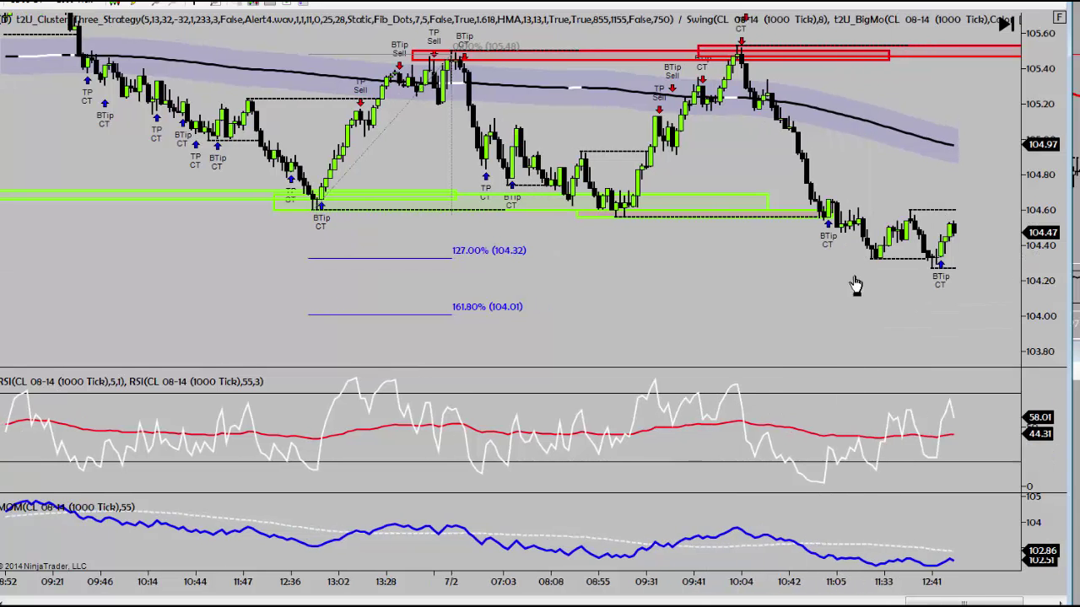
{"action": "left_click_drag", "start_coordinate": [856, 284], "coordinate": [754, 219]}
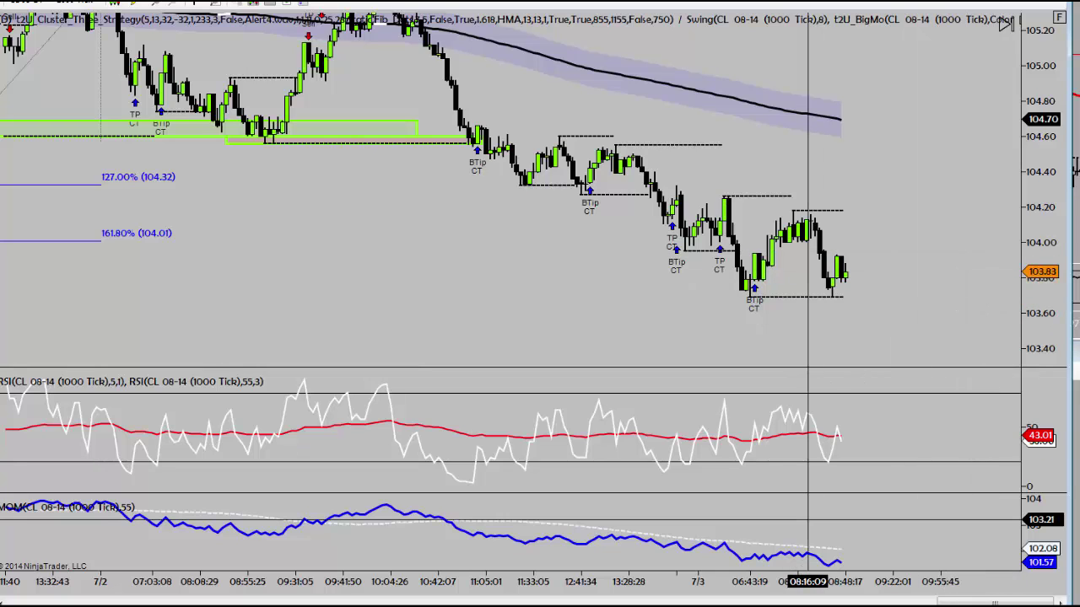
Draw a vertical line on the CL 08-14 chart through the 7/2 sell-off at about 10:54.
{"action": "left_click_drag", "start_coordinate": [734, 594], "coordinate": [660, 591]}
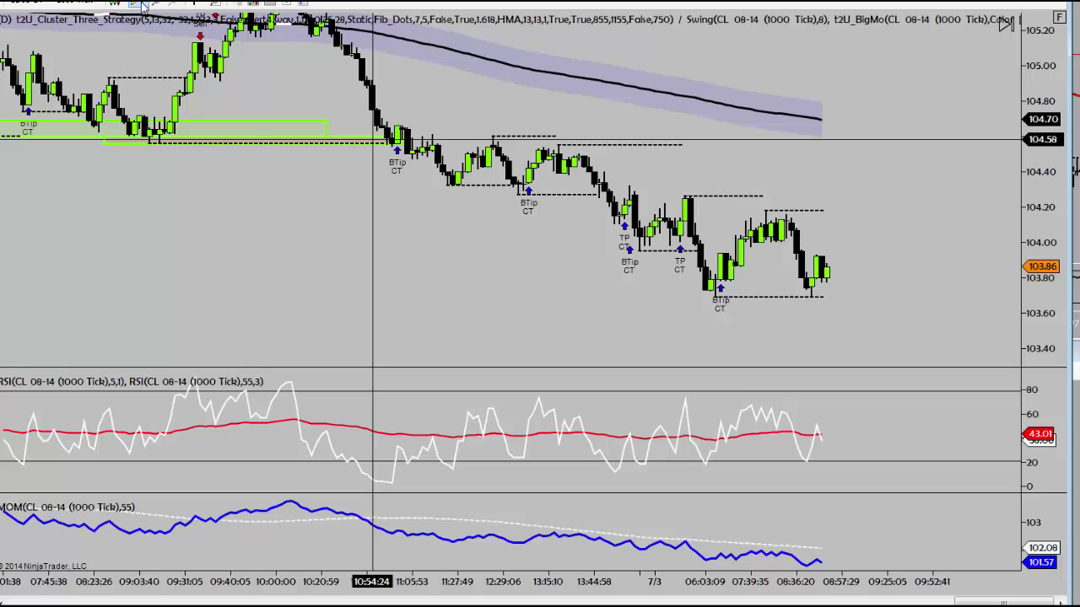
{"action": "left_click", "coordinate": [143, 6]}
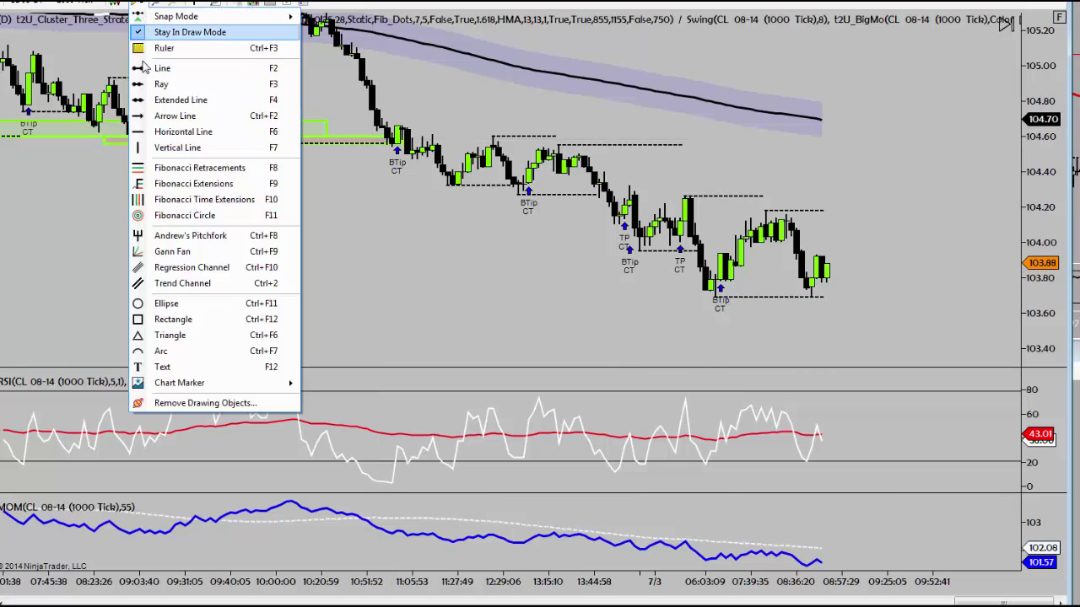
{"action": "left_click", "coordinate": [177, 147]}
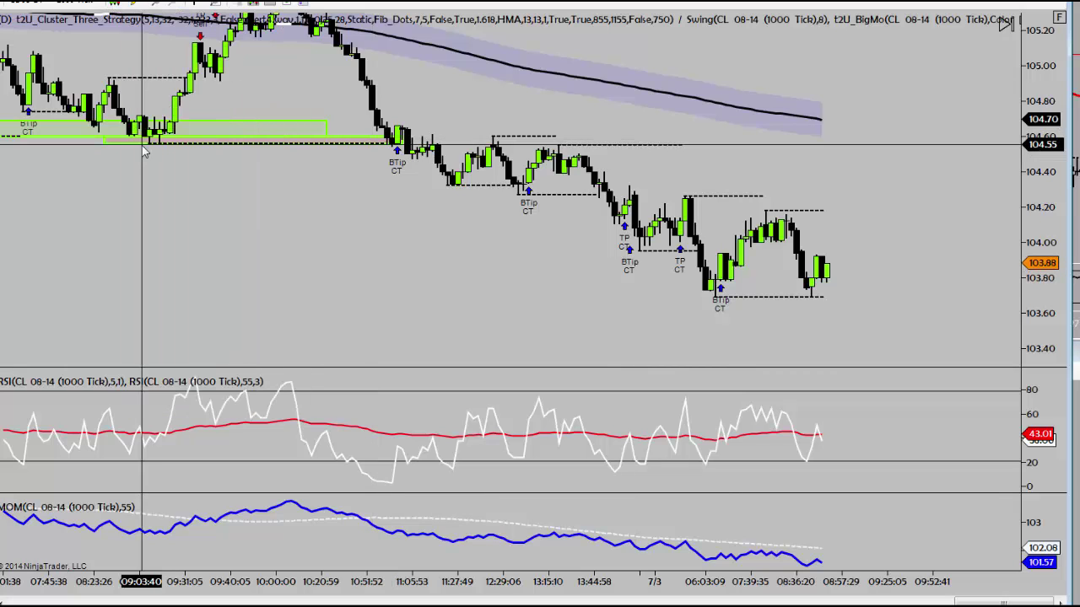
{"action": "left_click", "coordinate": [374, 528]}
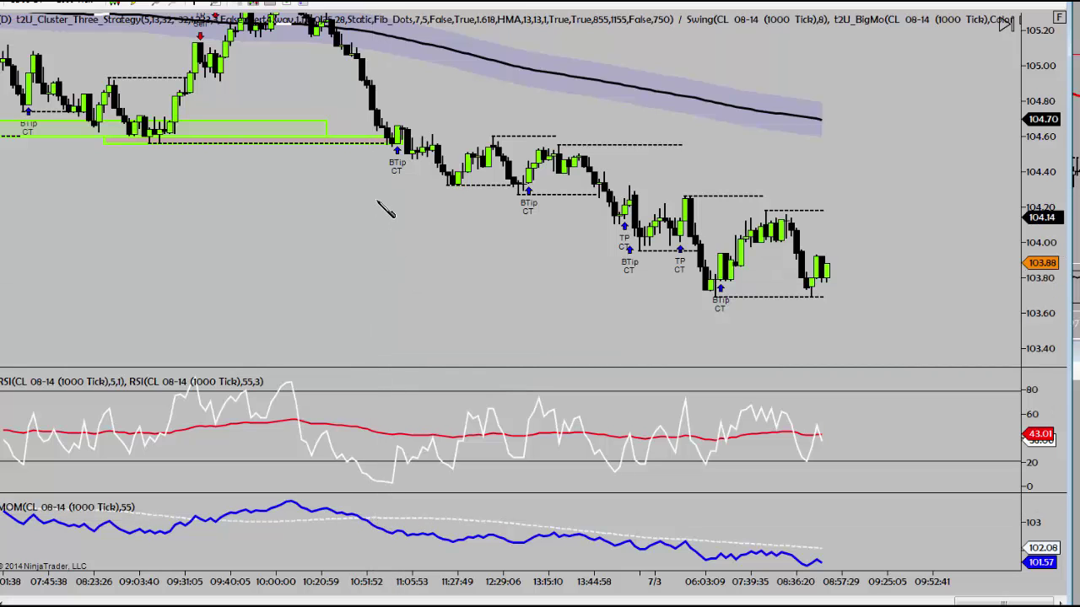
{"action": "middle_click", "coordinate": [388, 250]}
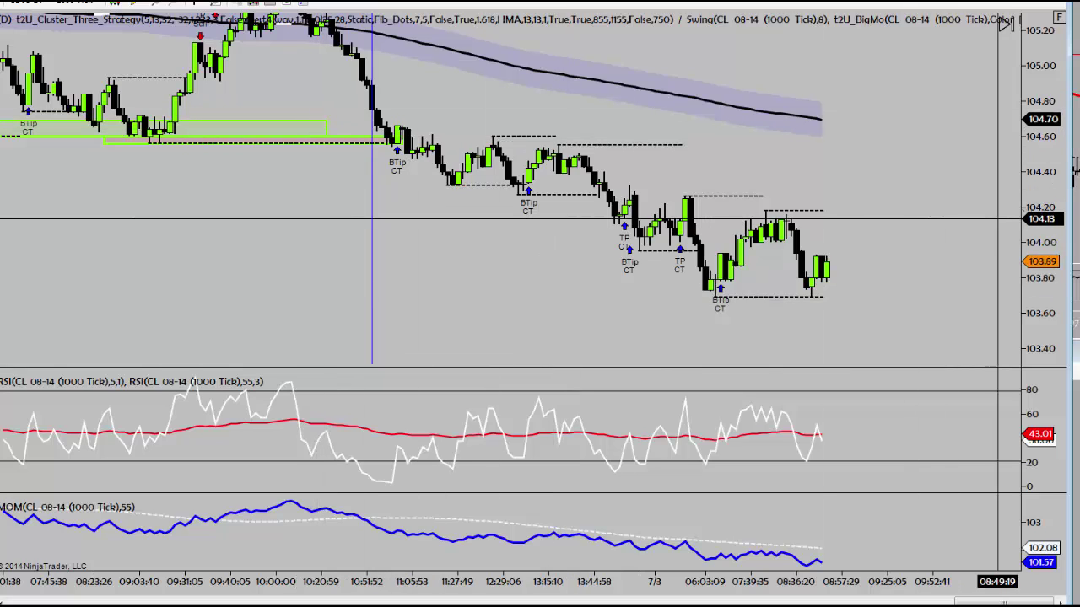
{"action": "left_click_drag", "start_coordinate": [1040, 184], "coordinate": [1040, 207]}
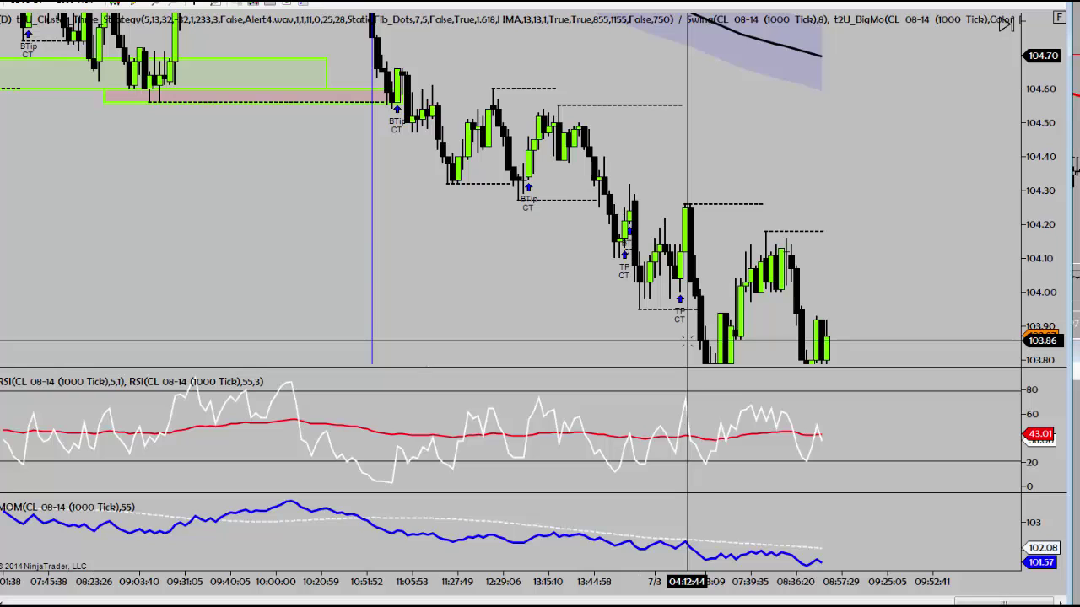
Switch the 1000 Tick chart to YM 09-14 and review the 7/3 rally through the red zone near 16920.
{"action": "left_click", "coordinate": [51, 5]}
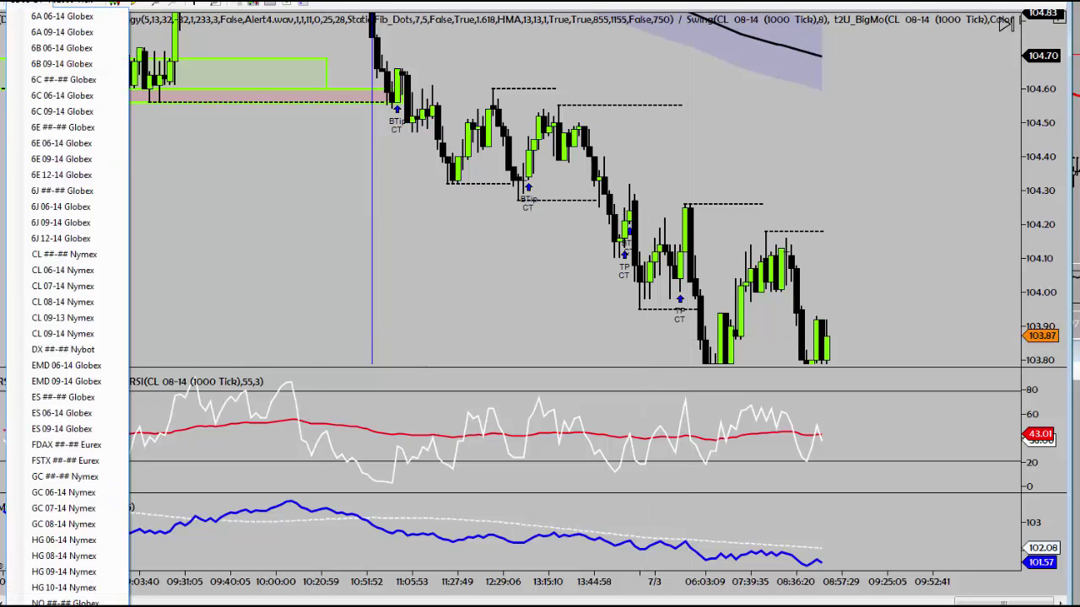
{"action": "key", "text": "Return"}
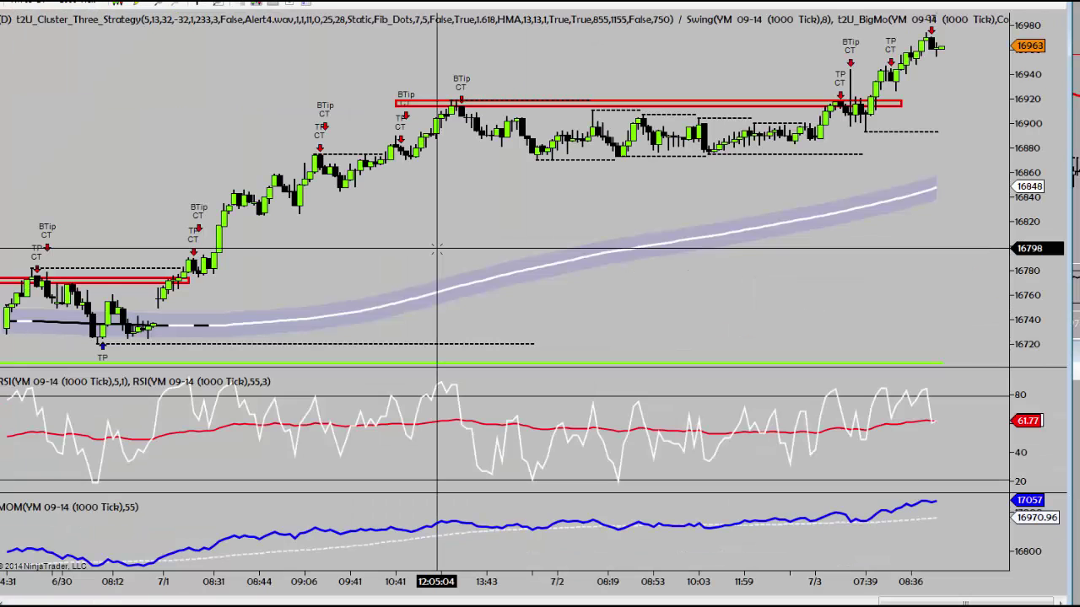
{"action": "scroll", "coordinate": [620, 344], "scroll_direction": "down", "scroll_amount": 4}
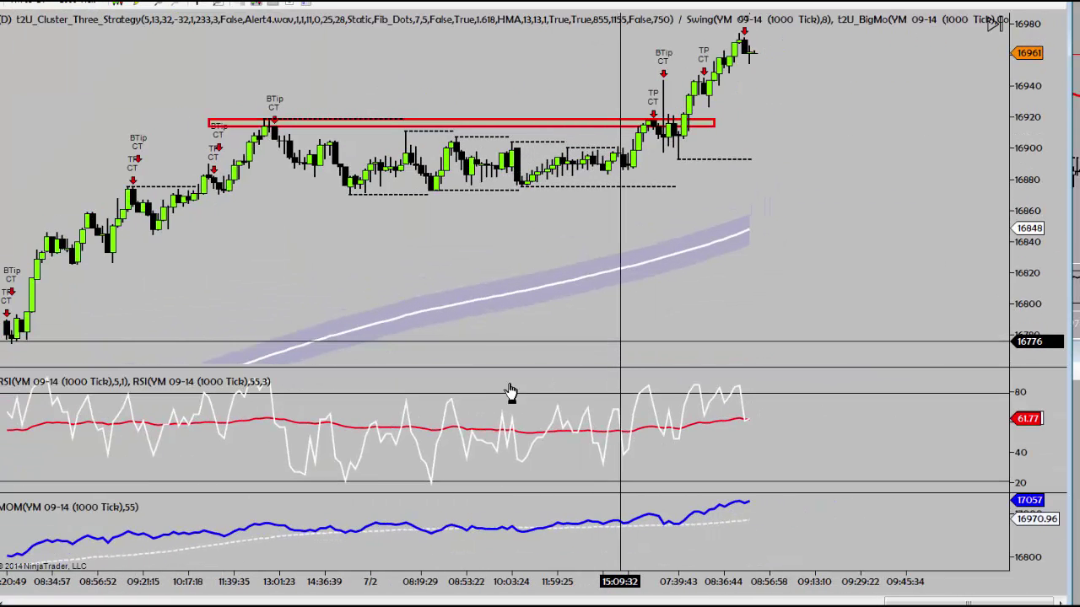
{"action": "scroll", "coordinate": [517, 241], "scroll_direction": "down", "scroll_amount": 3}
{"action": "middle_click", "coordinate": [517, 241]}
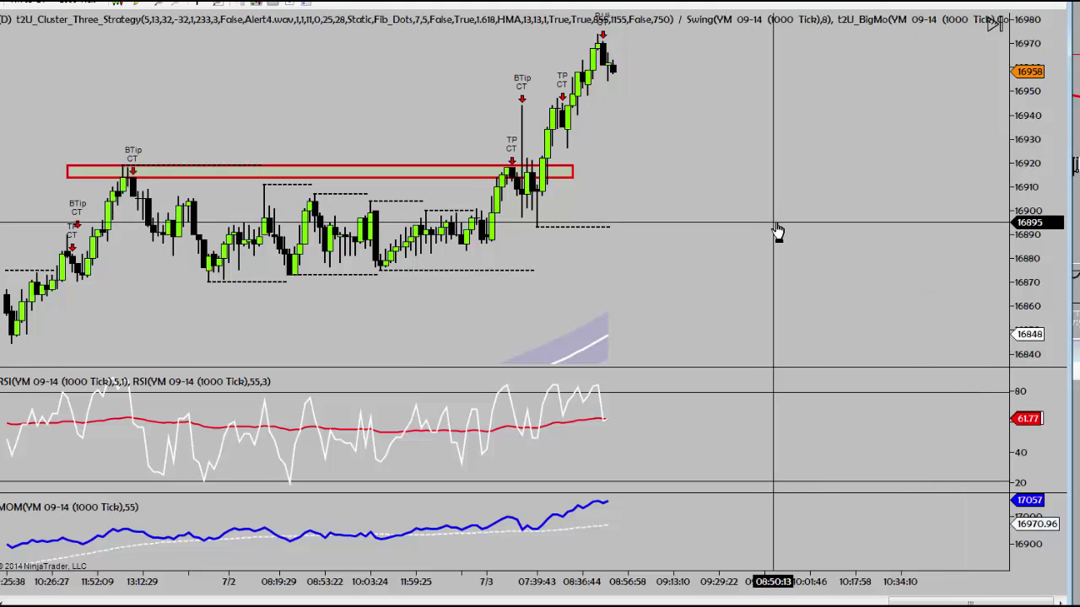
{"action": "left_click_drag", "start_coordinate": [924, 207], "coordinate": [966, 162]}
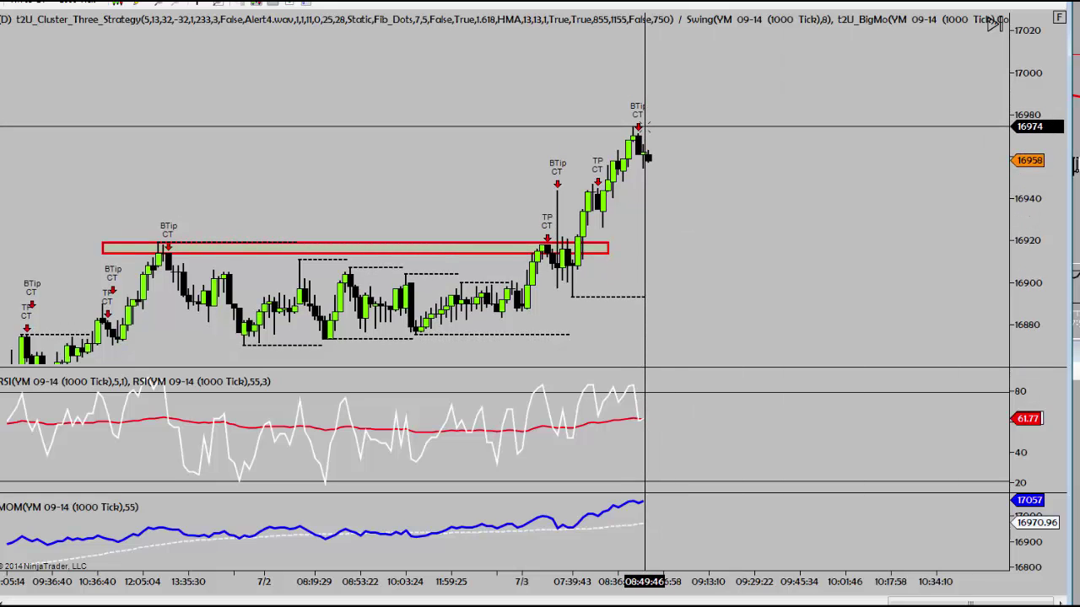
{"action": "scroll", "coordinate": [388, 116], "scroll_direction": "up", "scroll_amount": 1}
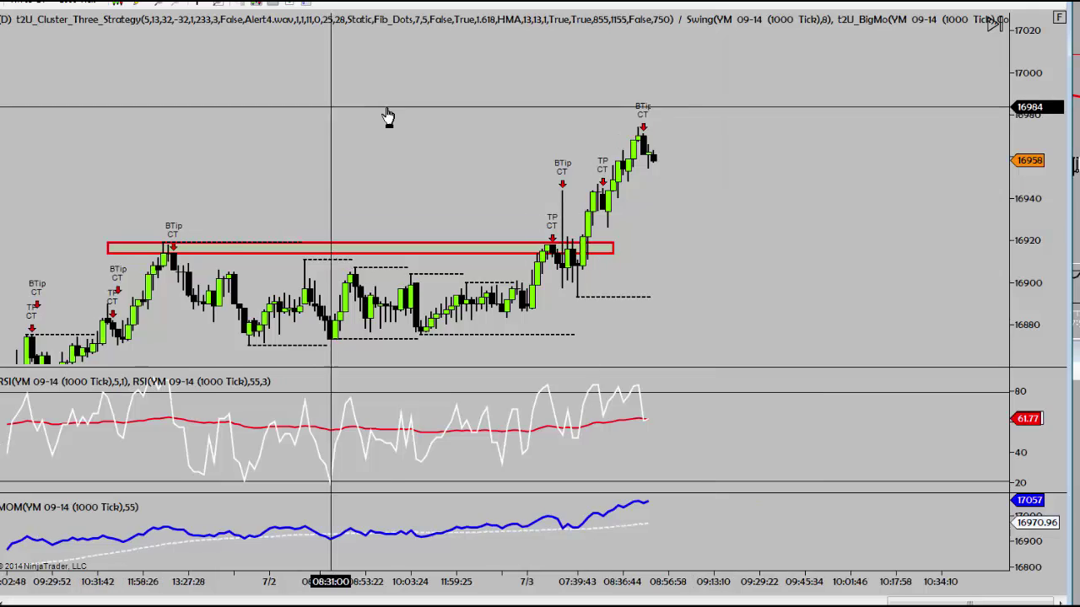
{"action": "scroll", "coordinate": [388, 116], "scroll_direction": "up", "scroll_amount": 5}
Switch the 1000 Tick chart to ES 09-14, reload its NinjaScript and review the 7/2 range and the 7/3 rise.
{"action": "left_click", "coordinate": [42, 5]}
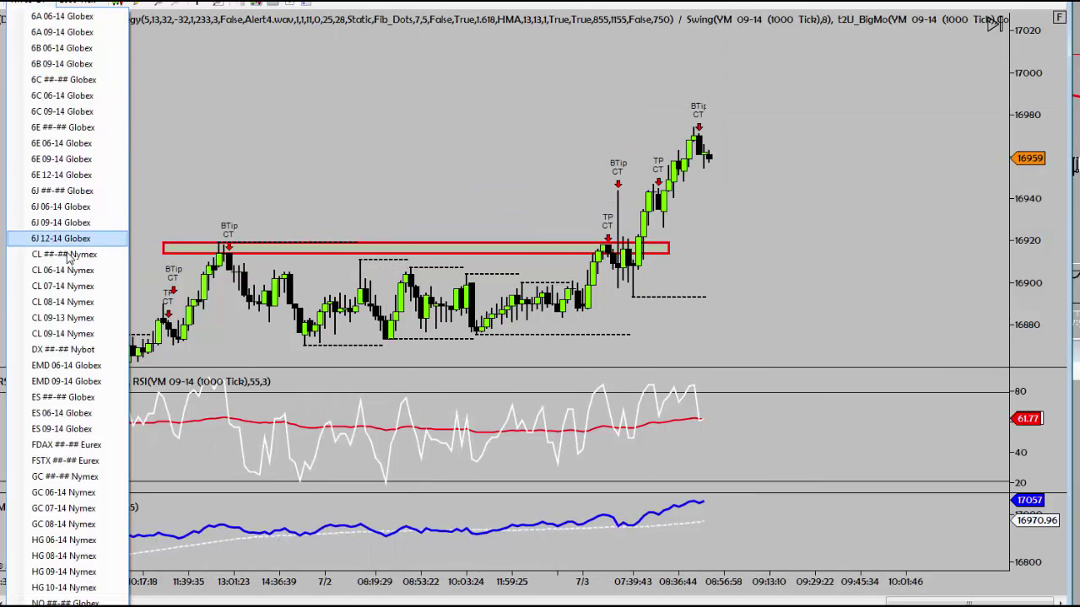
{"action": "left_click", "coordinate": [67, 429]}
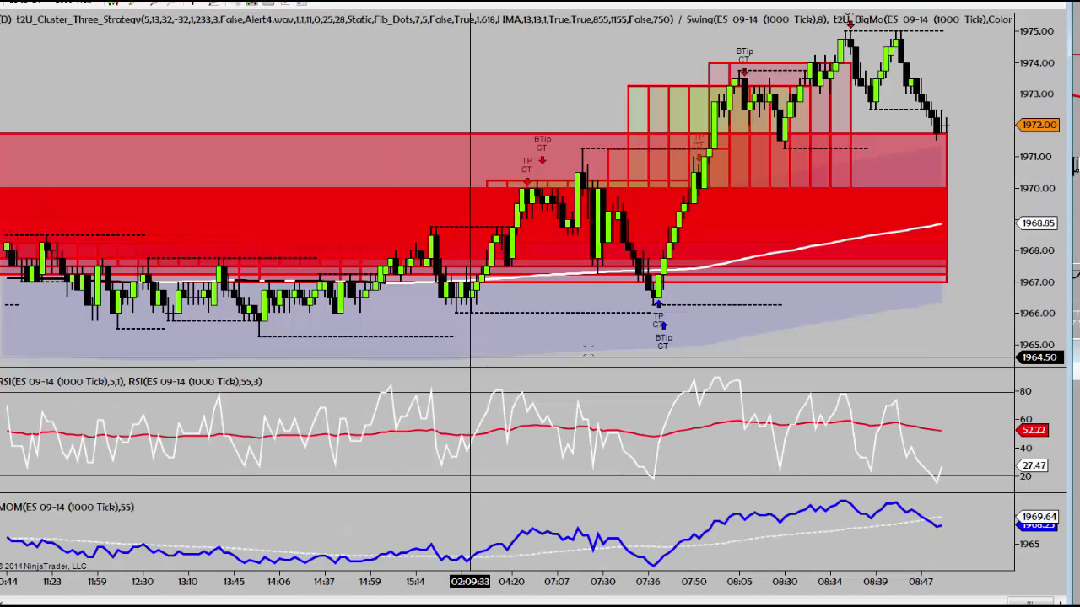
{"action": "right_click", "coordinate": [443, 70]}
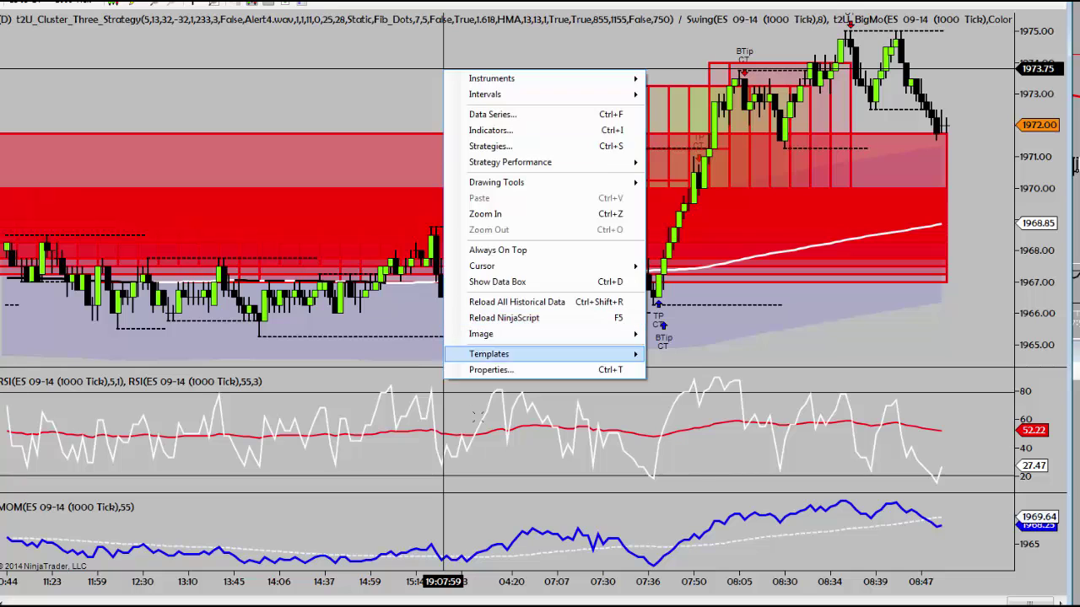
{"action": "left_click", "coordinate": [503, 318]}
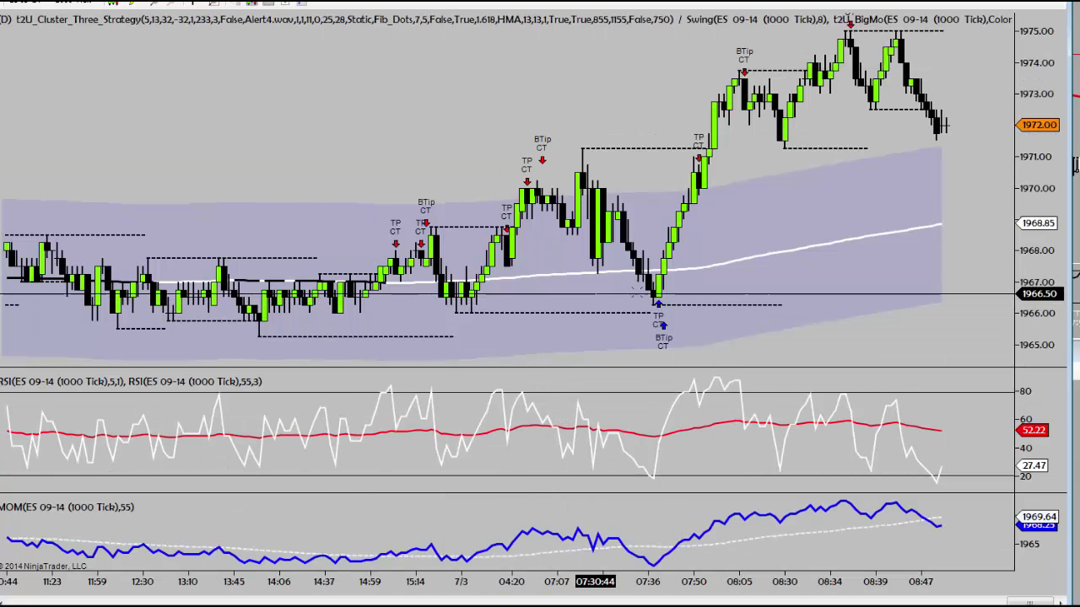
{"action": "left_click_drag", "start_coordinate": [411, 156], "coordinate": [687, 125]}
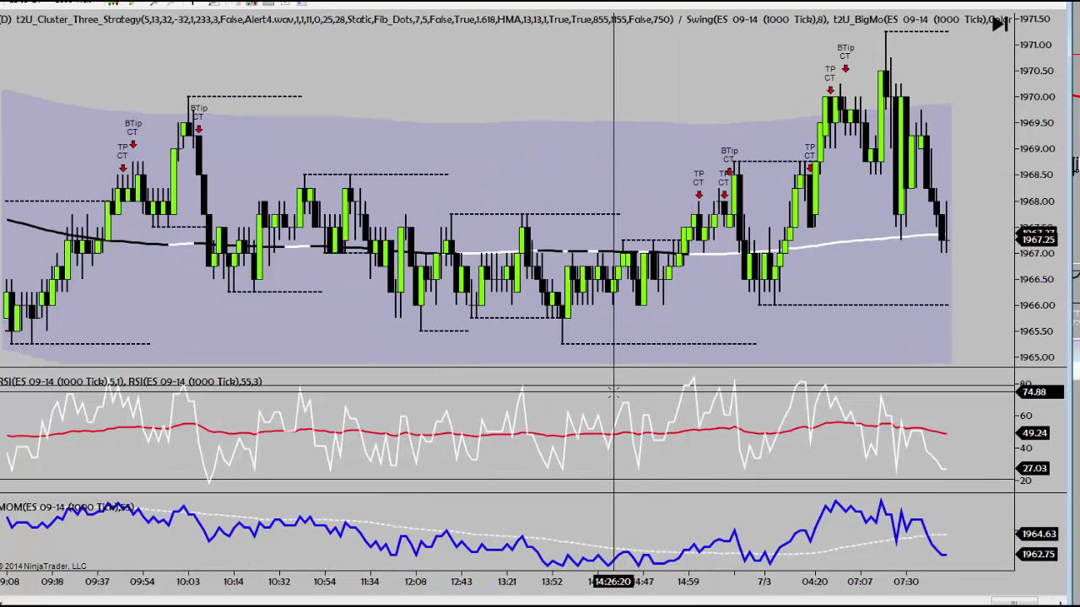
{"action": "left_click_drag", "start_coordinate": [626, 108], "coordinate": [242, 189]}
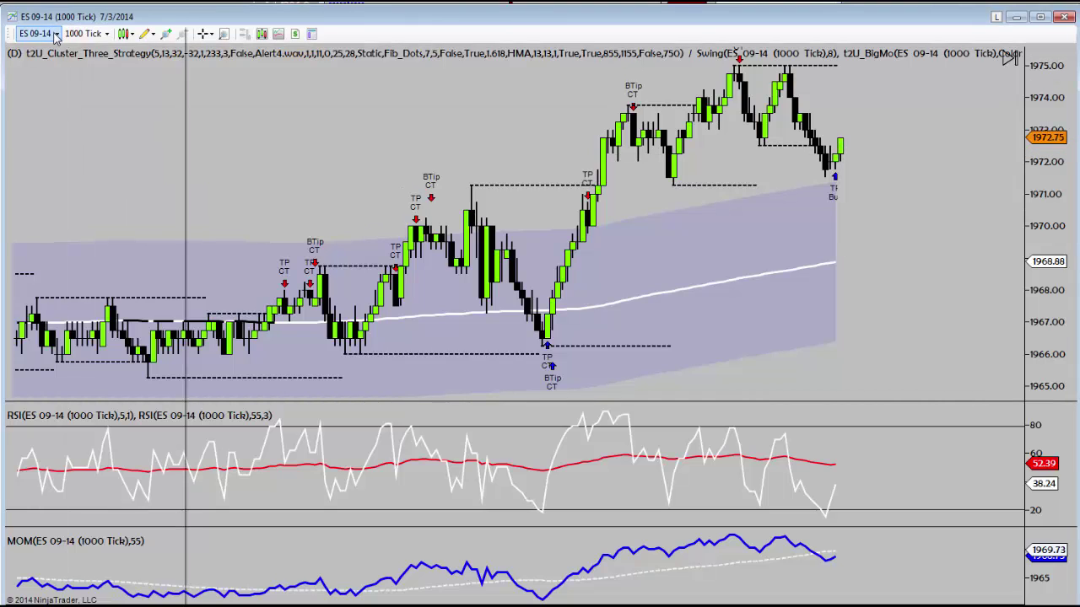
Switch the 1000 Tick chart to GC 08-14 and review the decline from the red zone and the 7/3 rebound.
{"action": "left_click", "coordinate": [56, 33]}
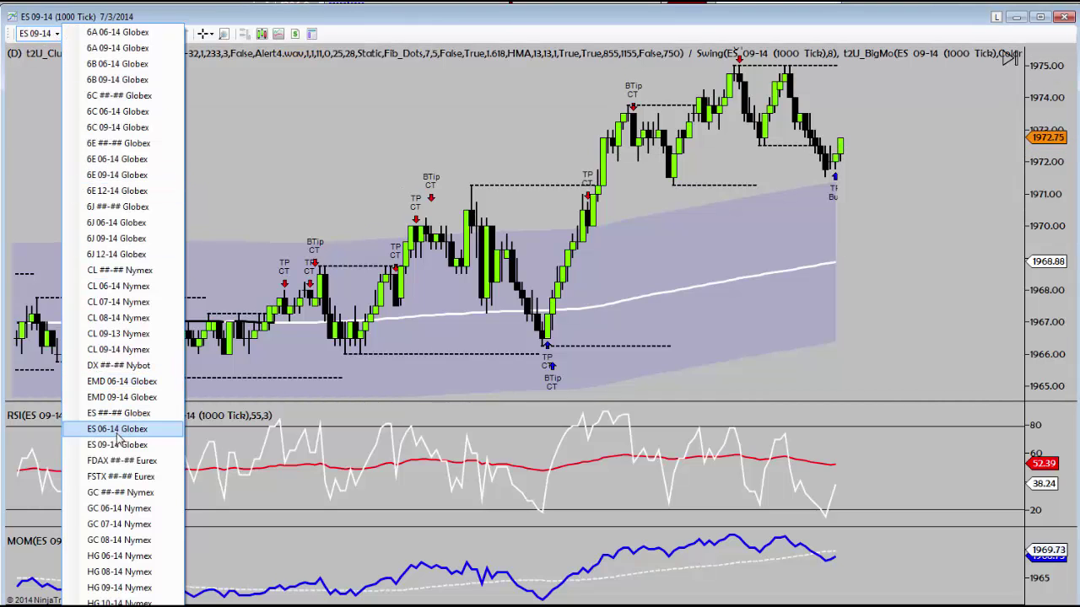
{"action": "left_click", "coordinate": [118, 534]}
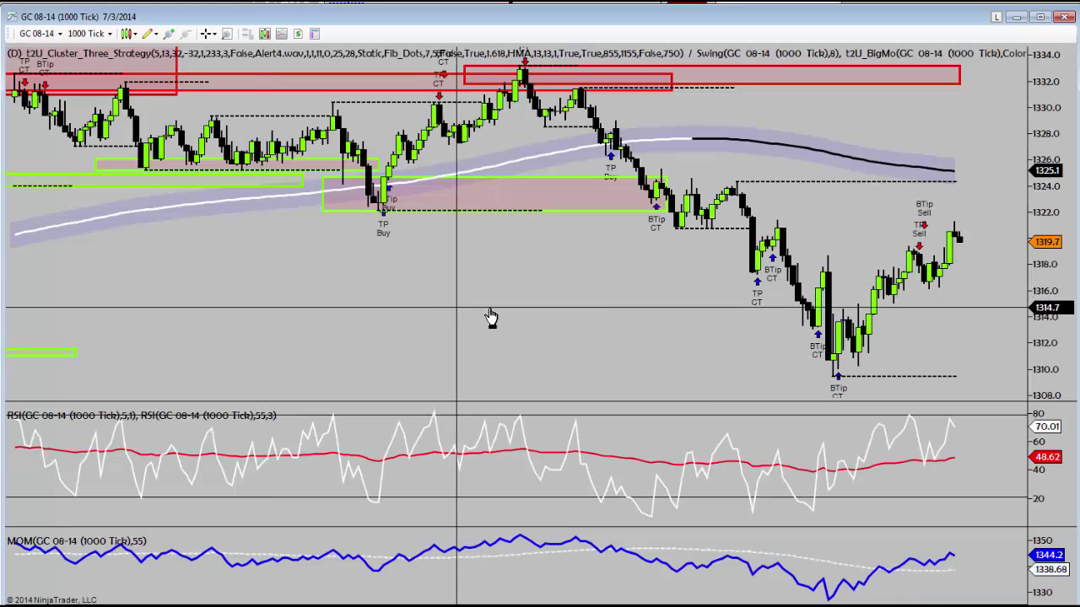
{"action": "left_click_drag", "start_coordinate": [491, 317], "coordinate": [818, 320]}
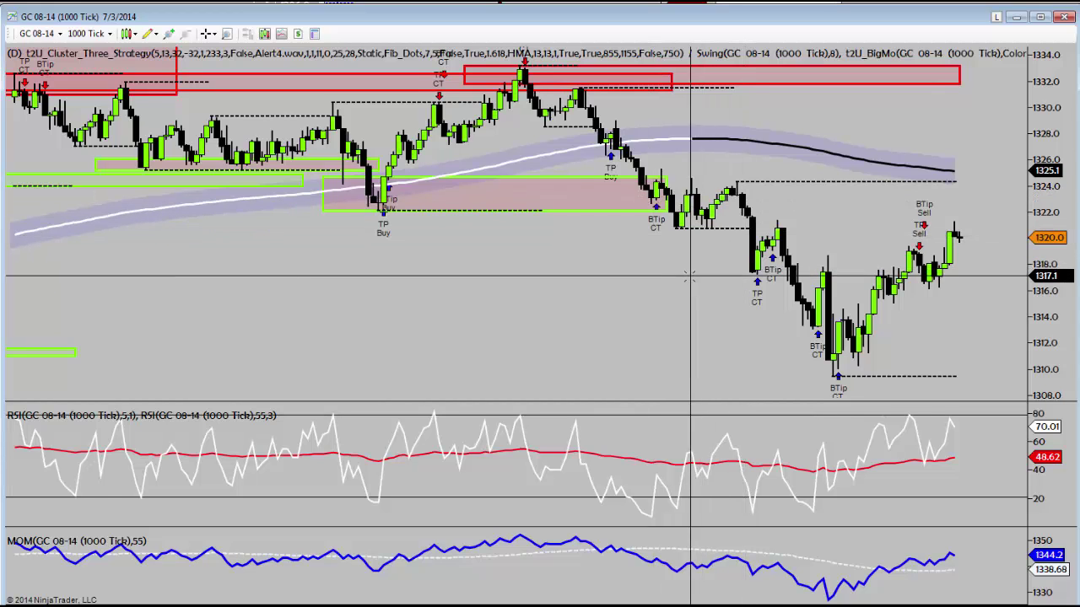
{"action": "left_click_drag", "start_coordinate": [699, 240], "coordinate": [470, 308]}
{"action": "scroll", "coordinate": [526, 171], "scroll_direction": "up", "scroll_amount": 1}
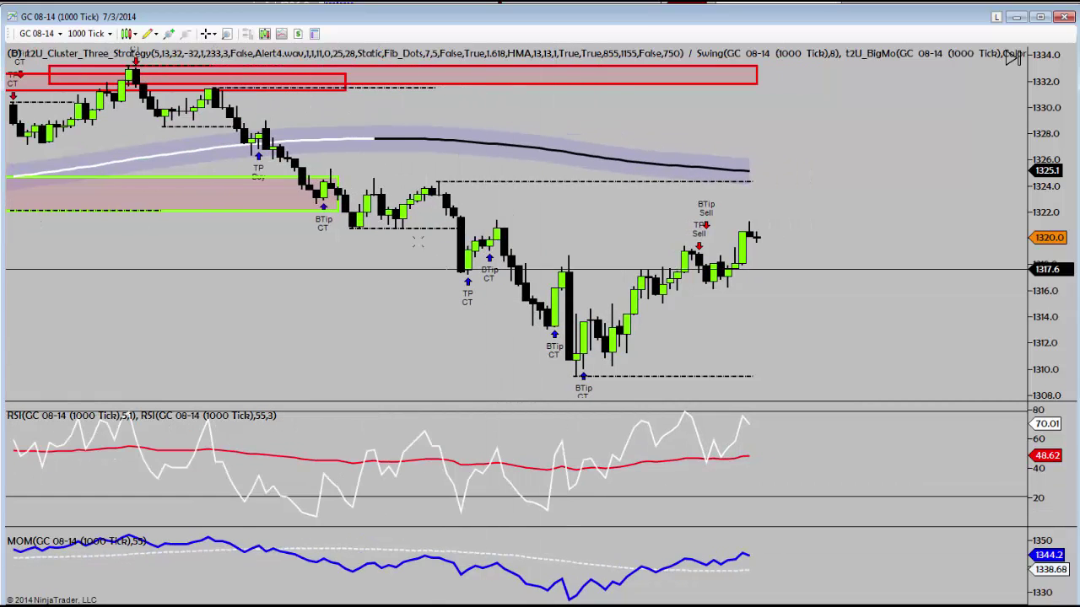
{"action": "middle_click", "coordinate": [432, 187]}
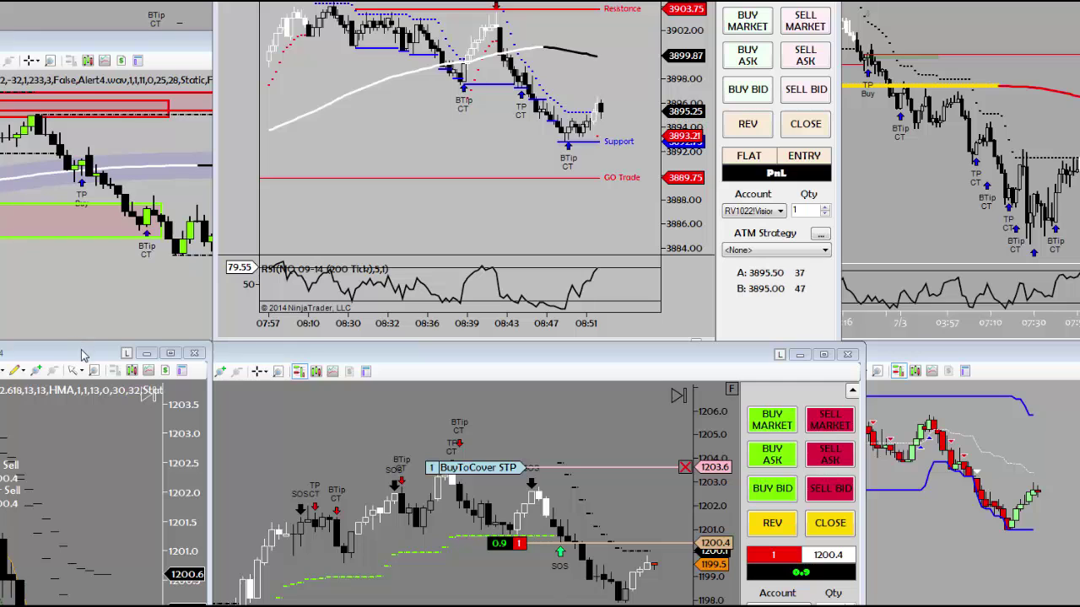
Lay out the TF 09-14 200 Tick and 233 Tick windows side by side, enlarging the 233 Tick chart to show more price history.
{"action": "left_click_drag", "start_coordinate": [83, 354], "coordinate": [204, 21]}
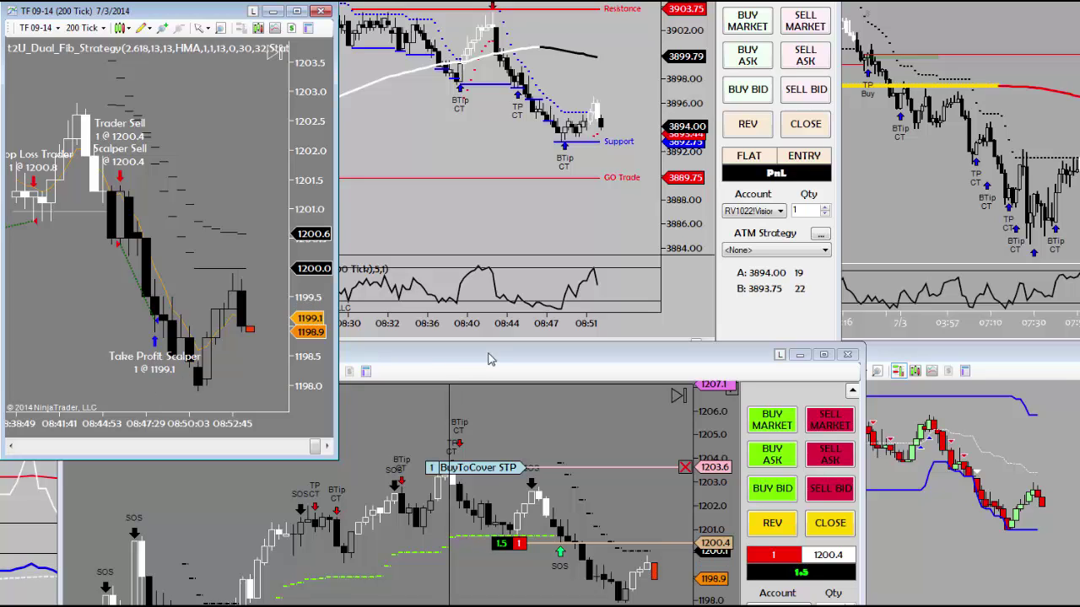
{"action": "left_click", "coordinate": [448, 422]}
{"action": "left_click_drag", "start_coordinate": [456, 348], "coordinate": [611, 63]}
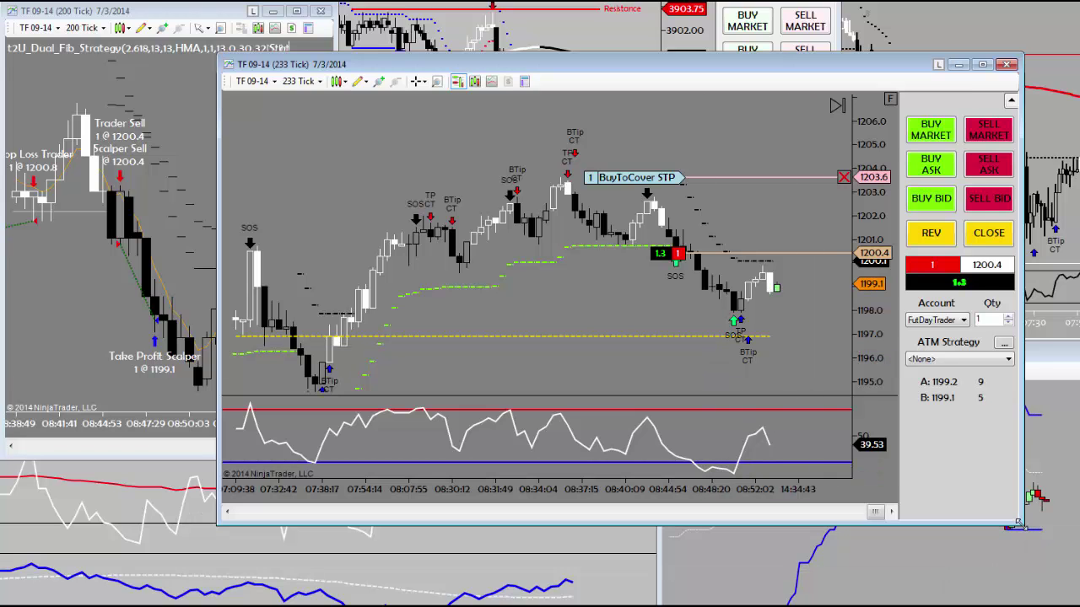
{"action": "left_click_drag", "start_coordinate": [1024, 528], "coordinate": [1046, 600]}
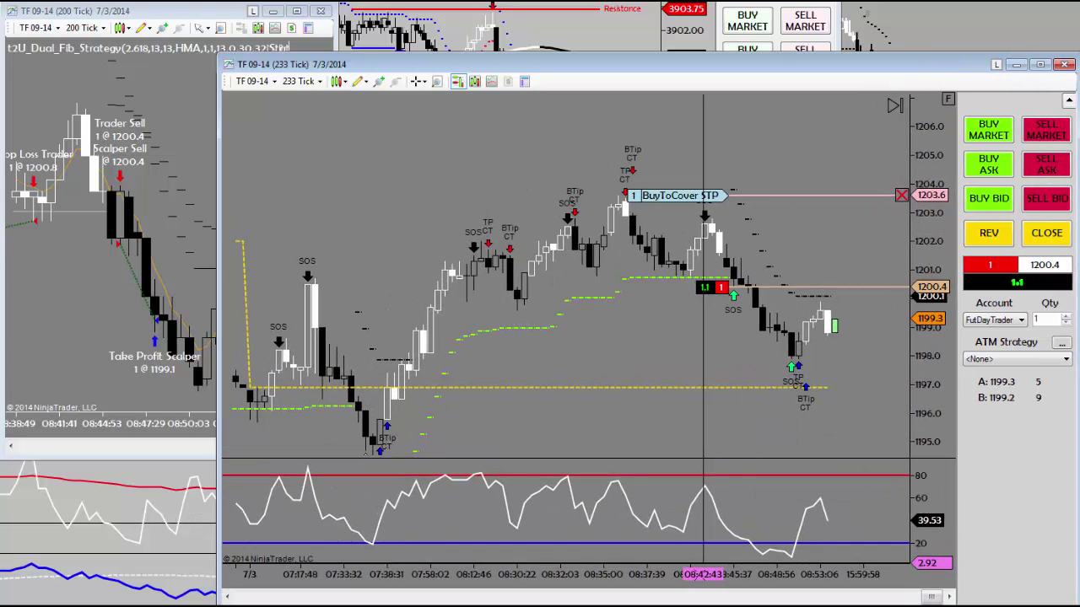
{"action": "scroll", "coordinate": [747, 253], "scroll_direction": "down", "scroll_amount": 5}
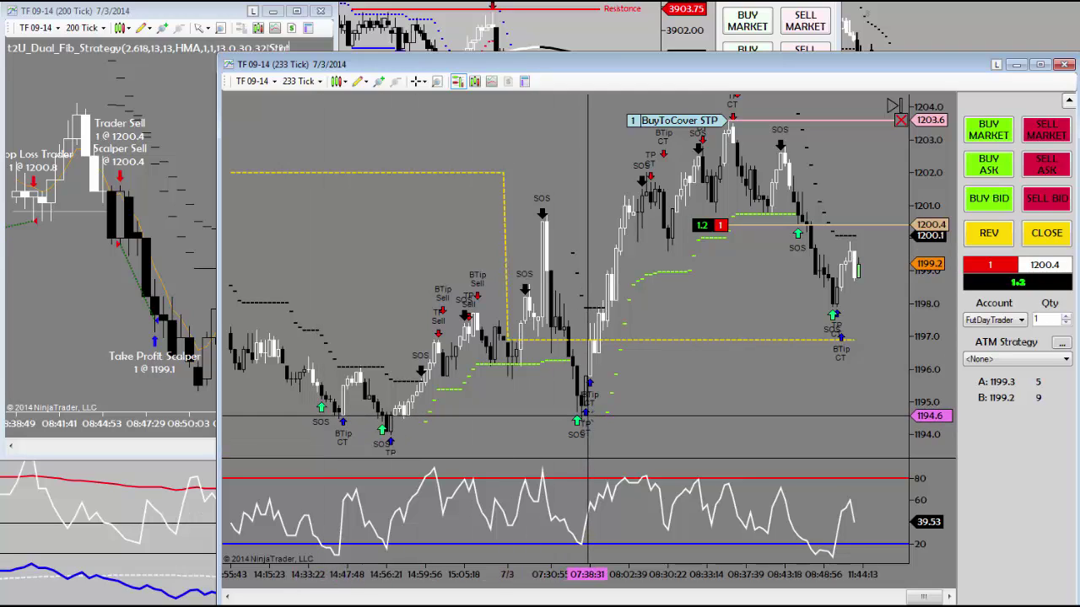
{"action": "left_click_drag", "start_coordinate": [684, 362], "coordinate": [651, 337]}
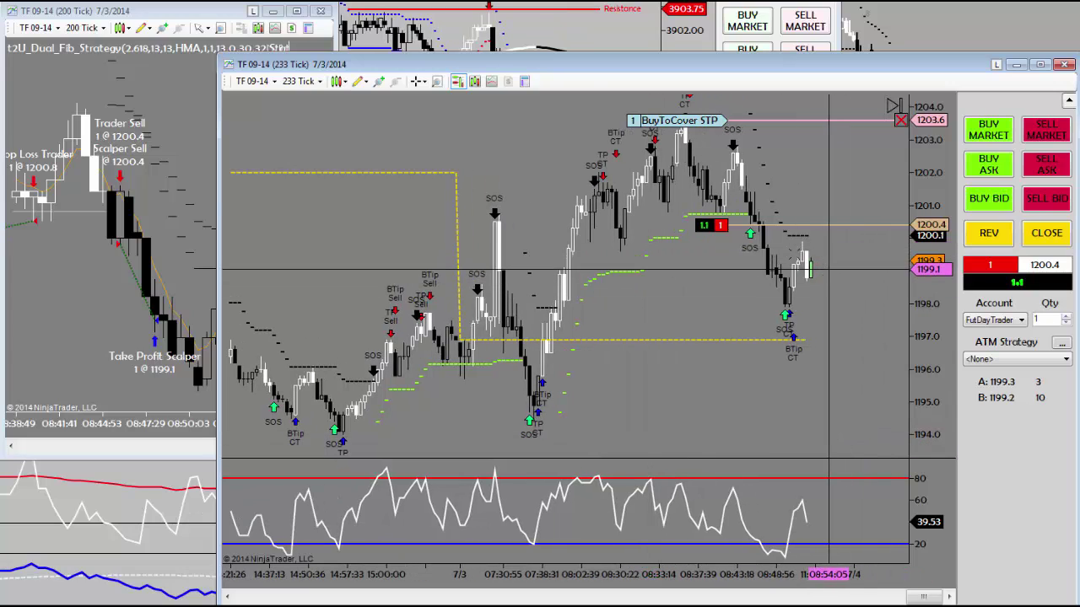
Lower the TF 09-14 200 Tick window slightly and shift its chart to leave space after the latest bars.
{"action": "left_click", "coordinate": [202, 17]}
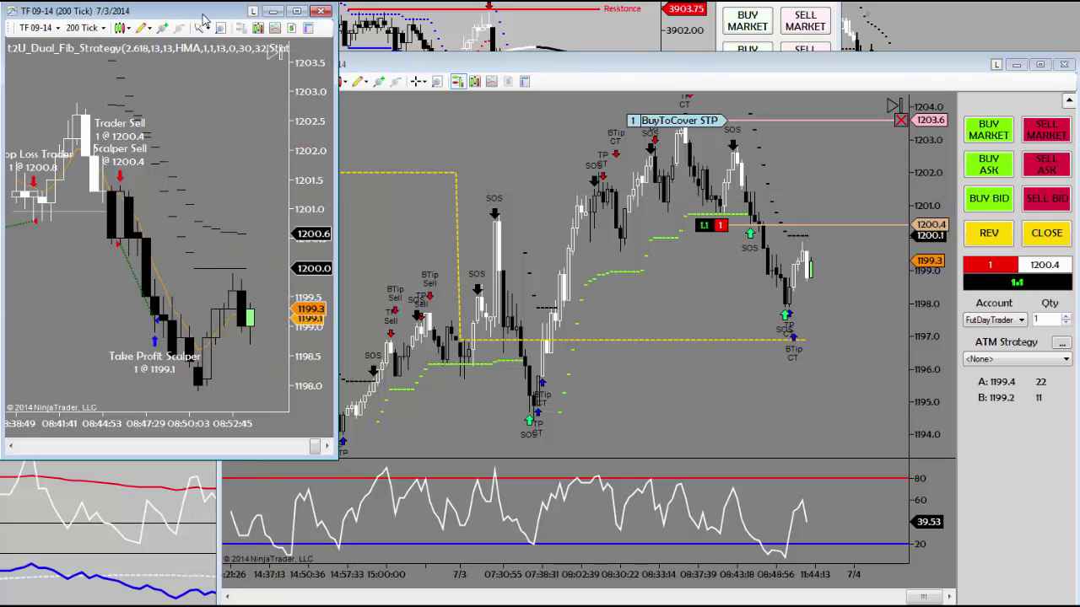
{"action": "left_click_drag", "start_coordinate": [203, 28], "coordinate": [199, 77]}
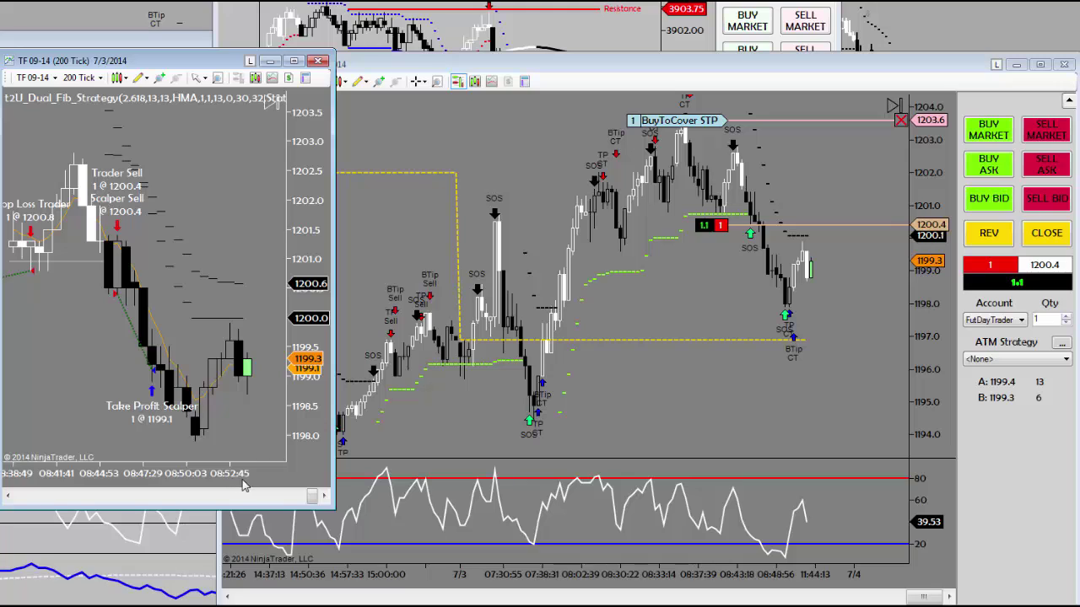
{"action": "left_click_drag", "start_coordinate": [242, 486], "coordinate": [132, 390]}
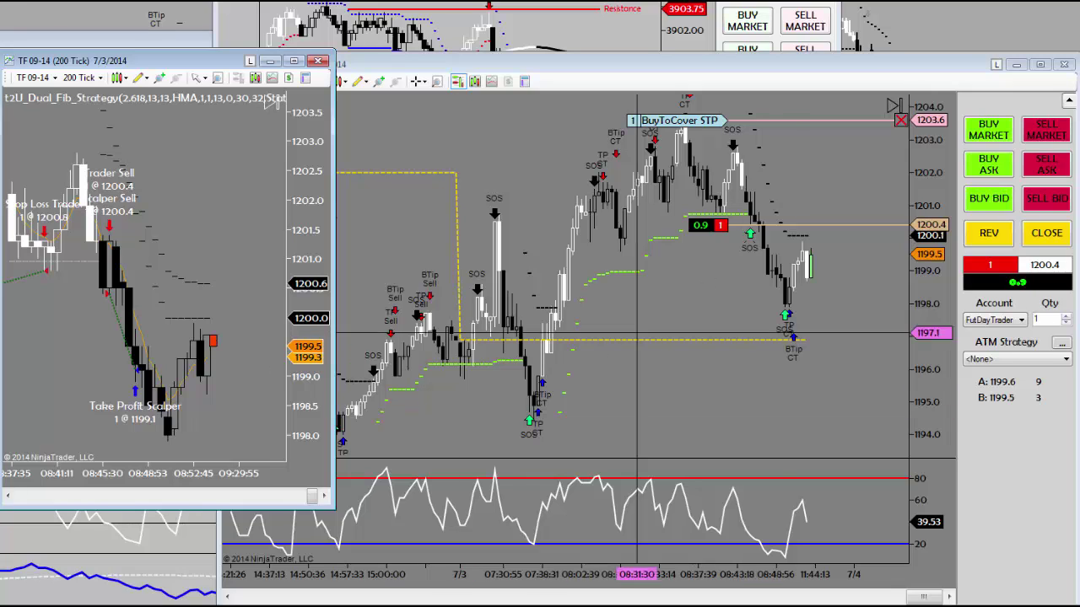
Lower the BuyToCover stop order on the TF 09-14 233 Tick chart to 1202.6.
{"action": "left_click_drag", "start_coordinate": [812, 123], "coordinate": [835, 154]}
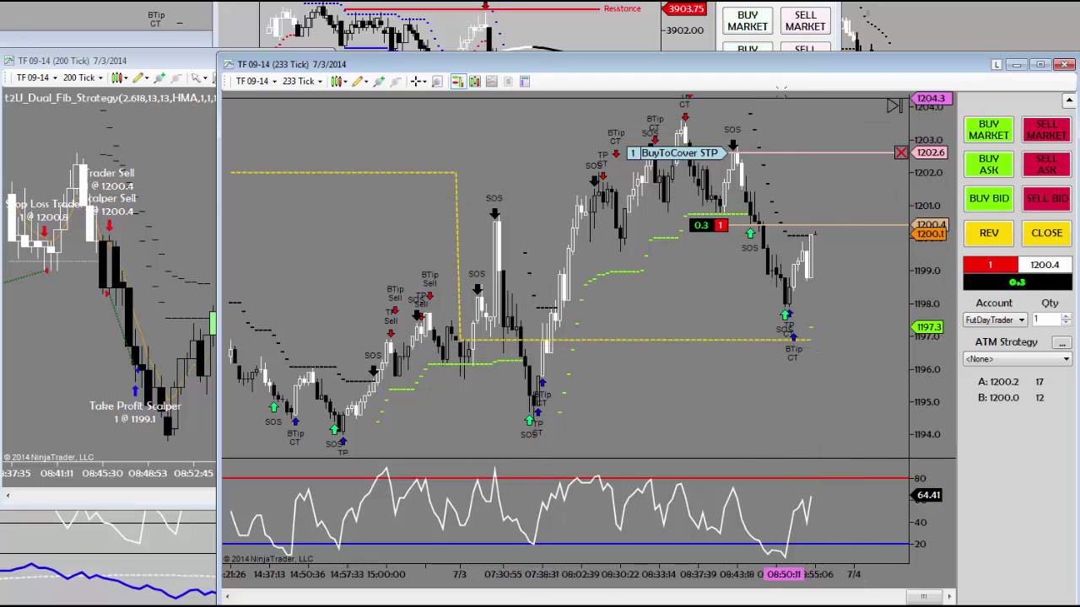
Shrink the TF 09-14 233 Tick window below the NQ chart and move the 200 Tick window down beside it.
{"action": "left_click_drag", "start_coordinate": [783, 74], "coordinate": [770, 272]}
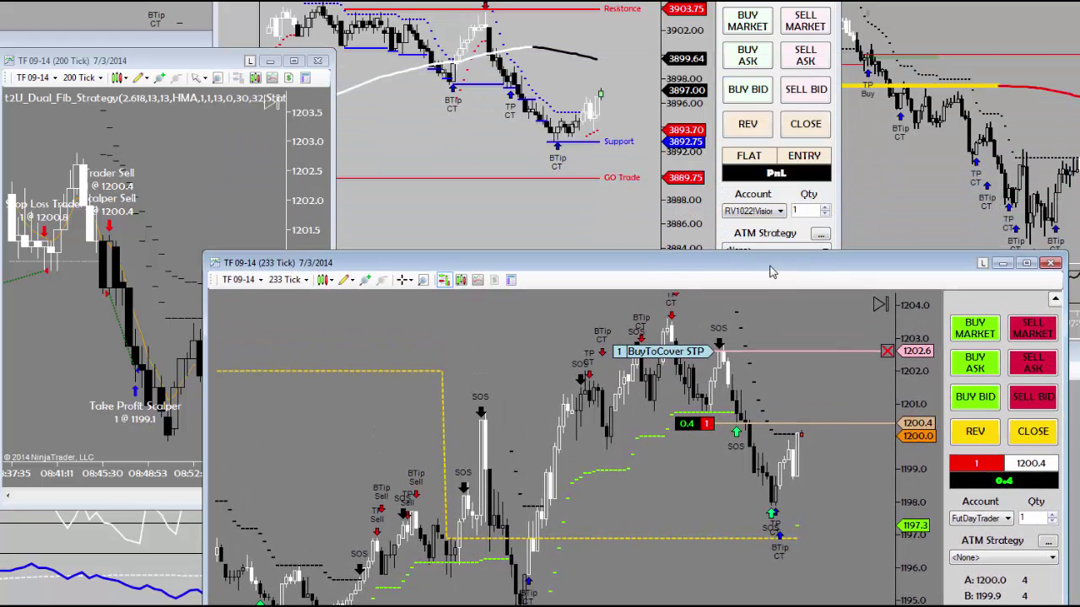
{"action": "left_click_drag", "start_coordinate": [1070, 250], "coordinate": [844, 340]}
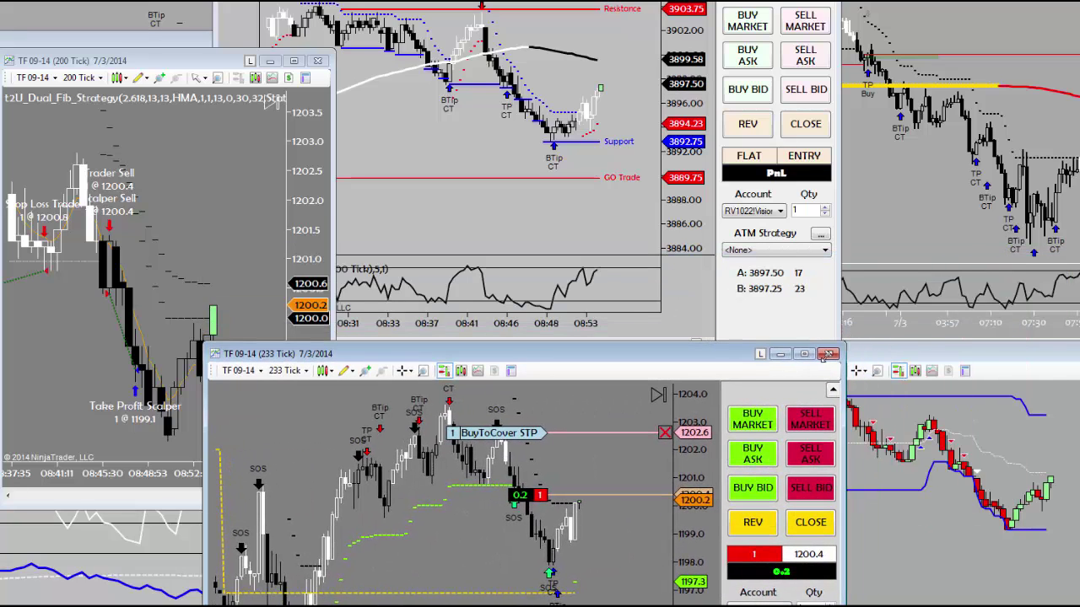
{"action": "left_click_drag", "start_coordinate": [728, 366], "coordinate": [732, 368]}
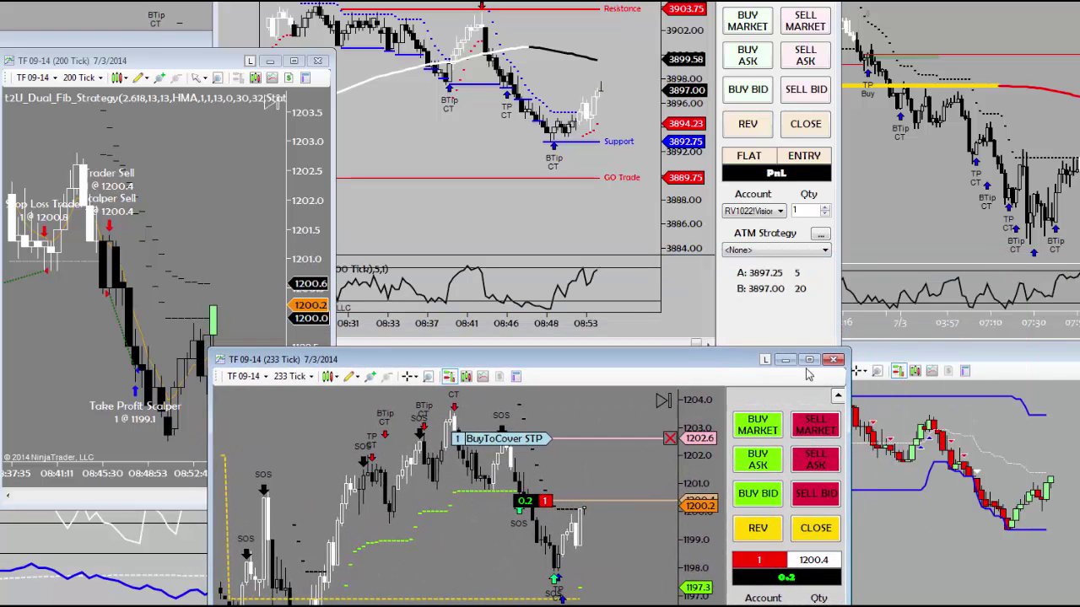
{"action": "left_click_drag", "start_coordinate": [852, 346], "coordinate": [847, 340]}
{"action": "left_click_drag", "start_coordinate": [171, 57], "coordinate": [156, 246]}
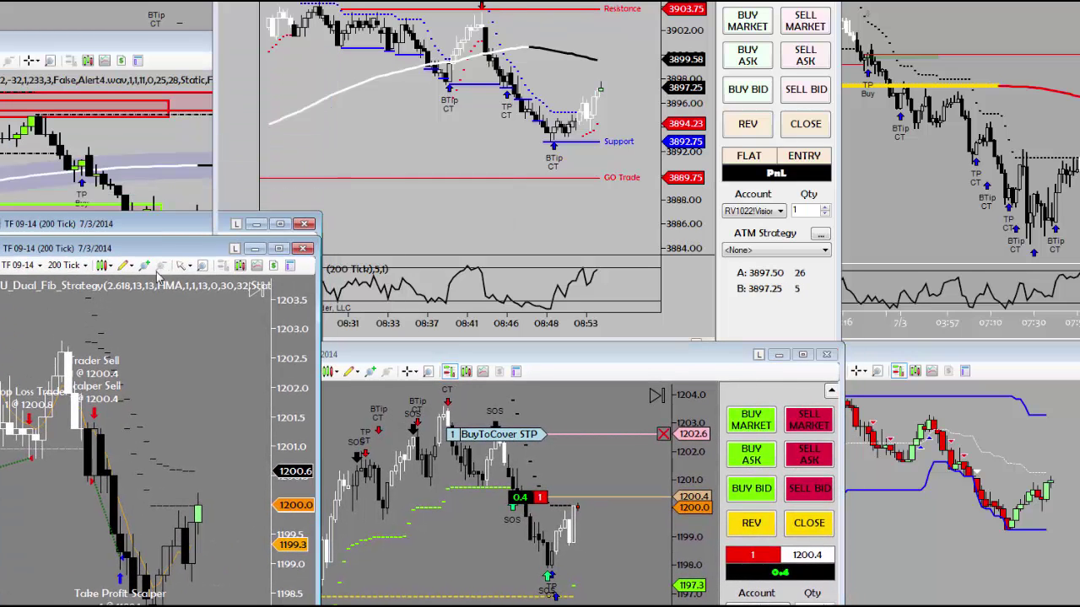